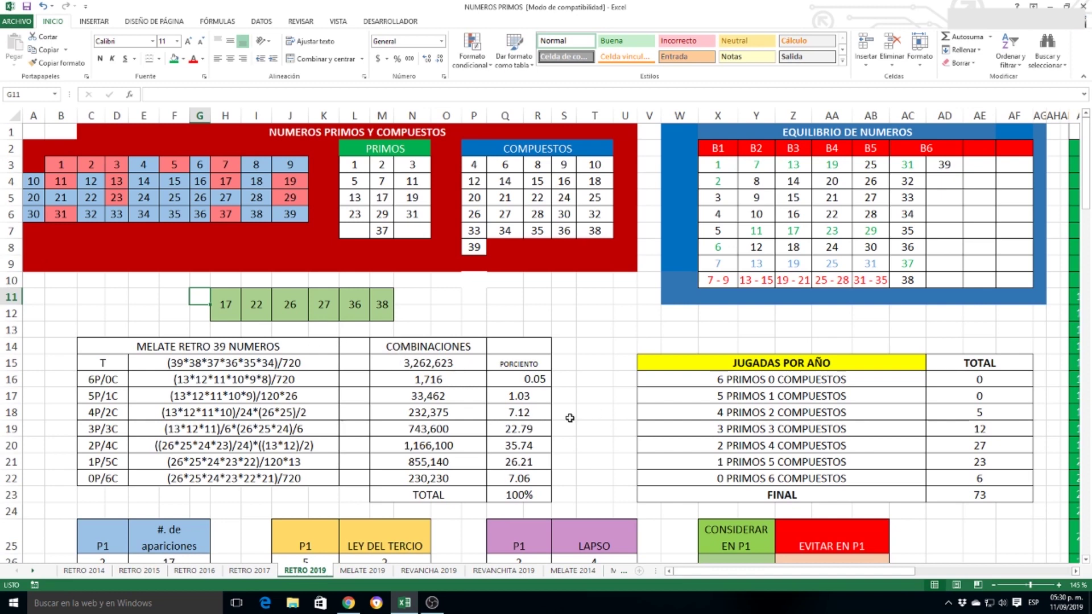
- Examine the six drawn numbers and the prime-count mark of the 10/09/2019 draw in the RETRO 2019 history
drag(698, 572, 739, 572)
scroll(760, 367, down, 3)
scroll(759, 367, down, 11)
scroll(759, 367, down, 4)
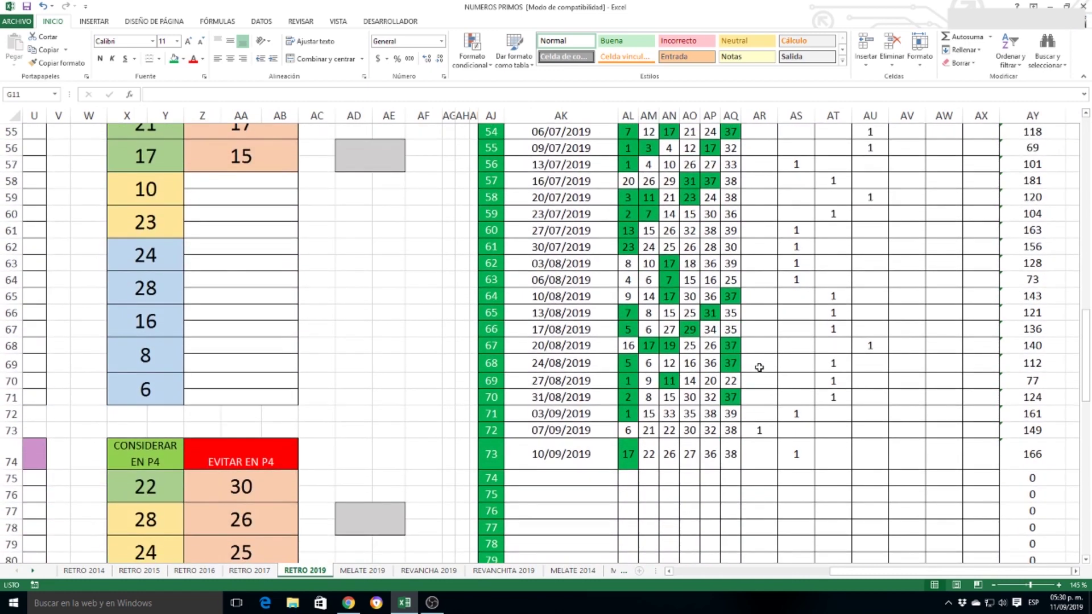
click(624, 457)
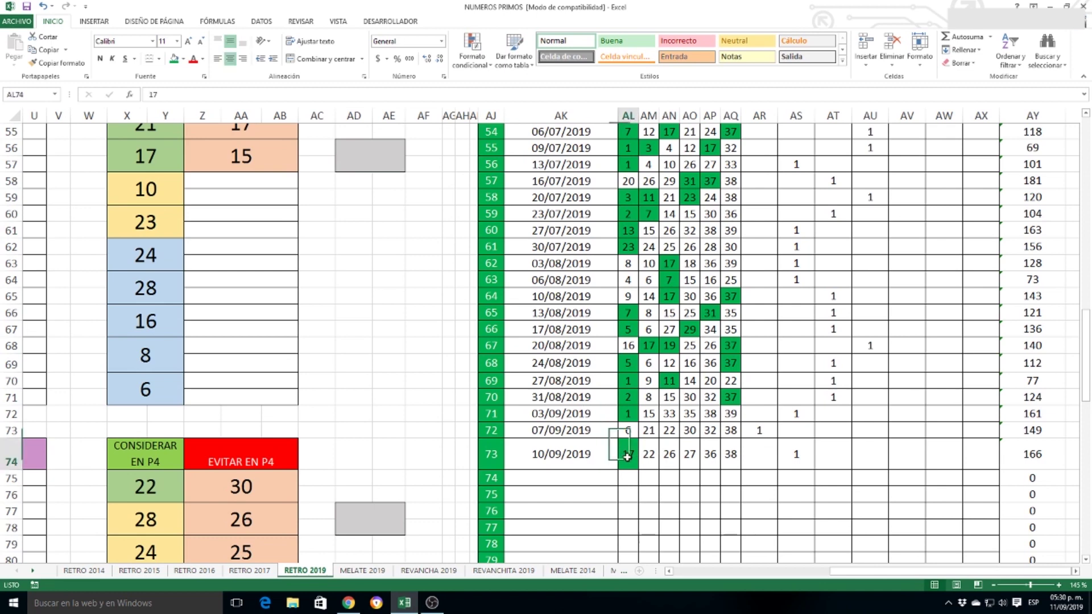
click(650, 462)
click(670, 462)
click(689, 460)
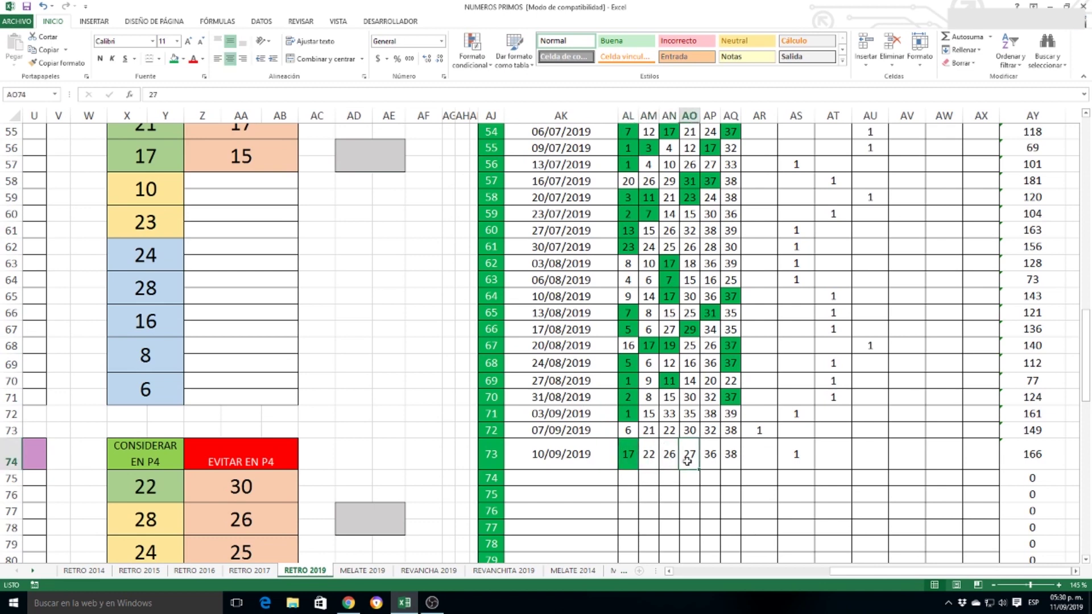
click(711, 461)
click(733, 465)
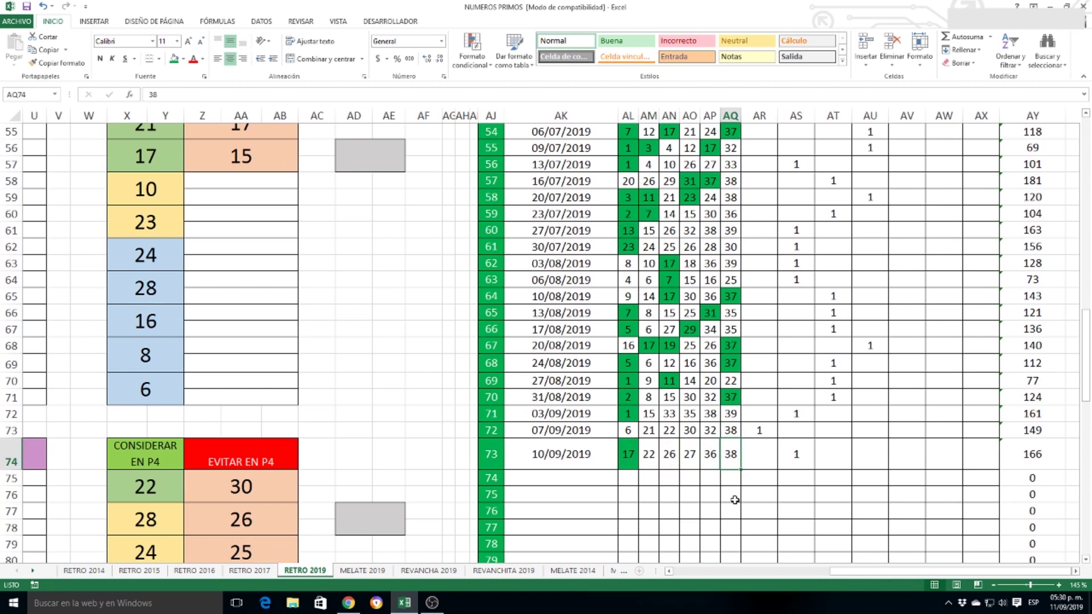
click(630, 452)
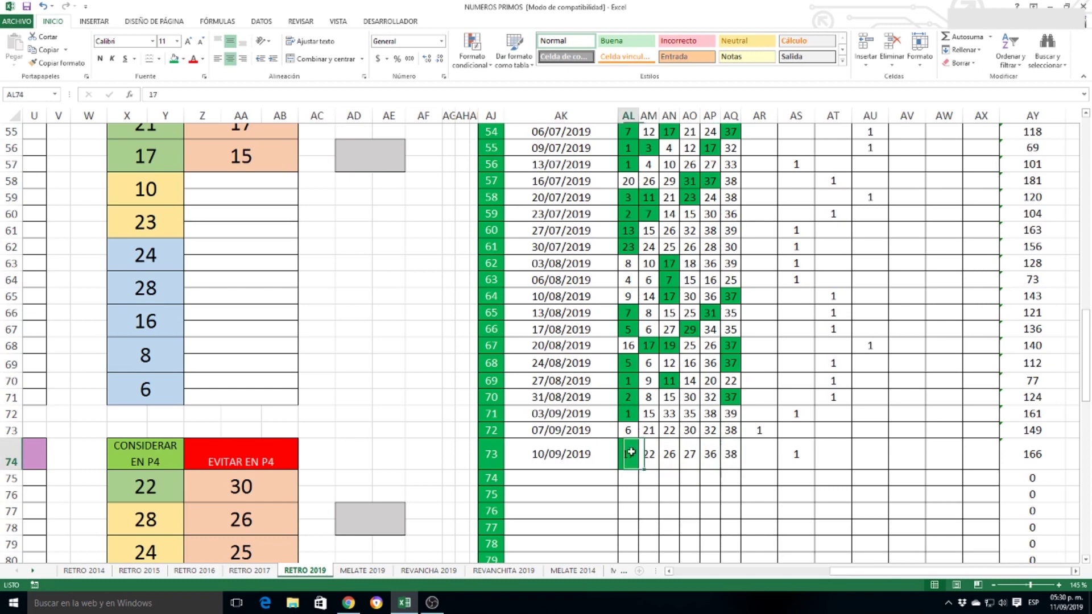
click(783, 453)
- Compare the yearly total for 1 PRIMOS 5 COMPUESTOS with the percentage of the 1P/5C combination
drag(833, 571, 751, 470)
scroll(751, 470, up, 15)
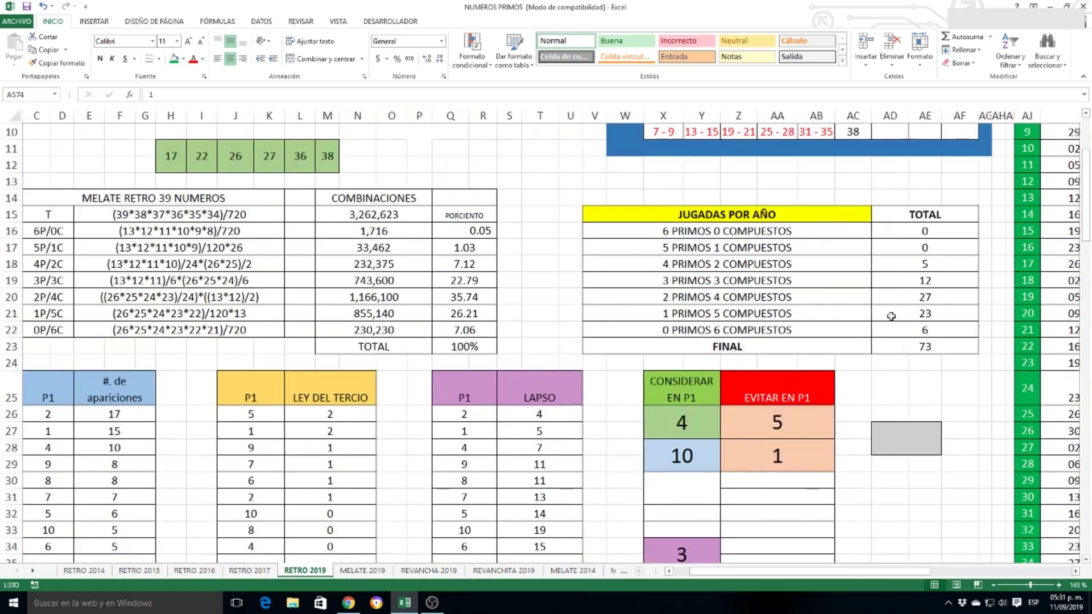
click(904, 316)
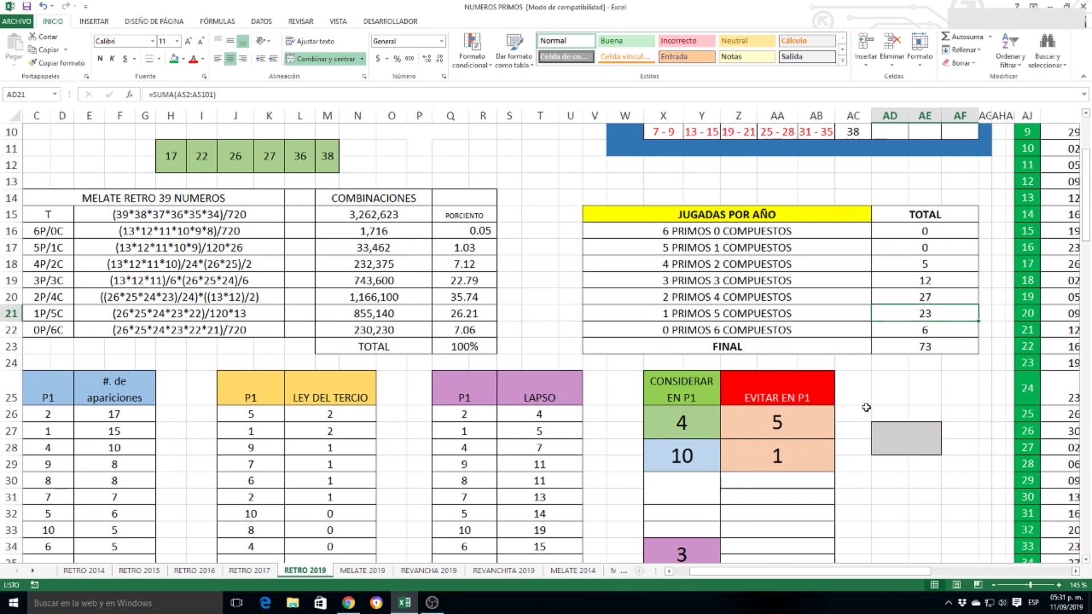
drag(918, 316, 493, 317)
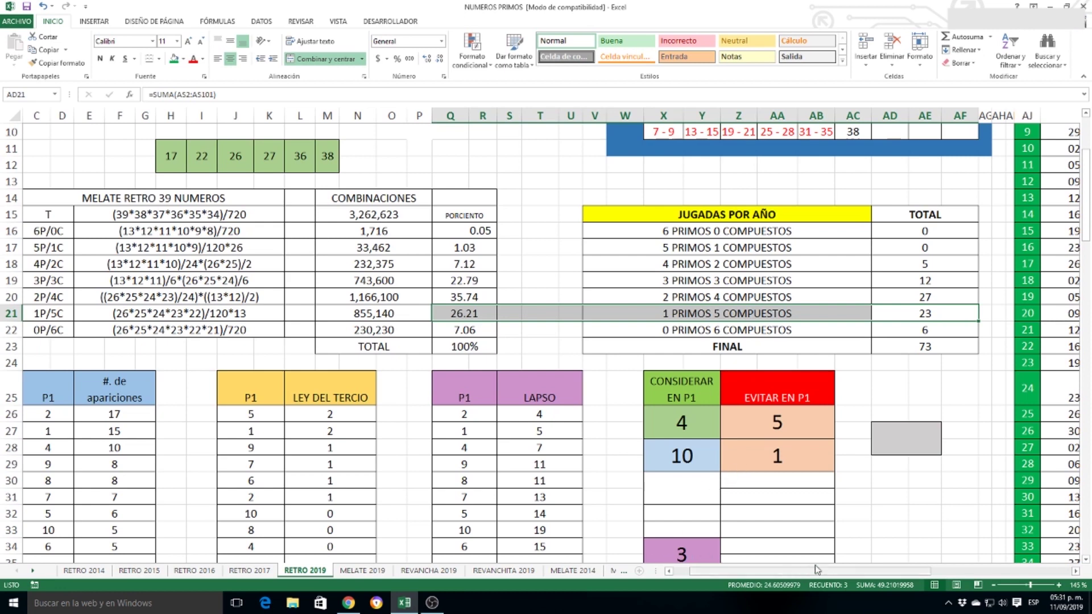
- Enter 17 in the grey result cell beside the P1 CONSIDERAR/EVITAR table and select the numbers in the P1 appearances list
click(910, 440)
scroll(910, 439, down, 1)
scroll(911, 439, up, 1)
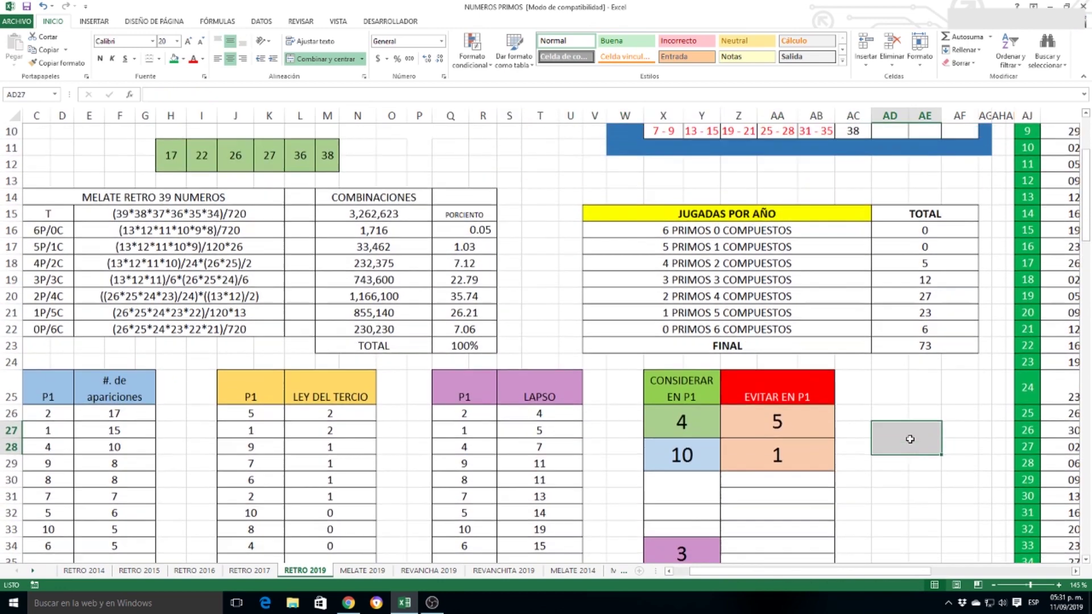
text(17)
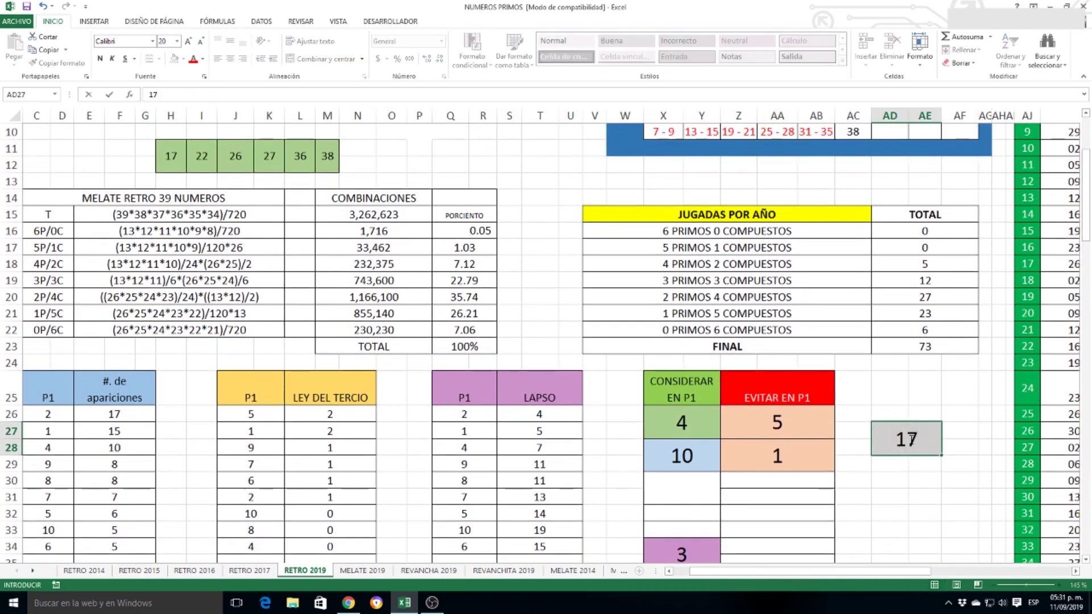
scroll(932, 372, down, 1)
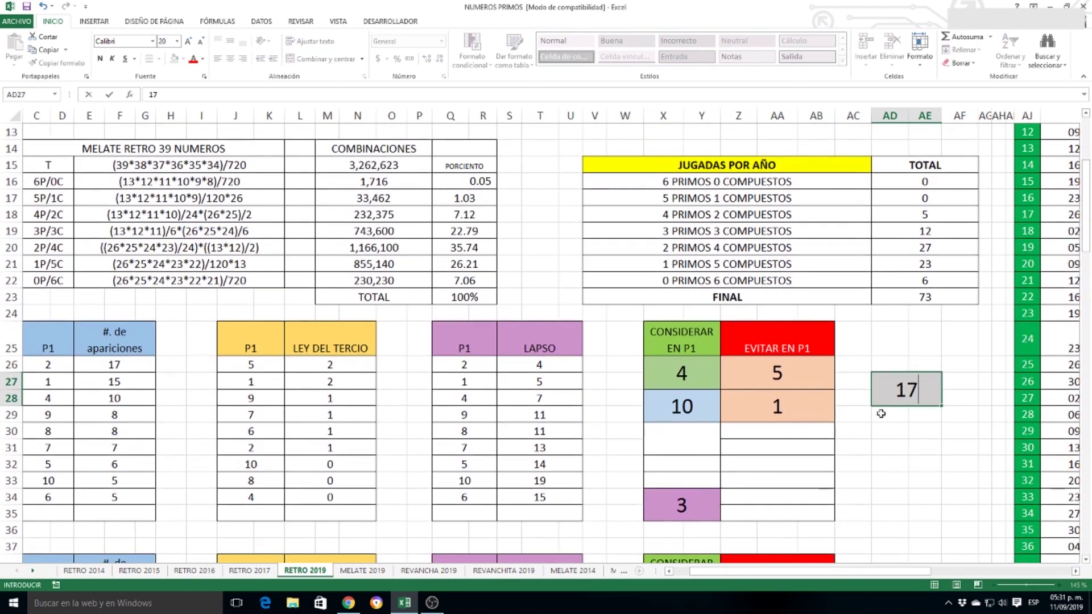
drag(49, 367, 49, 489)
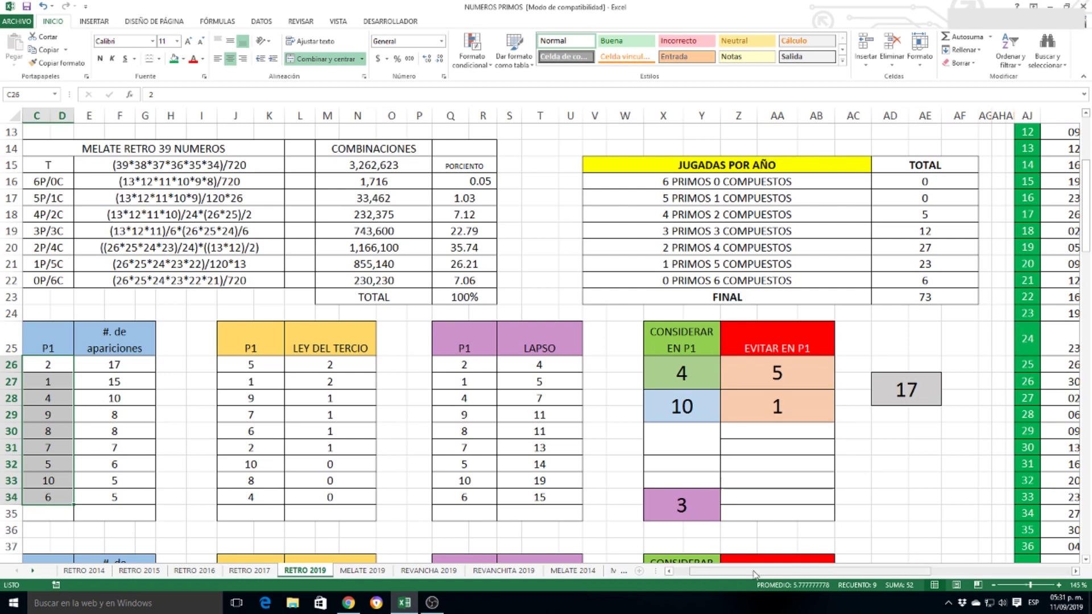
- Examine the high first-position numbers in the draw history, comparing the draws of 02/07, 27/07, 30/07, 20/08 and 10/09/2019
drag(756, 575, 896, 578)
scroll(753, 385, down, 2)
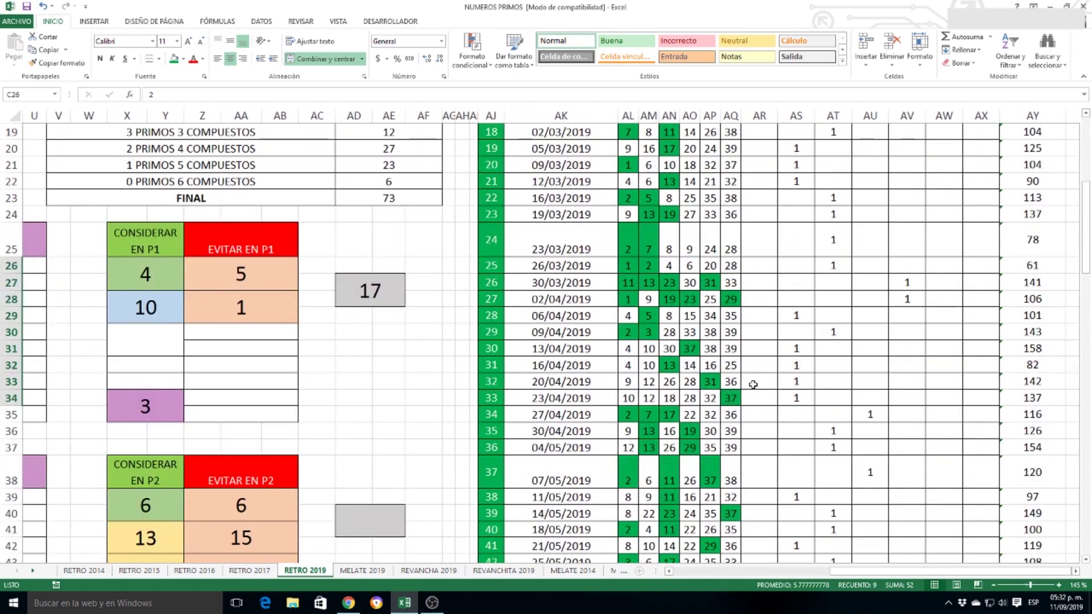
scroll(753, 385, down, 11)
scroll(753, 385, down, 2)
scroll(755, 384, up, 2)
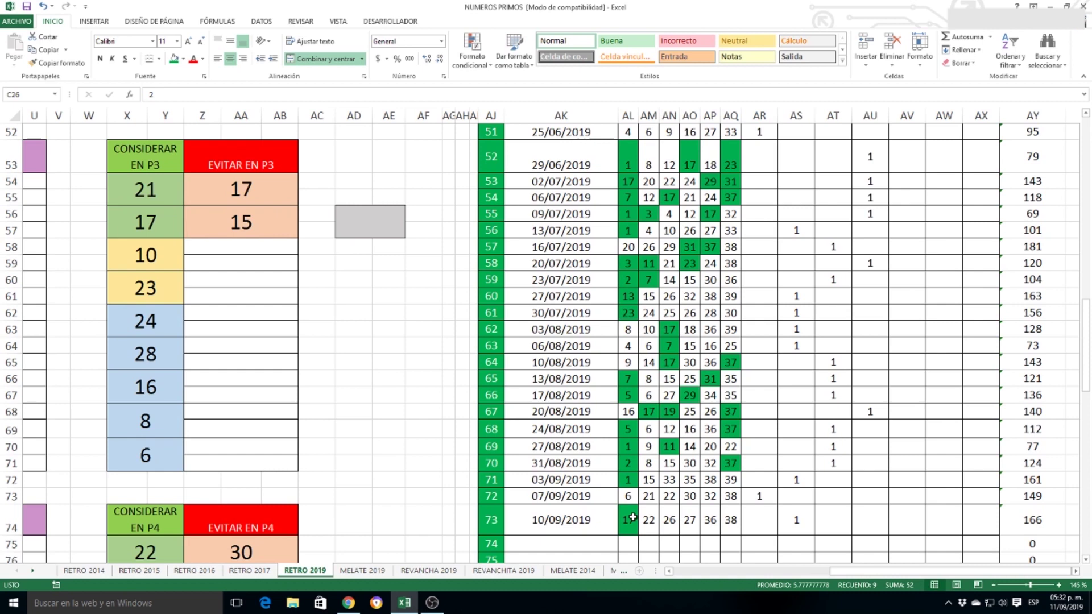
click(629, 410)
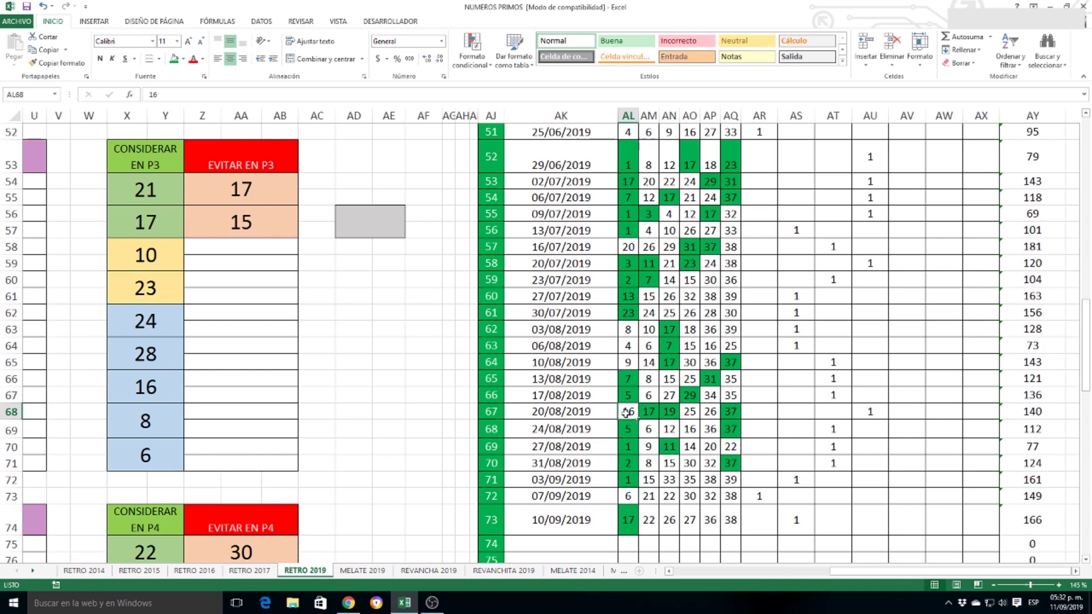
click(631, 299)
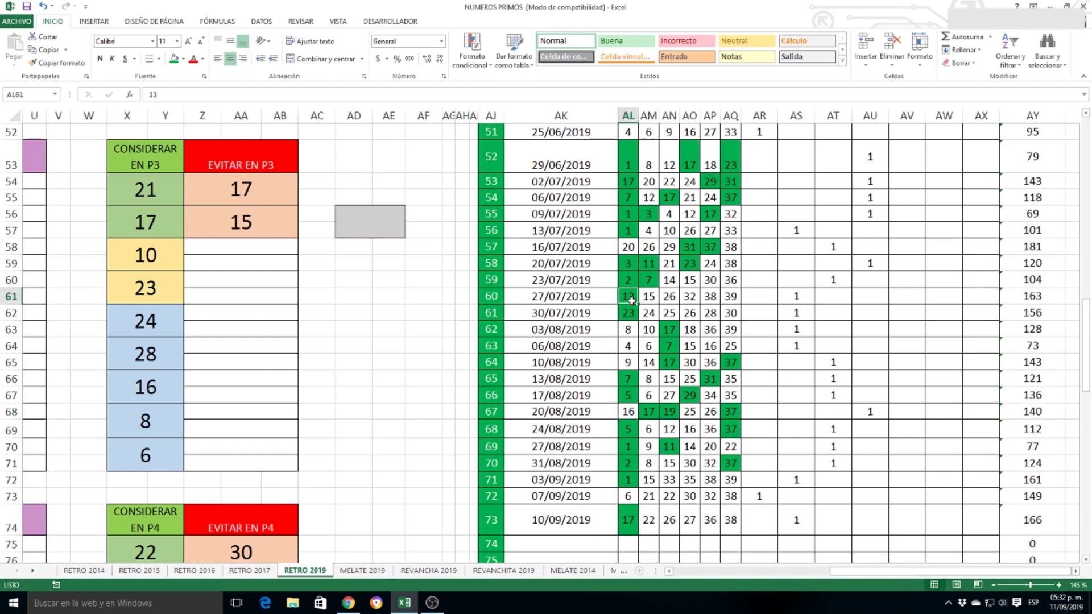
click(633, 415)
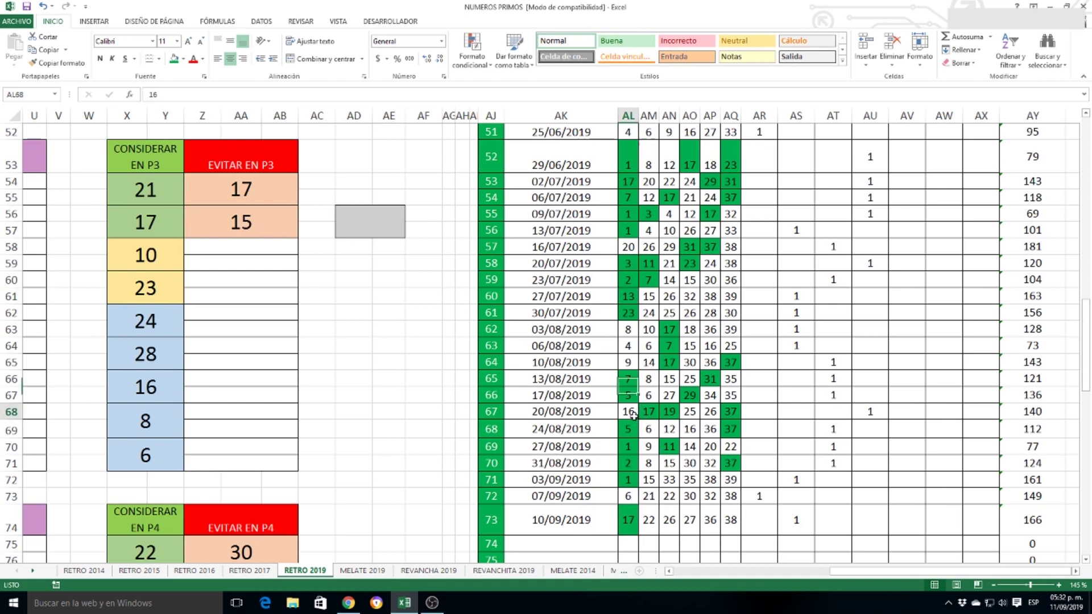
click(628, 297)
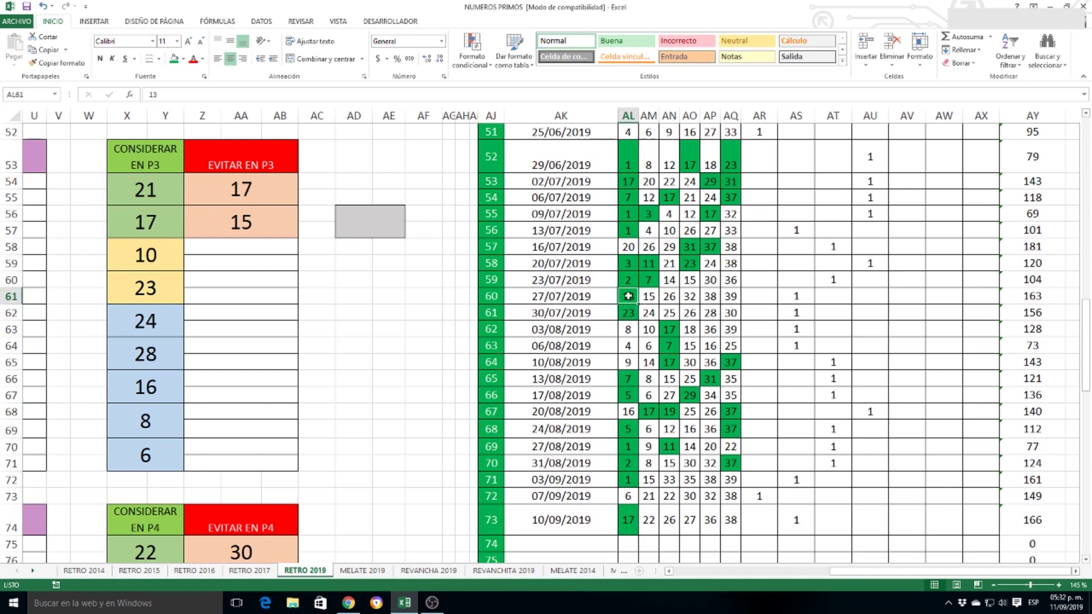
click(630, 182)
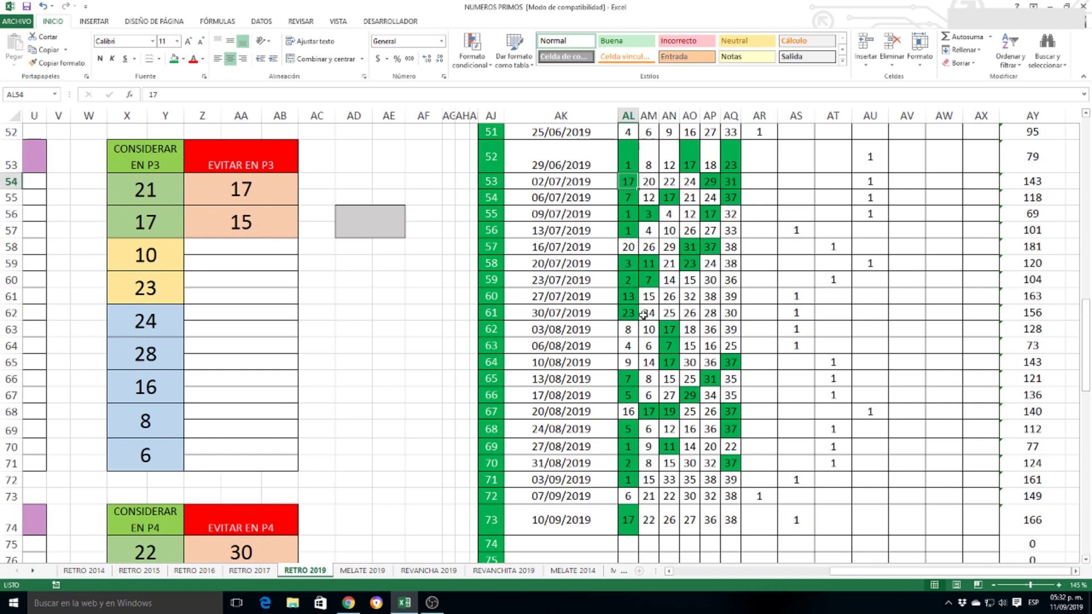
click(630, 297)
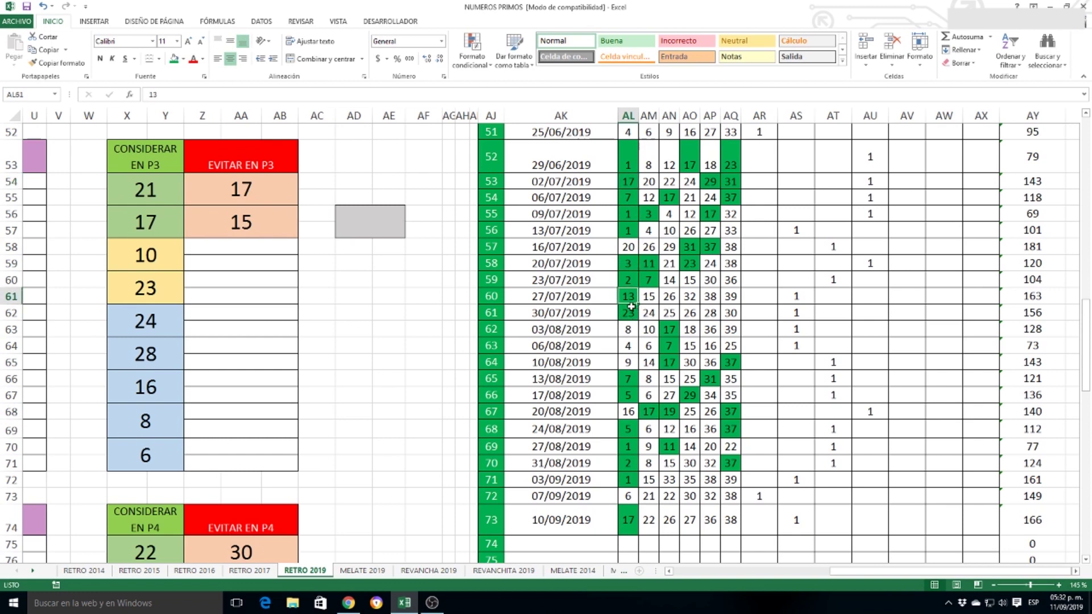
click(630, 313)
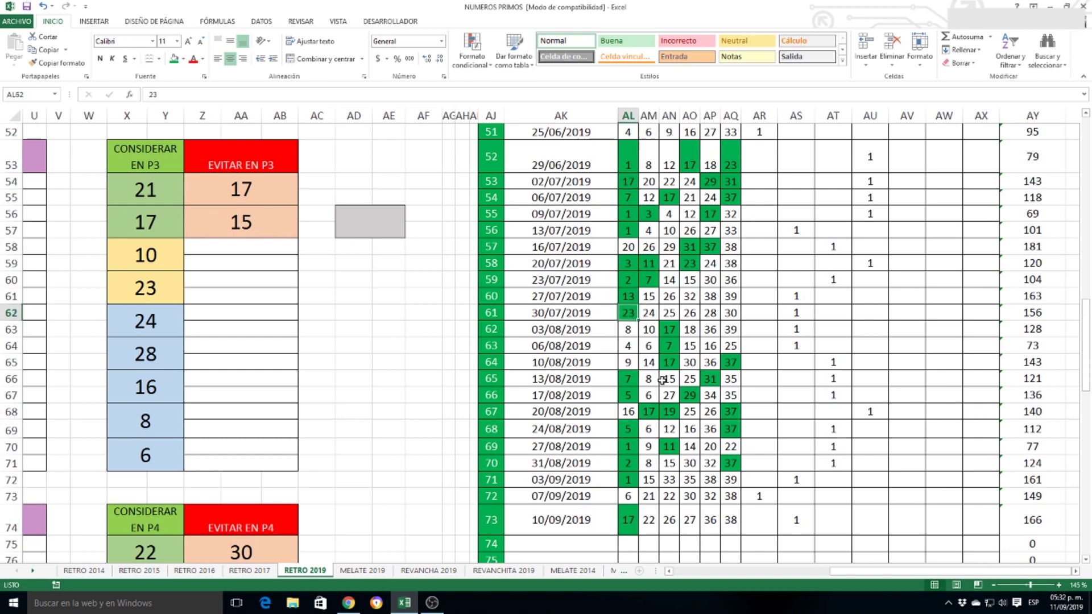
click(626, 410)
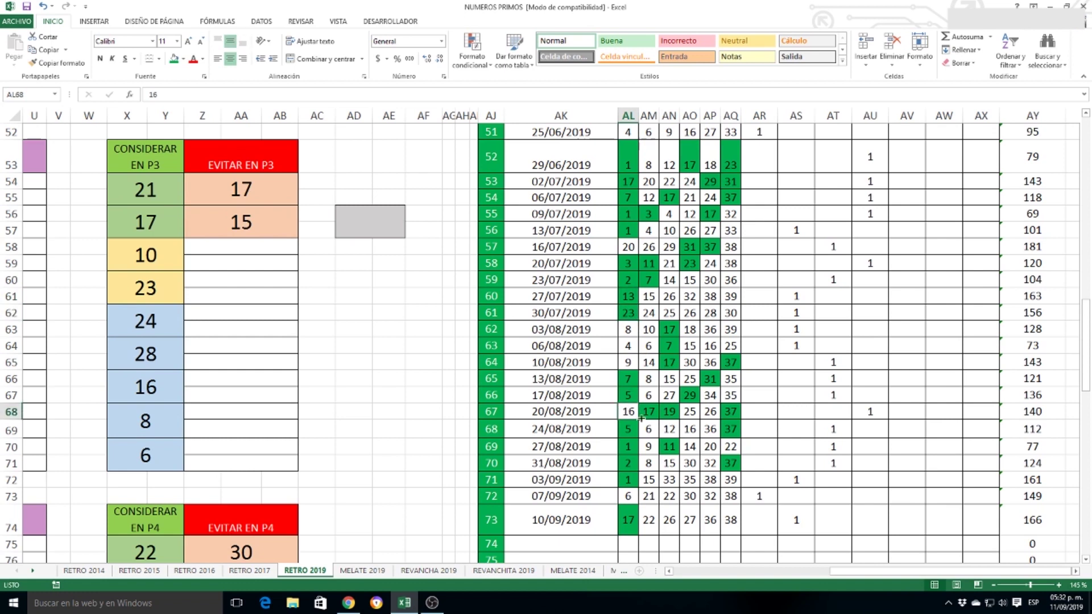
click(630, 521)
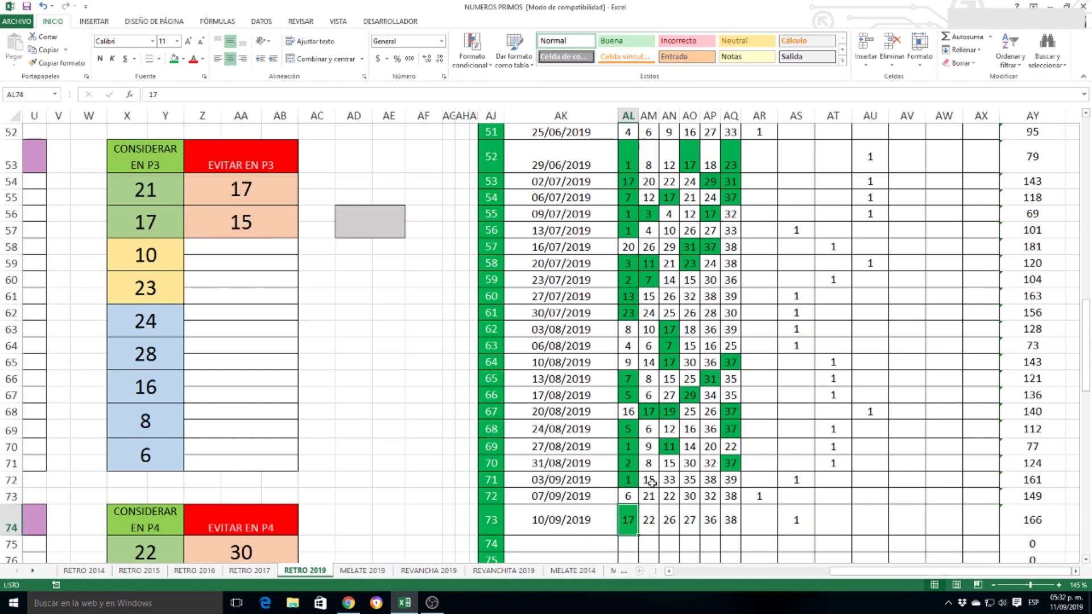
- Check which first-position number follows each high one, from the 02/07/2019 draw to the 24/08/2019 draw, ending at 10/09/2019
click(629, 182)
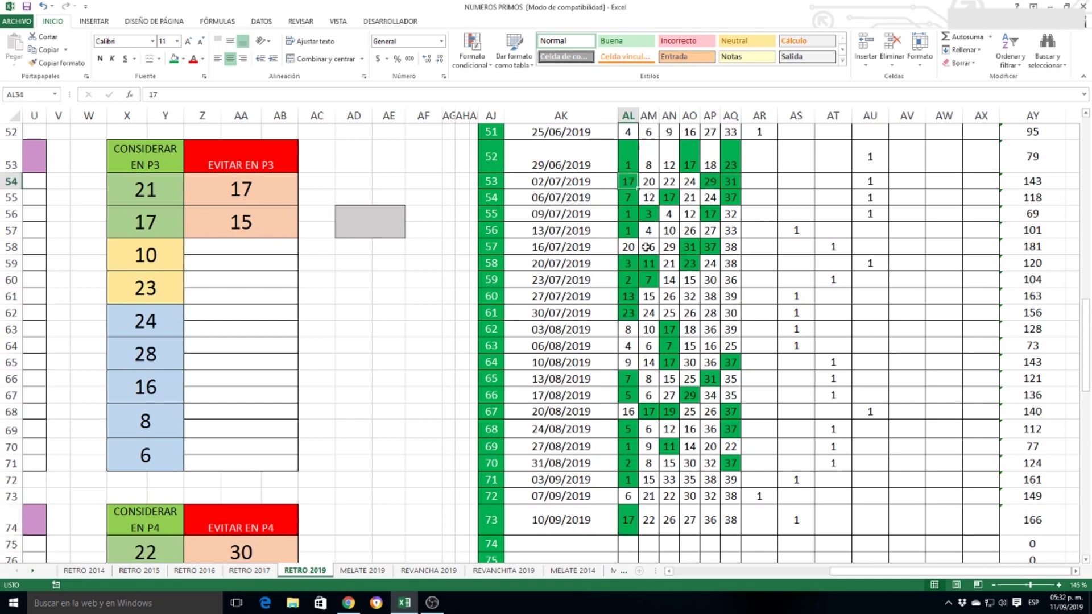
click(631, 195)
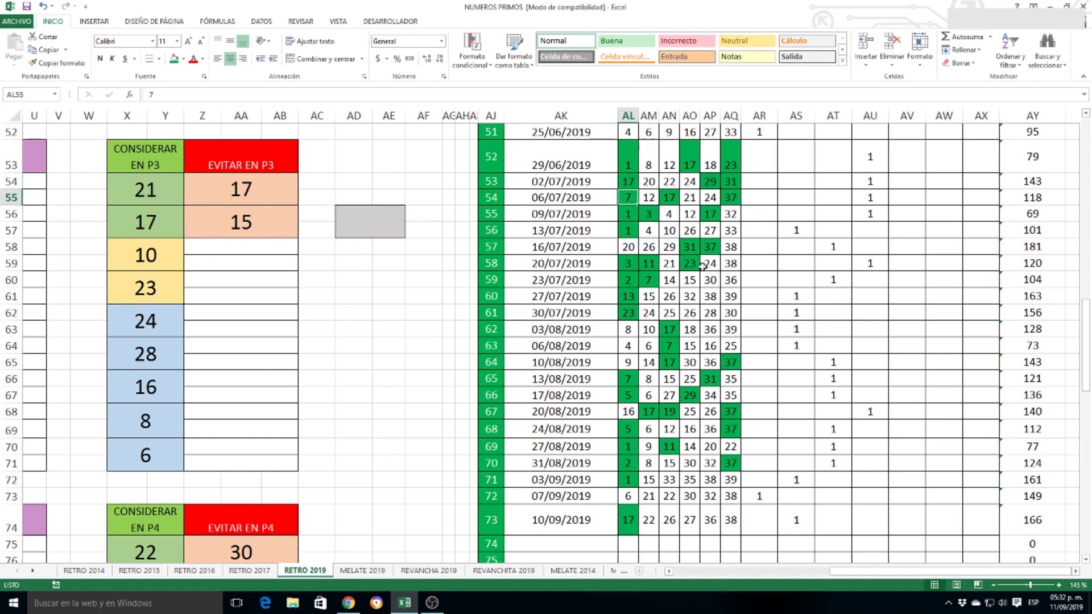
click(628, 294)
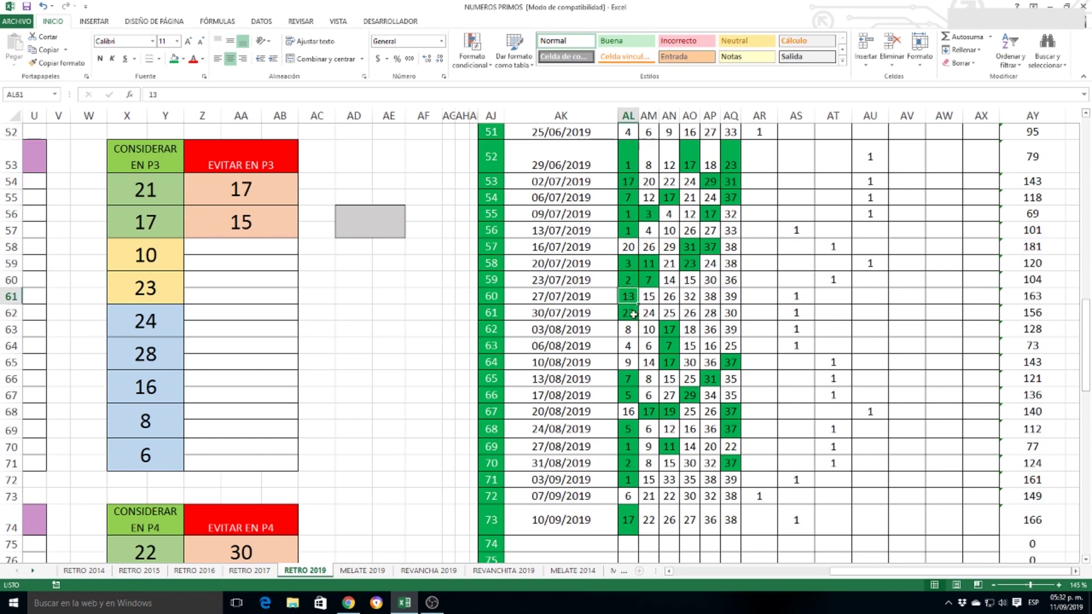
click(628, 310)
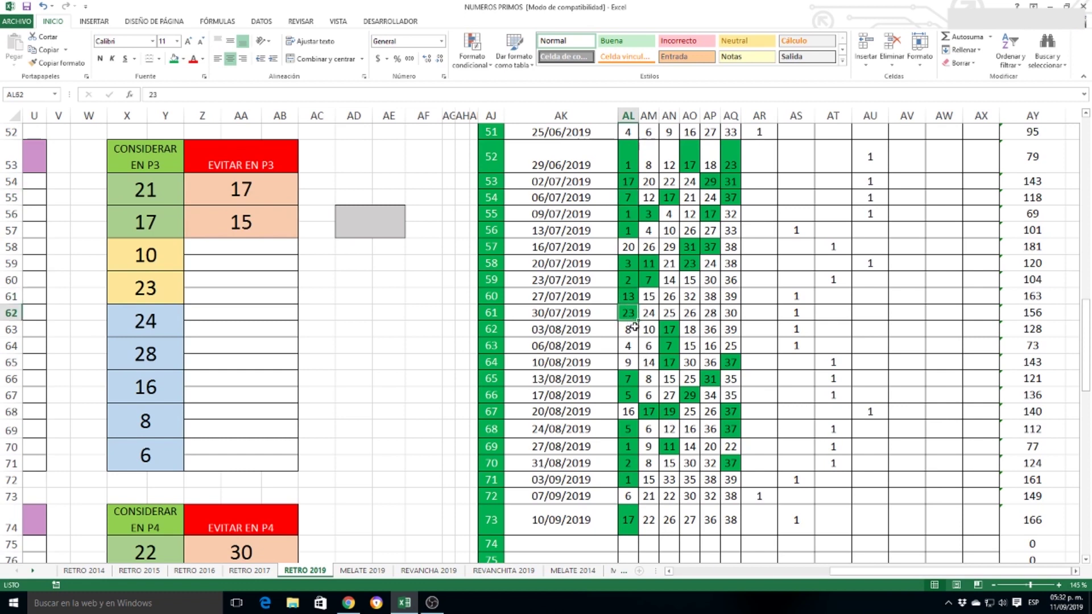
click(633, 327)
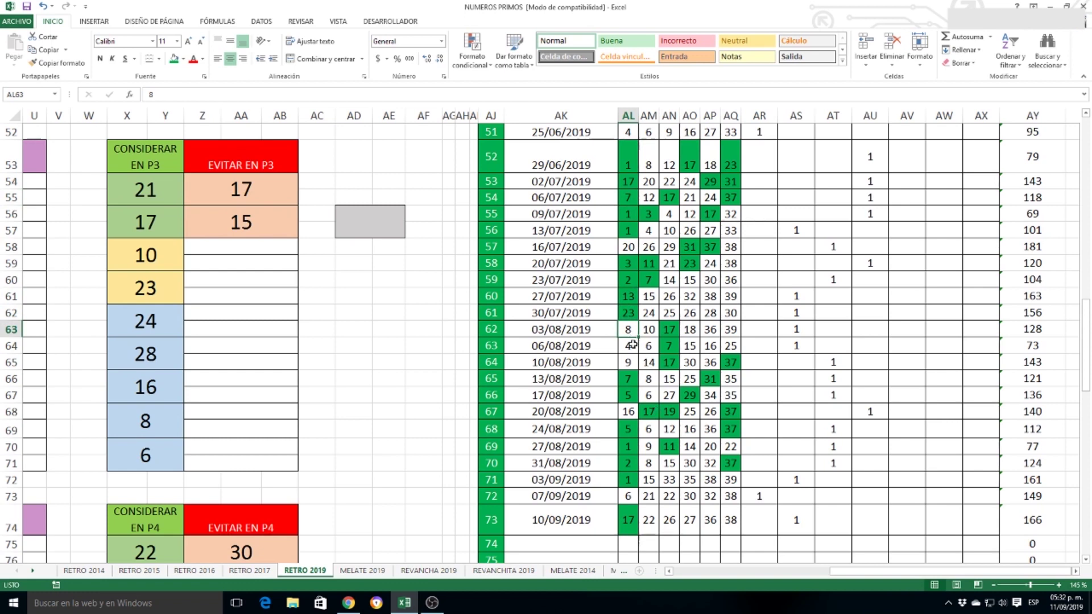
click(633, 412)
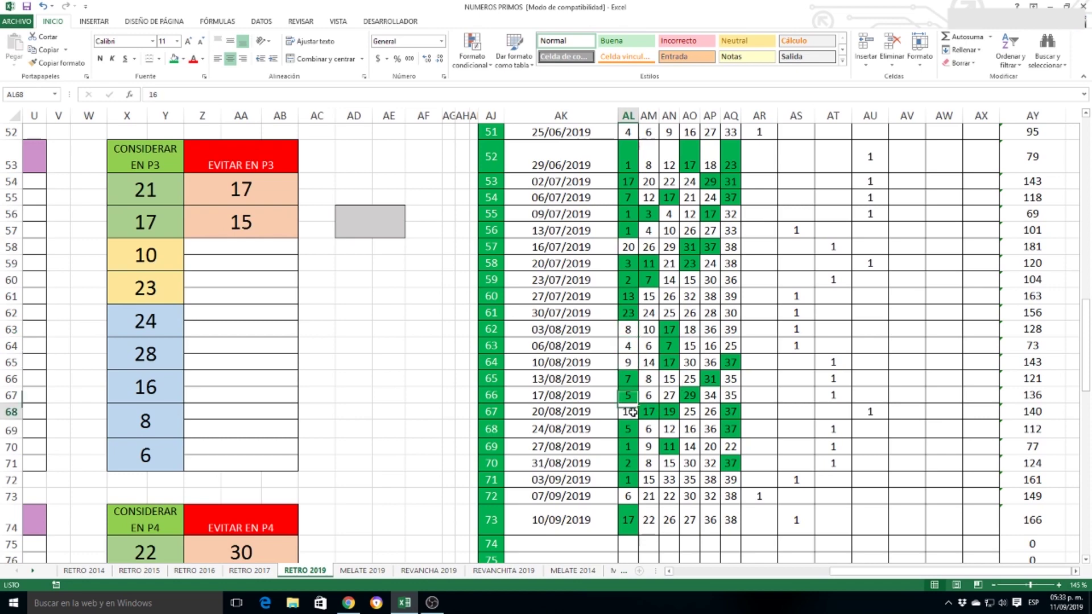
click(631, 429)
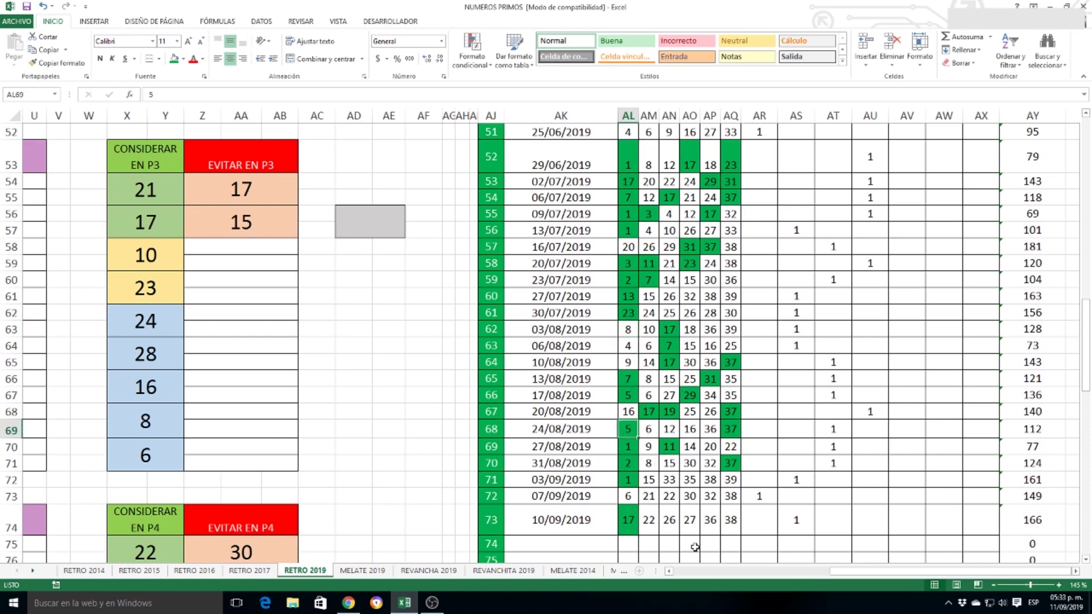
scroll(705, 449, down, 1)
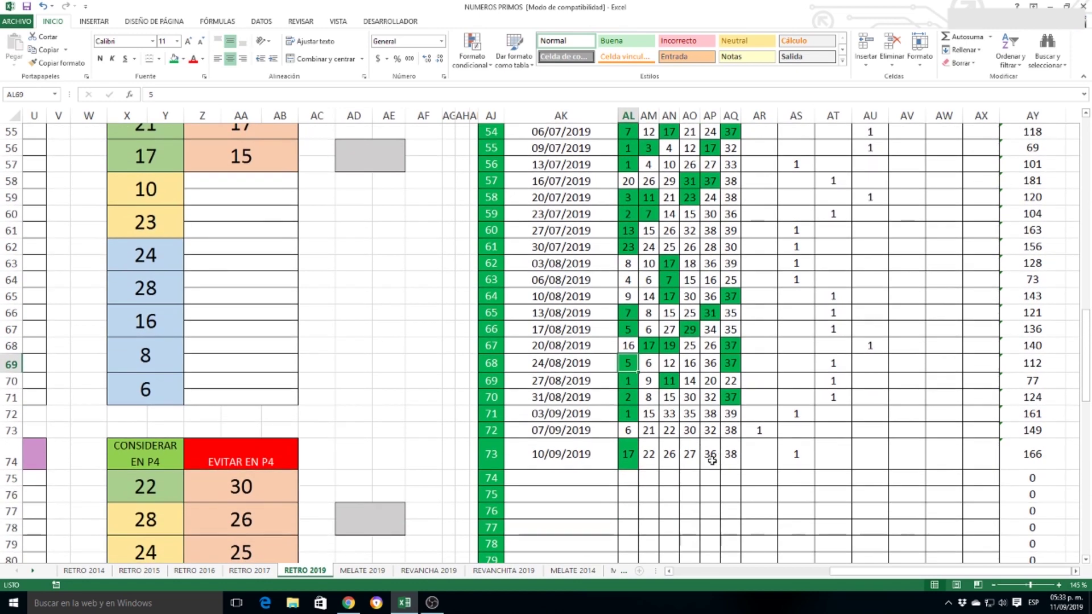
click(631, 458)
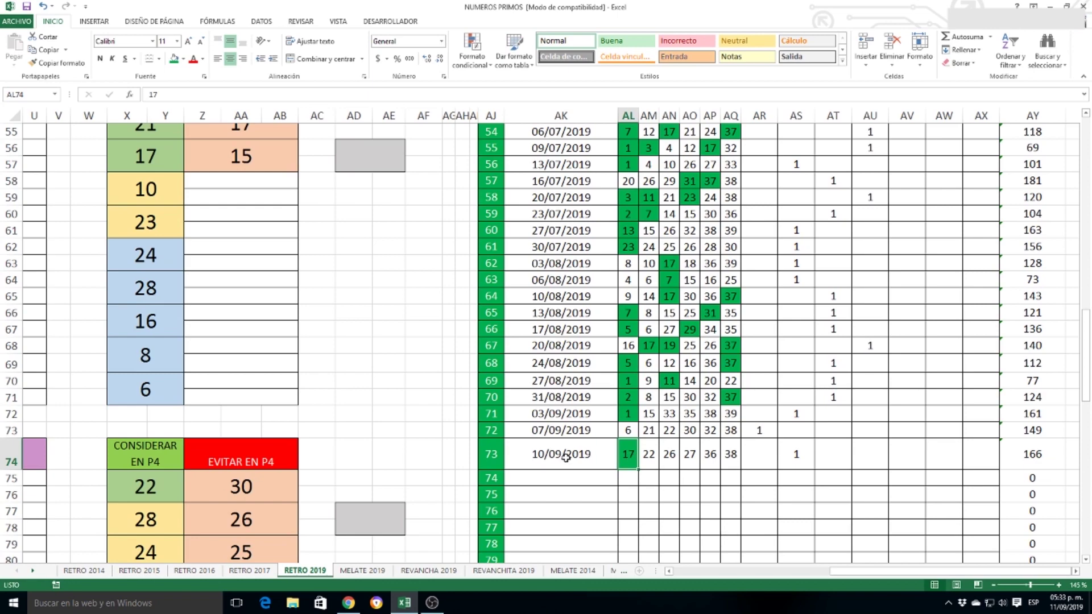
- Return to the P1 result cell and review the P1 tables for apariciones, LEY DEL TERCIO and LAPSO
scroll(566, 457, up, 12)
scroll(566, 458, down, 1)
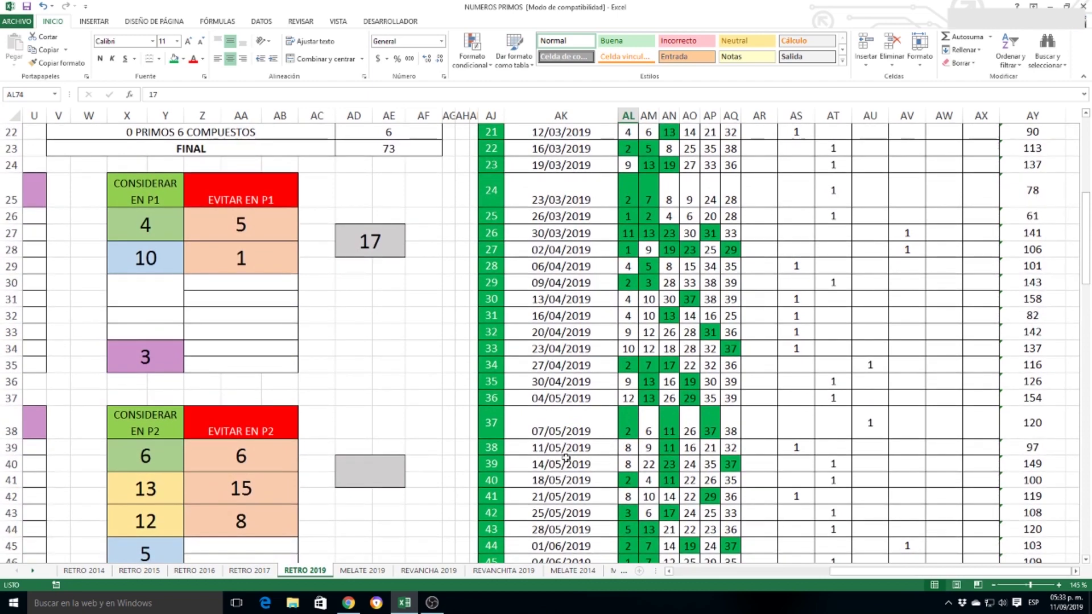
drag(827, 573, 714, 580)
click(879, 250)
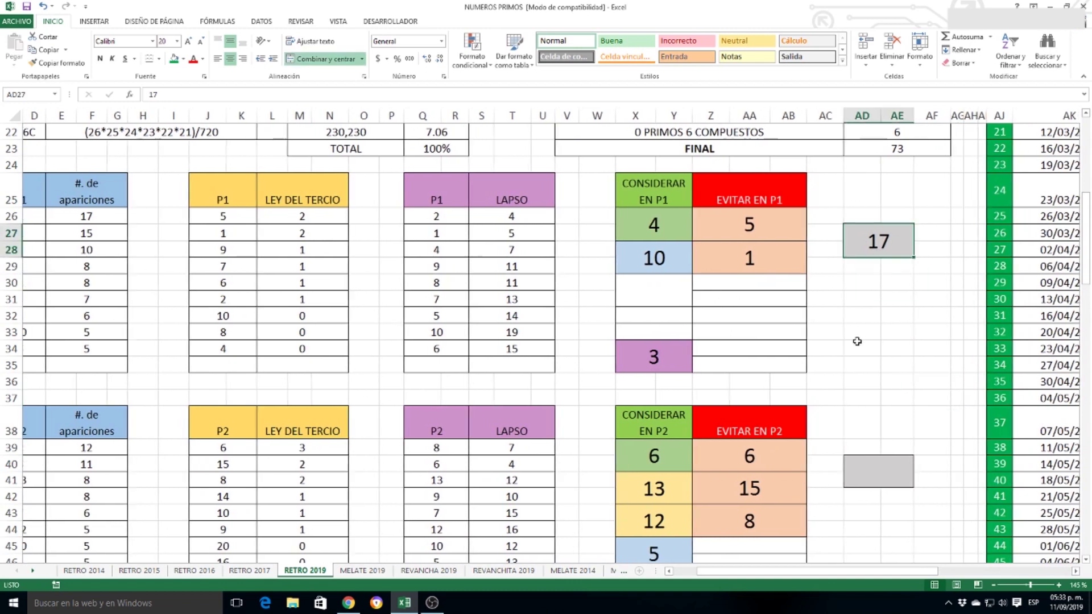
drag(849, 580, 798, 576)
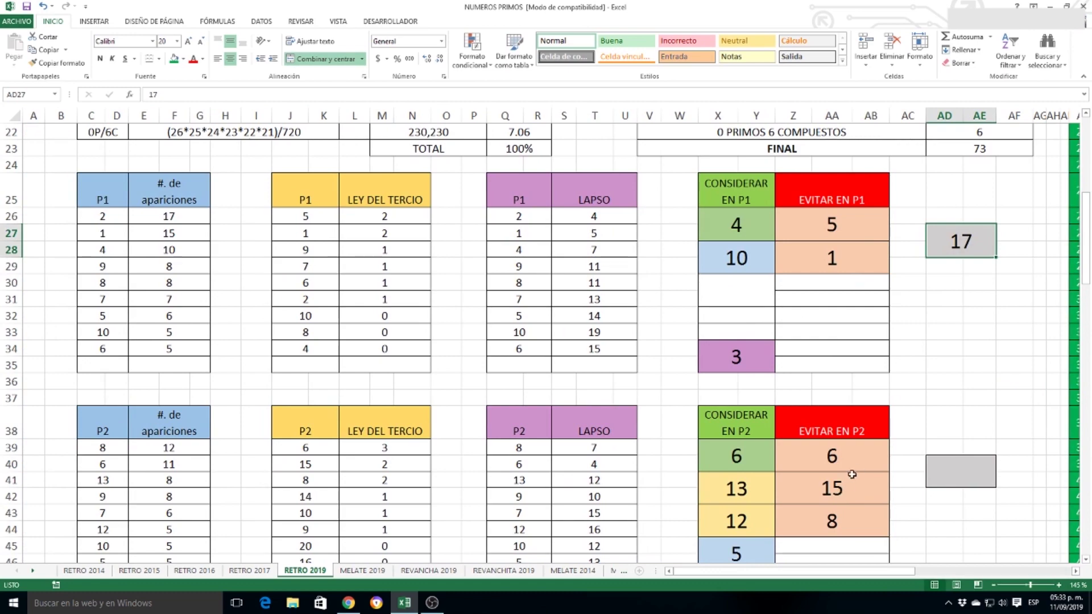
- Enter 22 in the grey result cell beside the P2 CONSIDERAR/EVITAR table
scroll(851, 474, up, 4)
scroll(852, 474, down, 5)
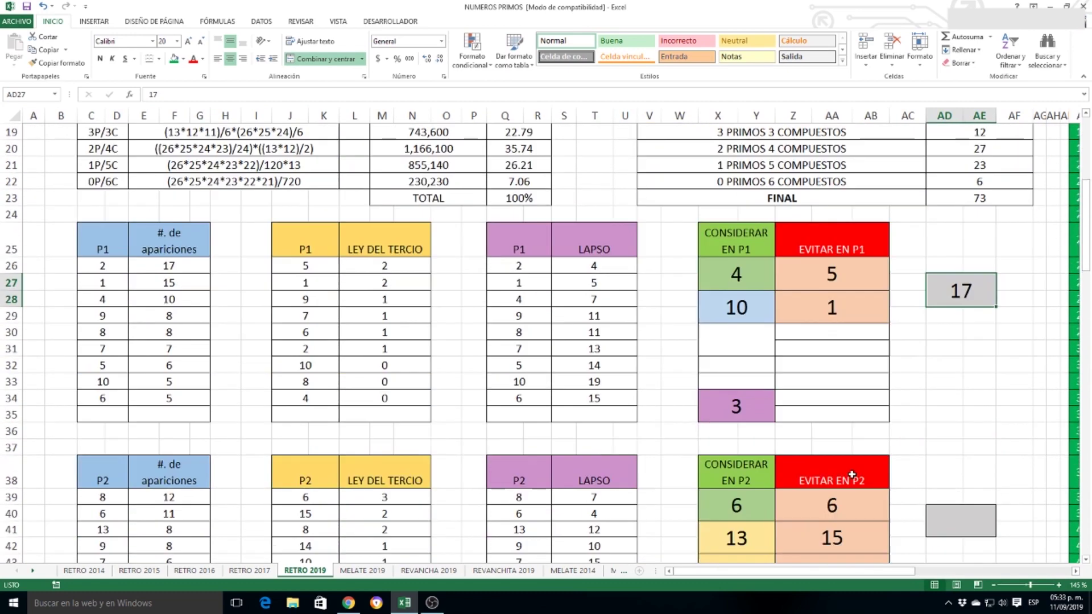
click(965, 422)
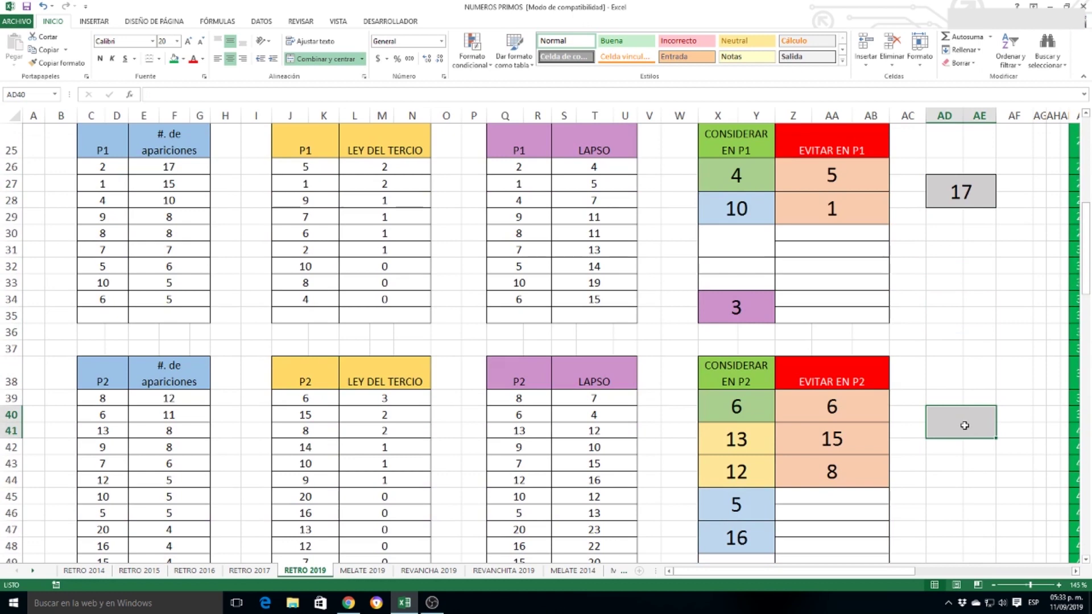
text(22)
click(884, 437)
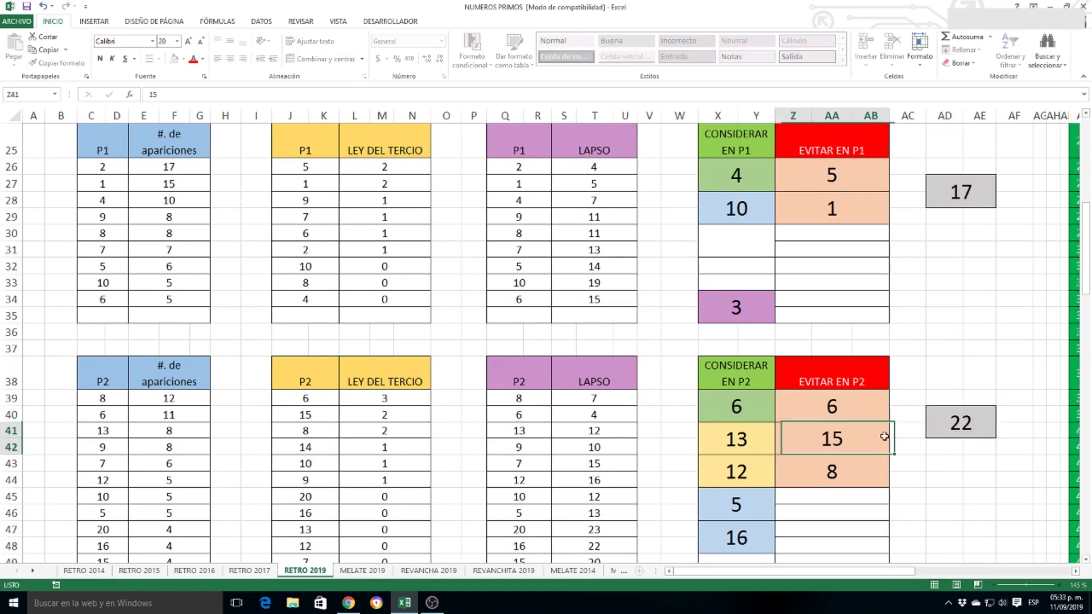
- Record 26, the third number of the 10/09/2019 draw, in the grey result cell beside the P3 CONSIDERAR/EVITAR table
scroll(951, 446, down, 1)
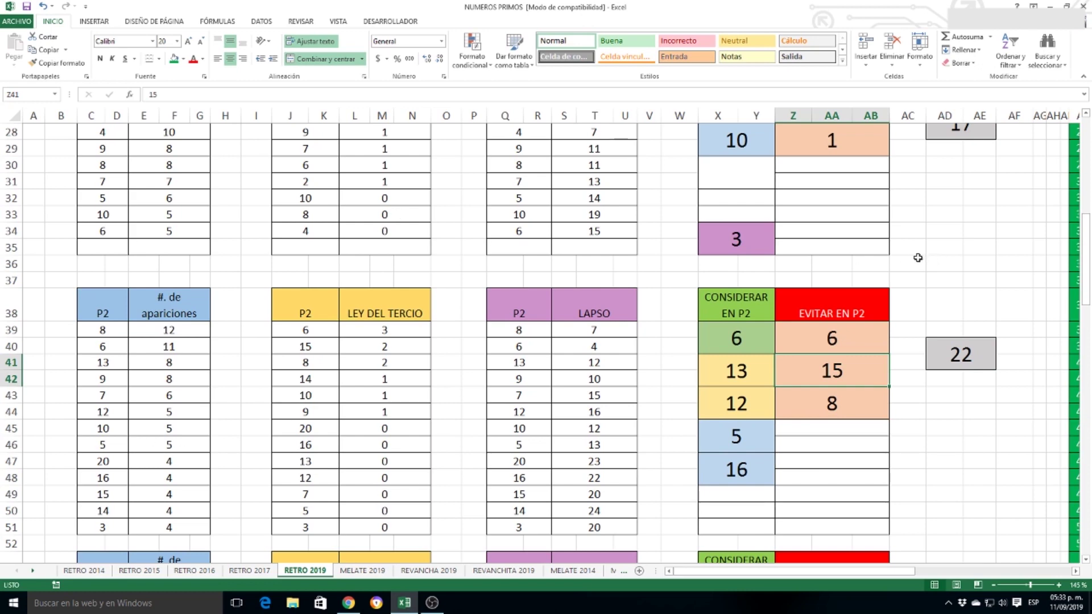
scroll(919, 255, down, 5)
drag(910, 572, 1035, 574)
scroll(896, 390, down, 4)
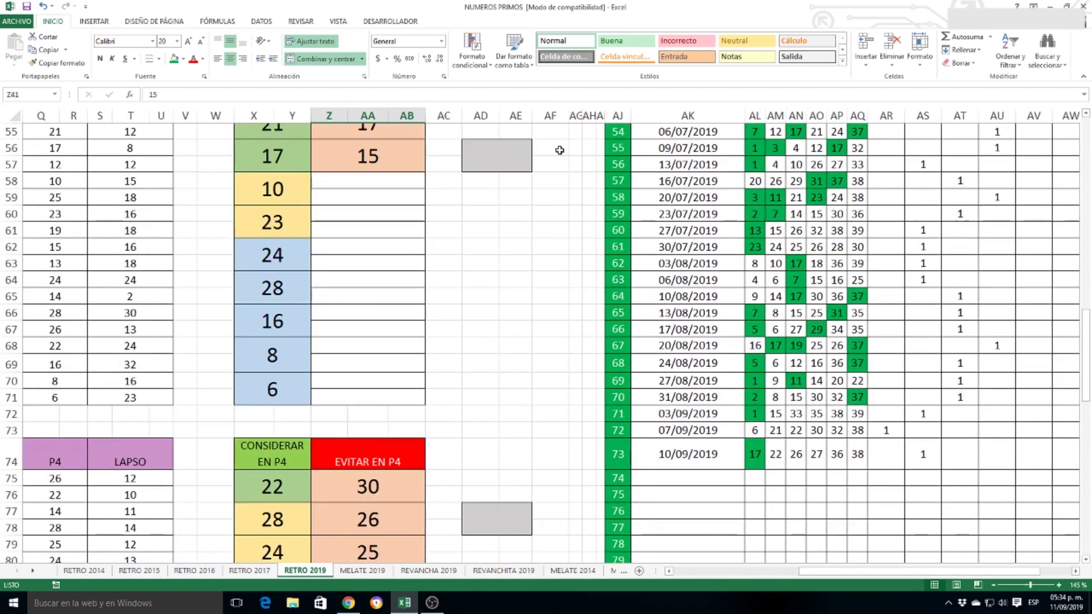
click(517, 166)
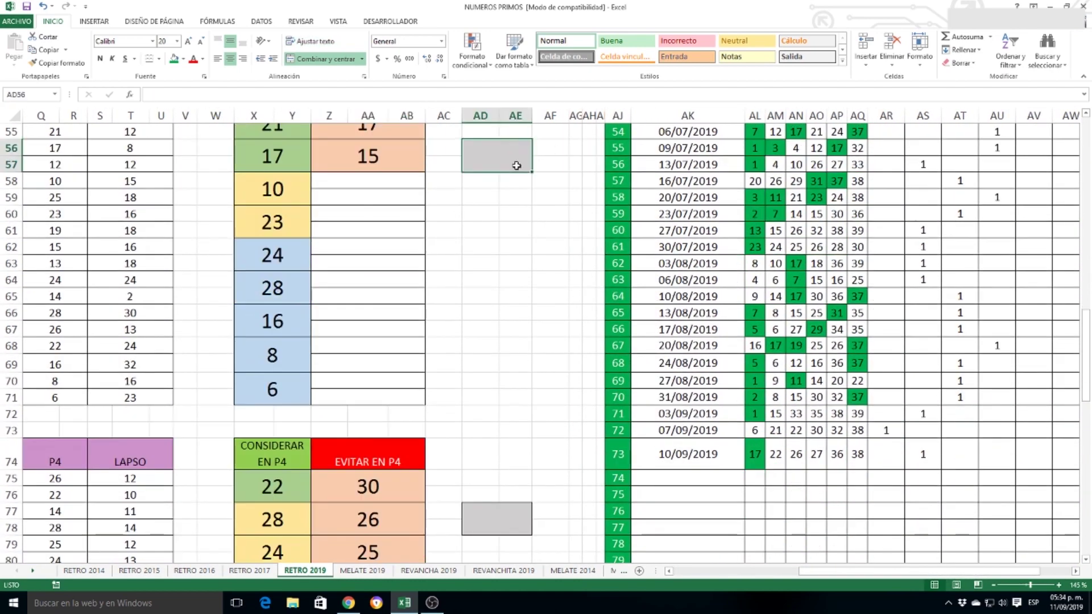
text(26)
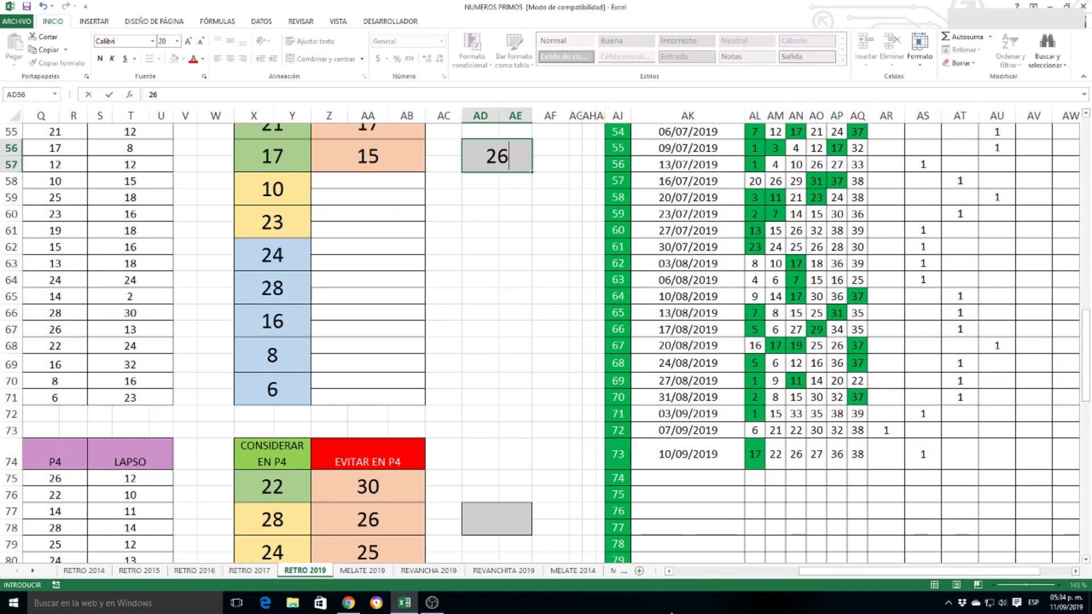
drag(851, 572, 726, 576)
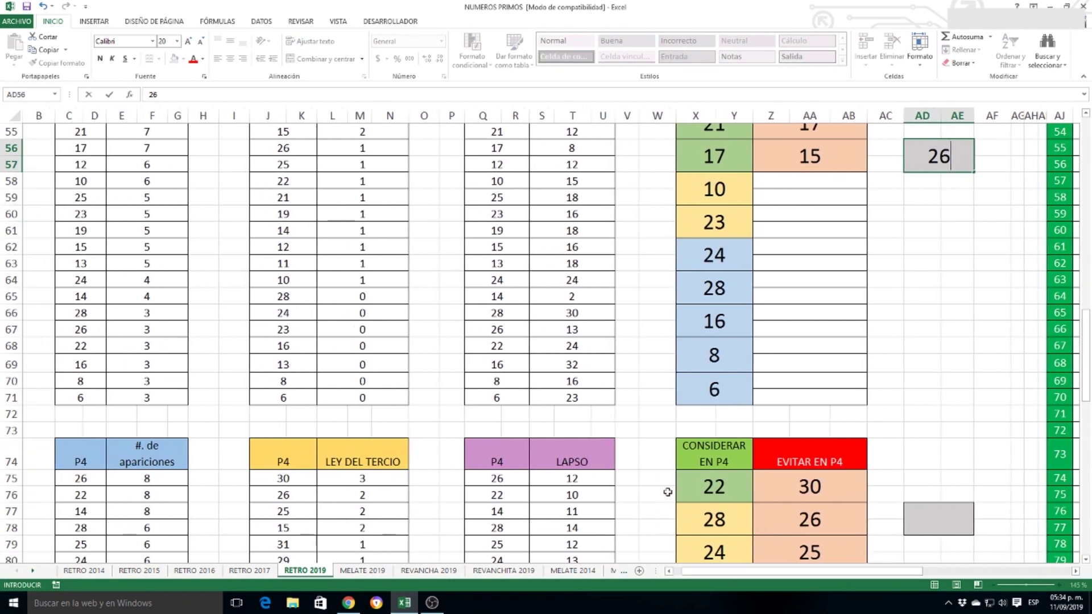
scroll(666, 486, up, 2)
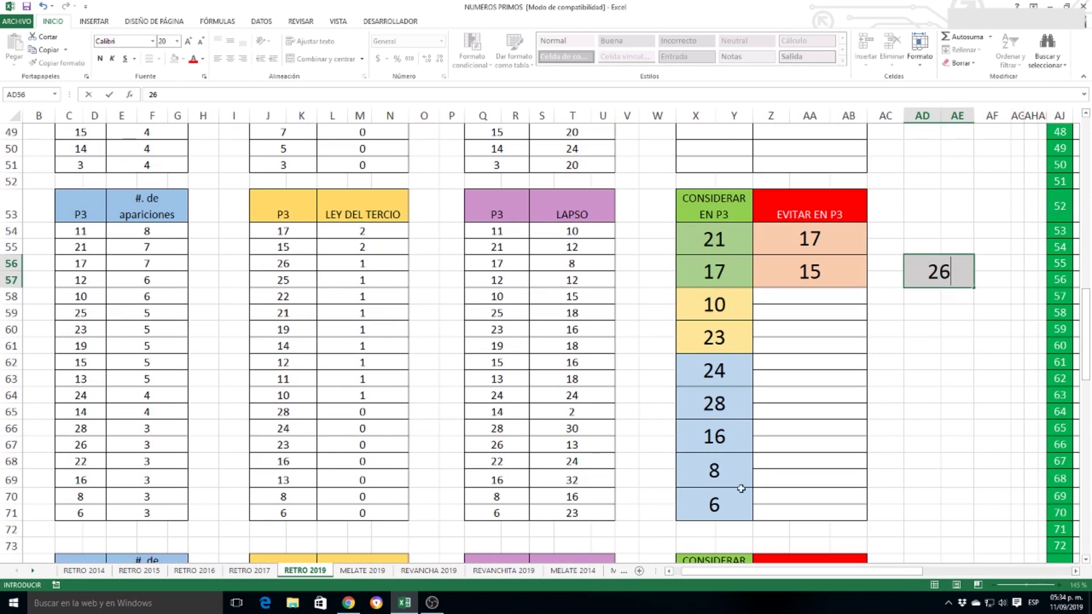
click(695, 111)
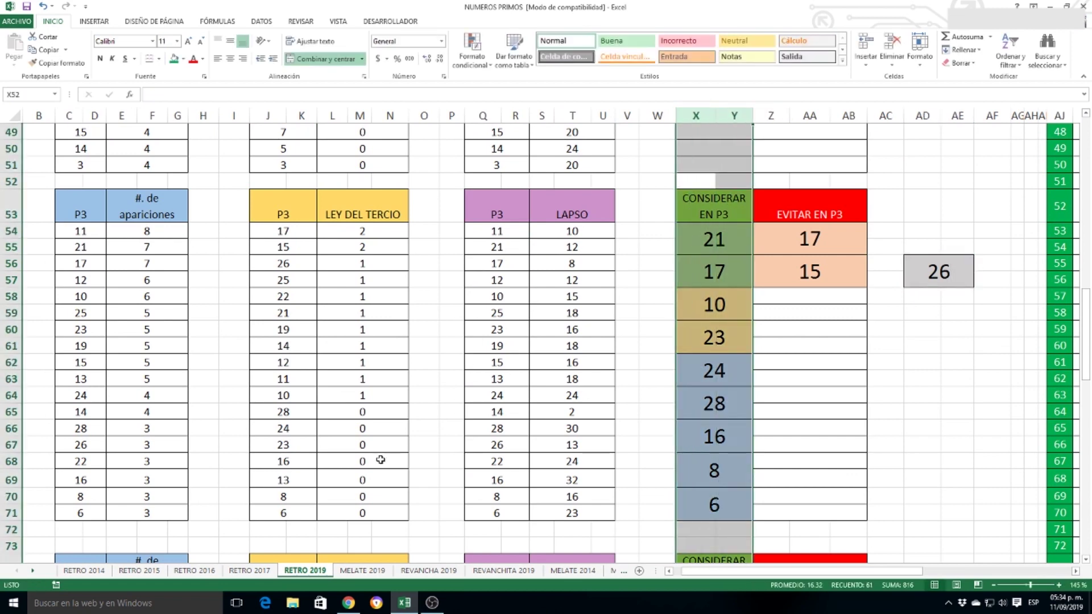
- Examine the P3 LEY DEL TERCIO table, from the row for 26 to the end of the list, including 6, 10, 12 and 14
click(292, 262)
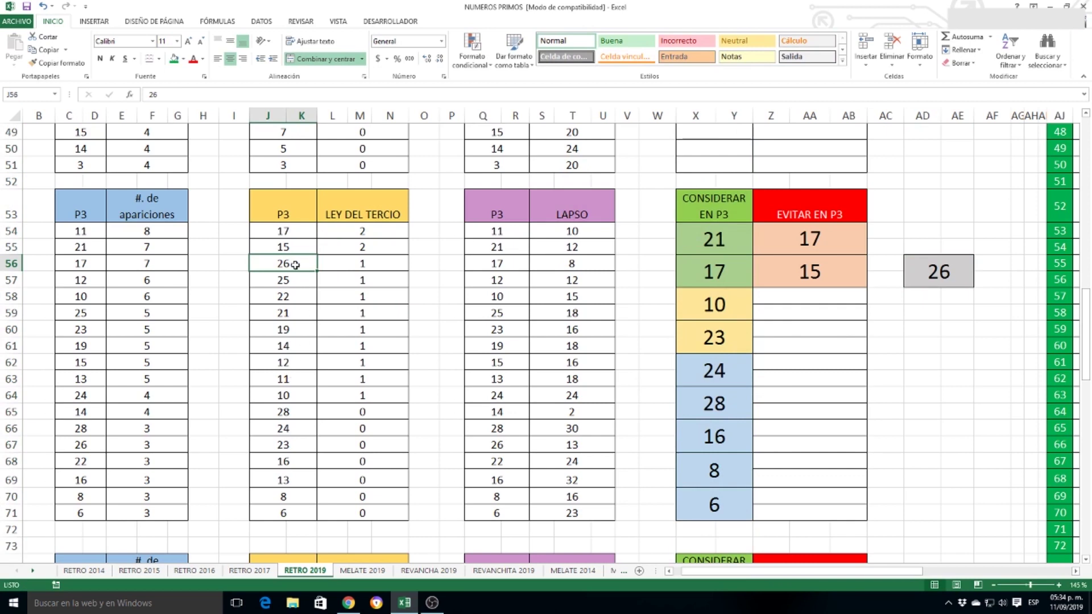
drag(296, 264, 336, 263)
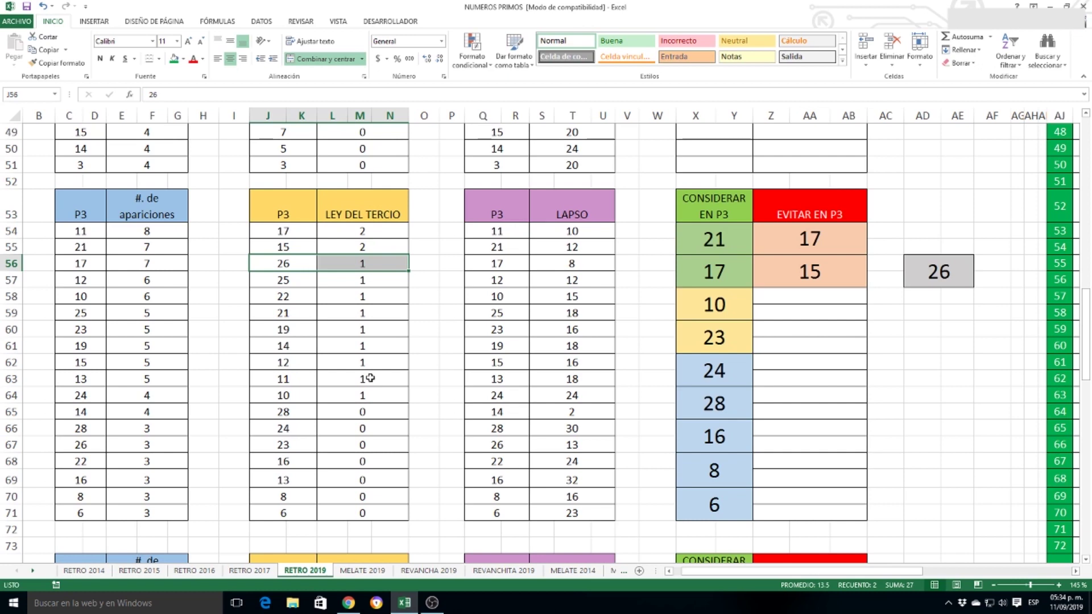
drag(294, 232, 356, 499)
drag(300, 266, 370, 514)
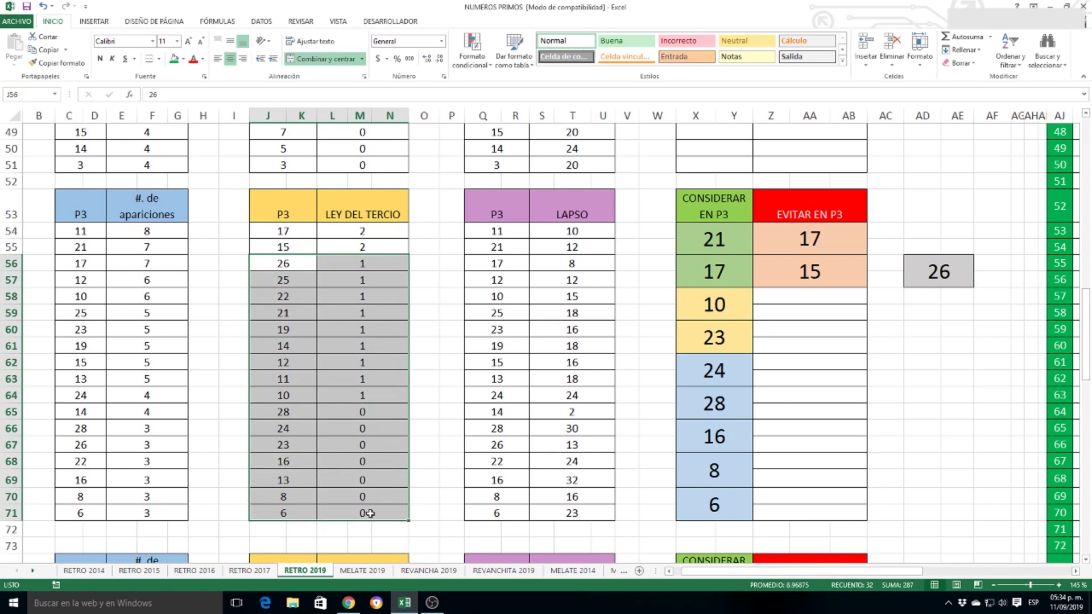
click(299, 517)
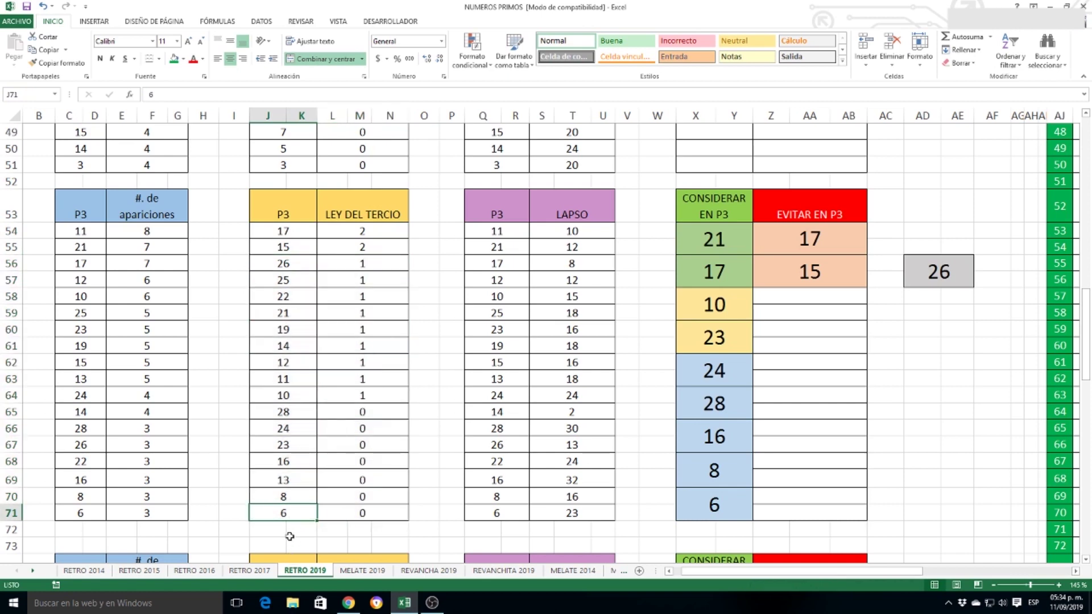
click(291, 380)
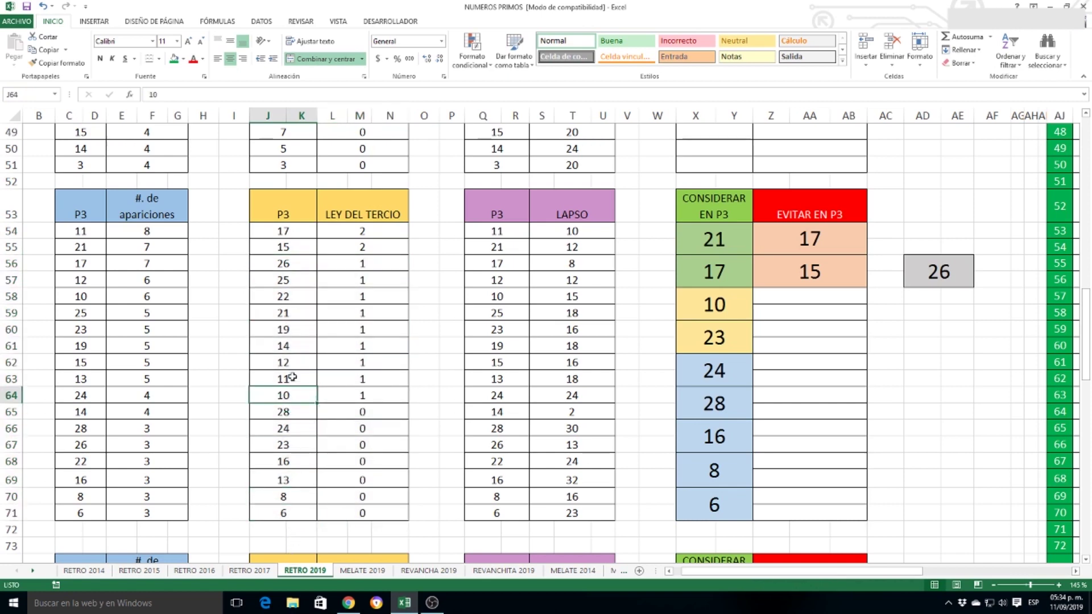
click(290, 366)
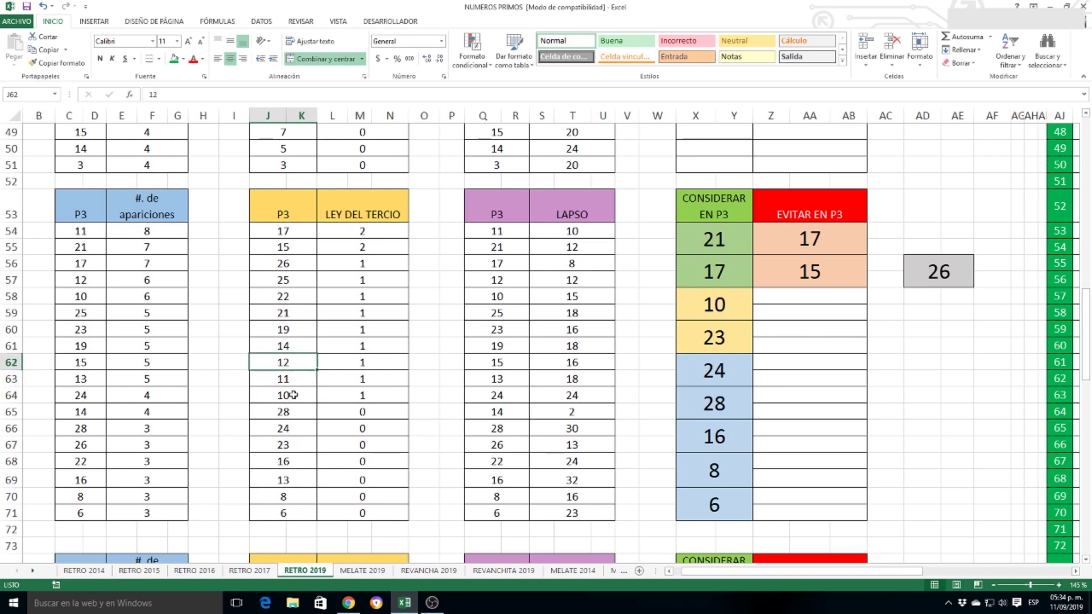
click(292, 346)
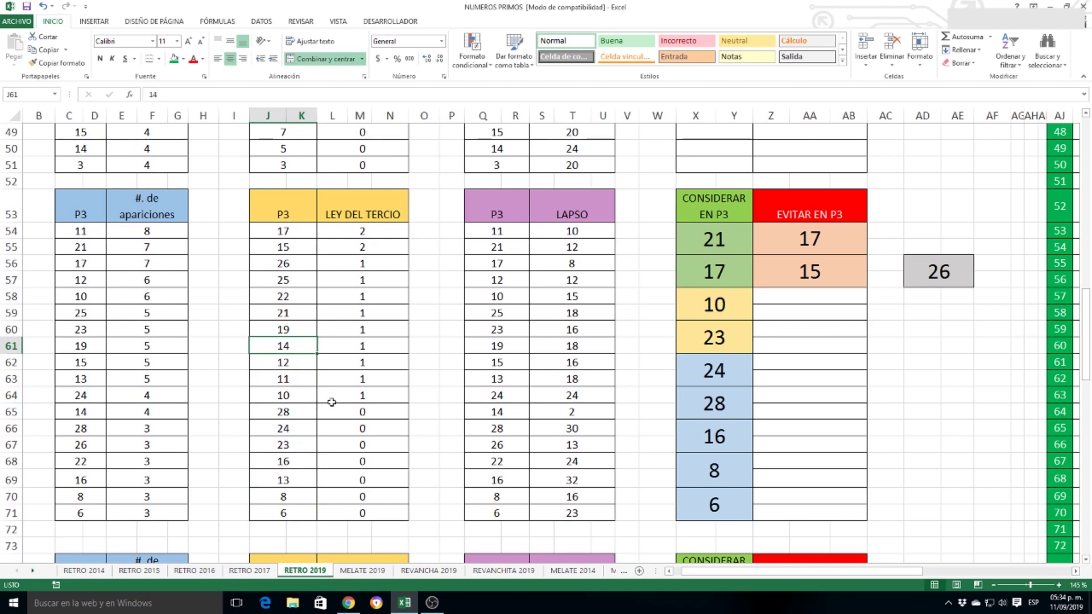
- Compare the P3 result cell with the row for 26 in the P3 LEY DEL TERCIO table
click(928, 266)
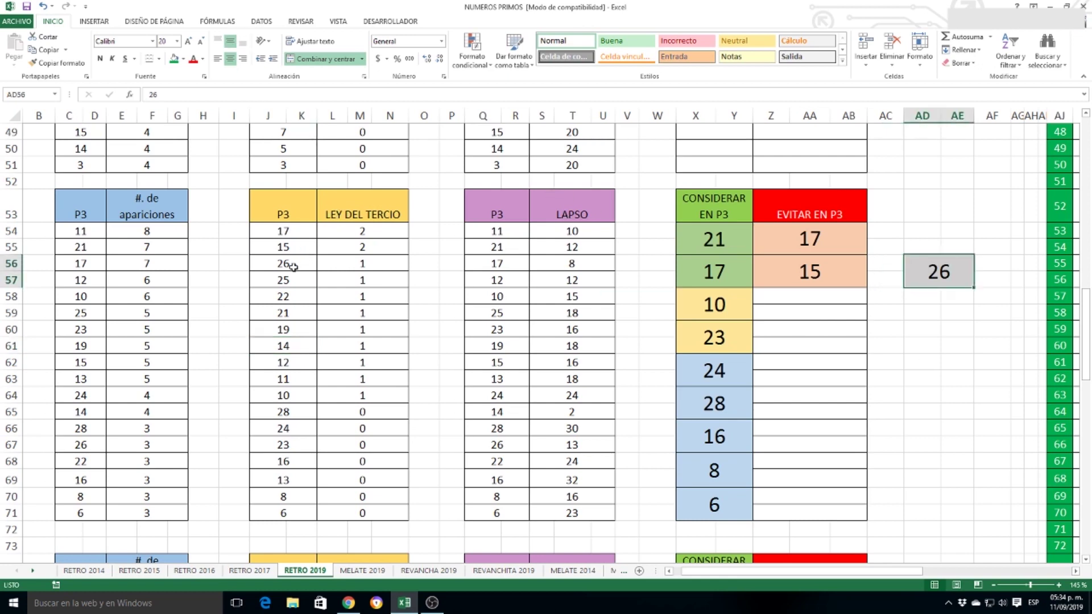
drag(289, 265, 364, 265)
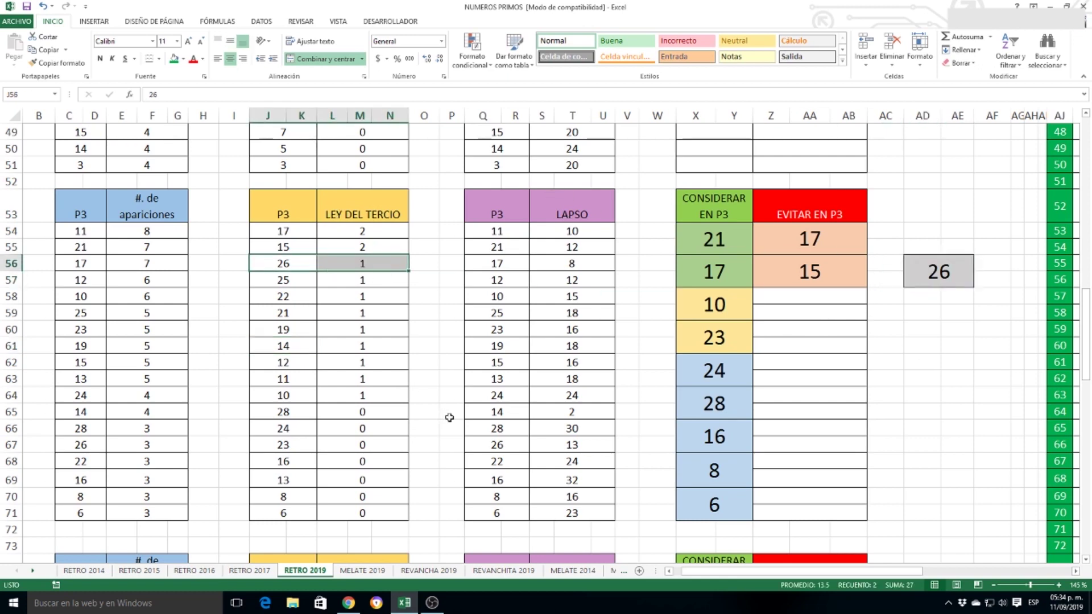
click(967, 263)
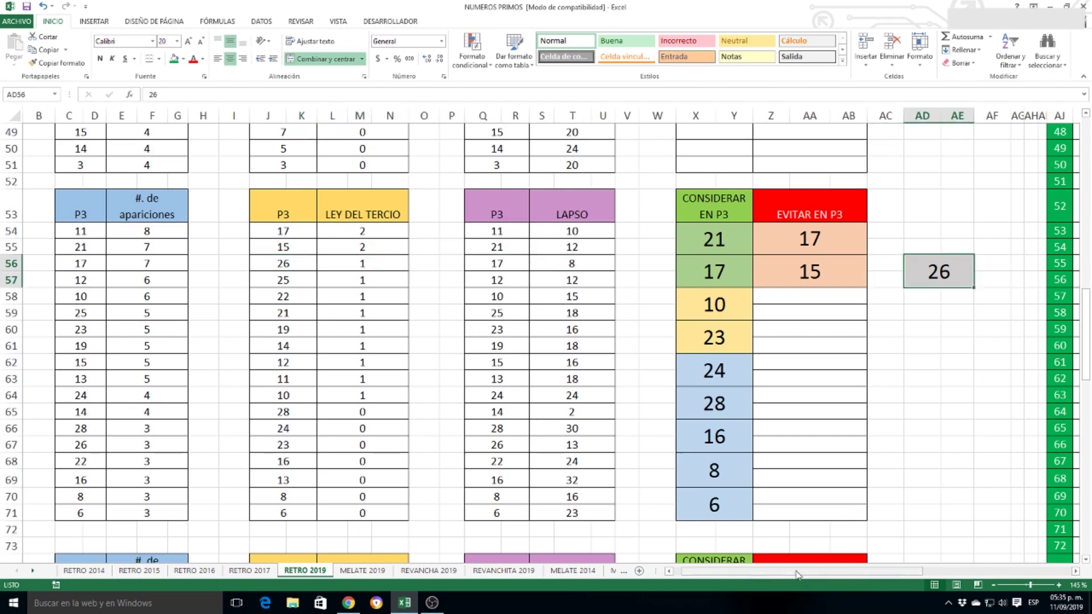
- Record 27, the fourth number of the 10/09/2019 draw, in the grey result cell beside the P4 CONSIDERAR/EVITAR table
drag(798, 575, 923, 574)
scroll(844, 393, down, 2)
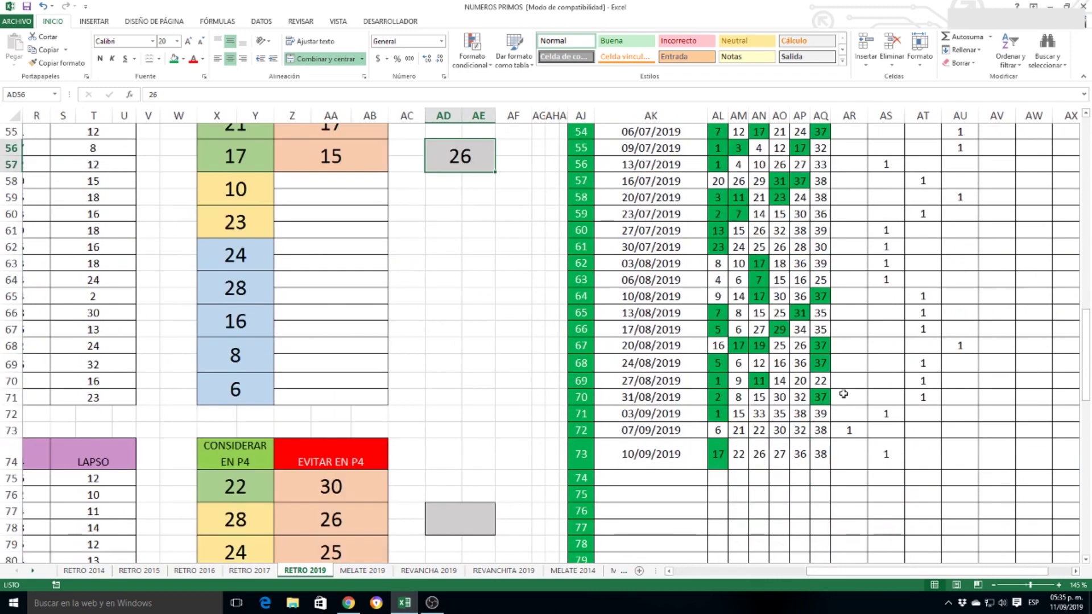
scroll(844, 393, down, 2)
click(474, 423)
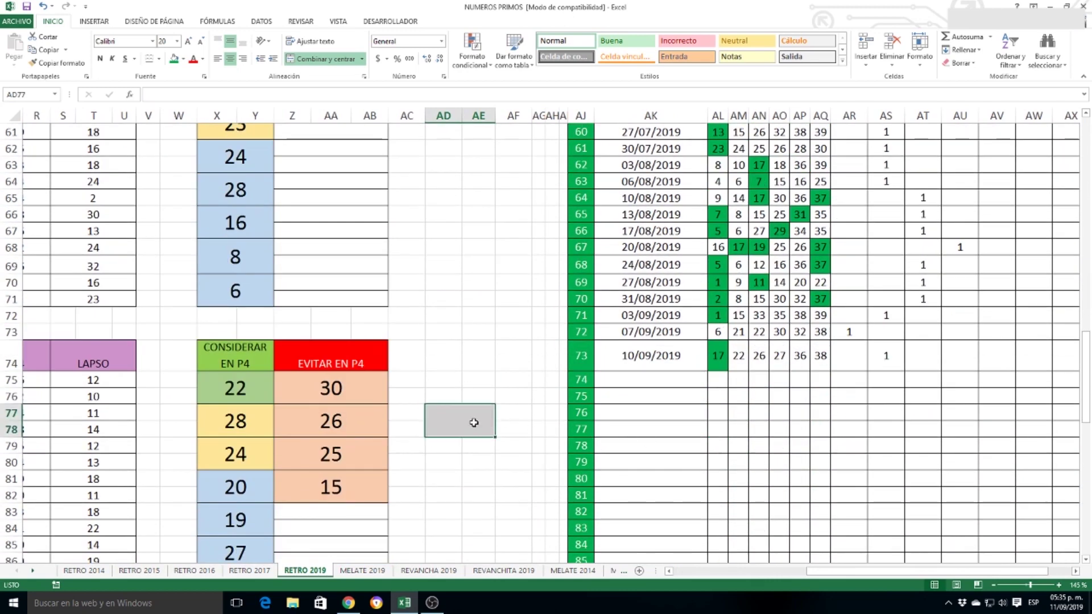
text(27)
click(483, 479)
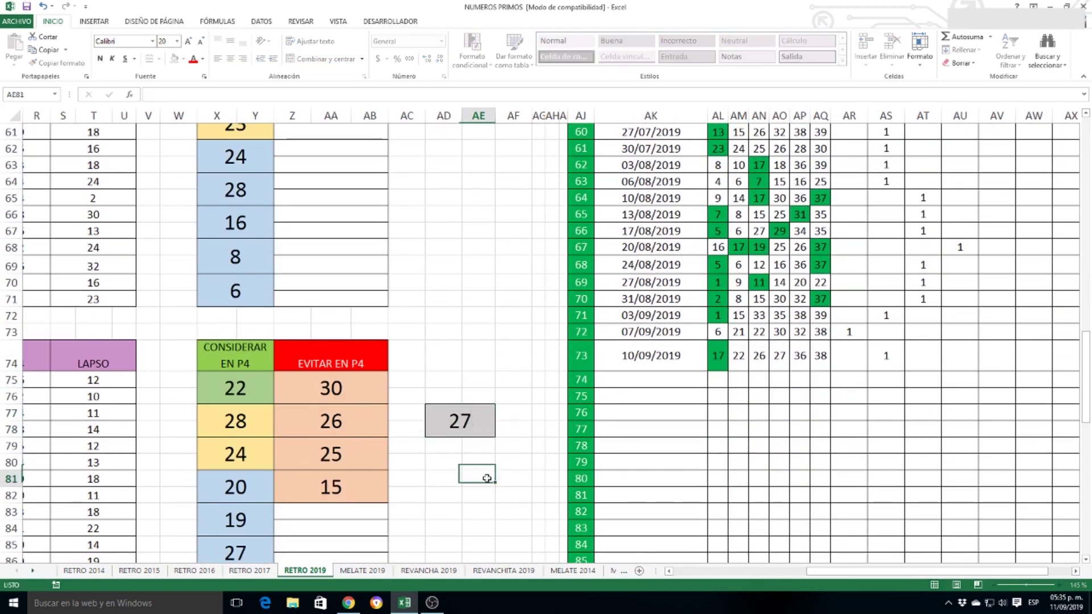
- Check the number 27 in the P4 CONSIDERAR list, then its rows in the P4 LEY DEL TERCIO and LAPSO tables
drag(853, 573, 761, 572)
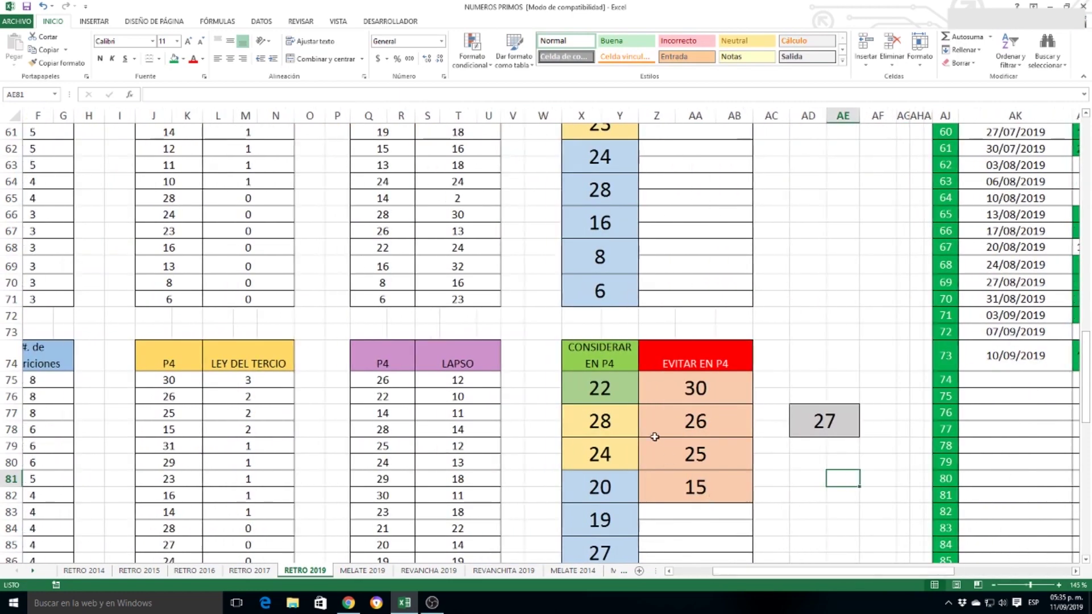
scroll(651, 438, down, 2)
click(615, 454)
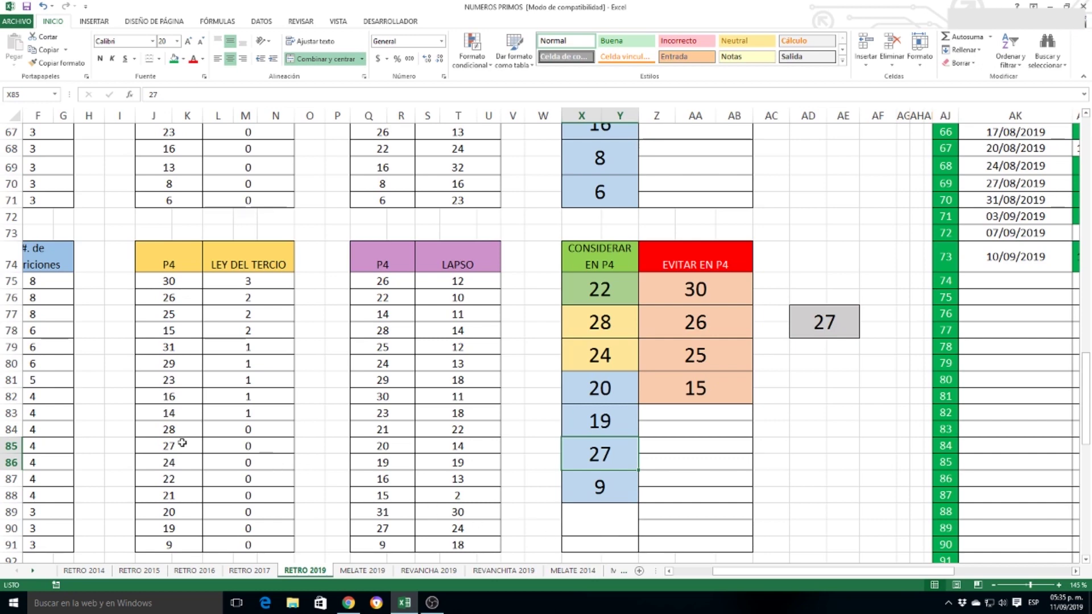
drag(183, 442, 231, 441)
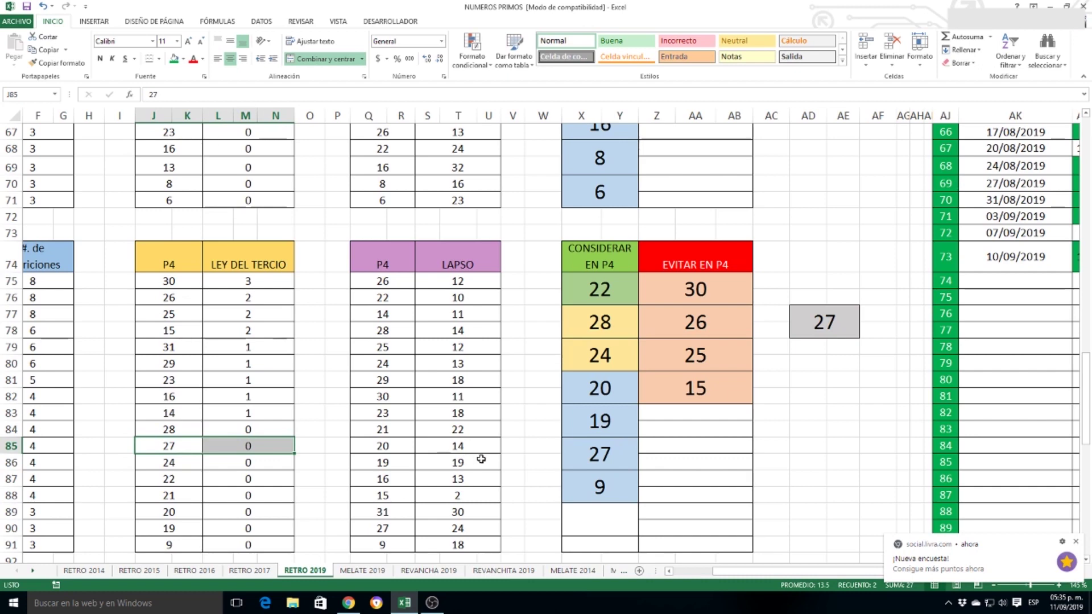
drag(399, 529, 449, 529)
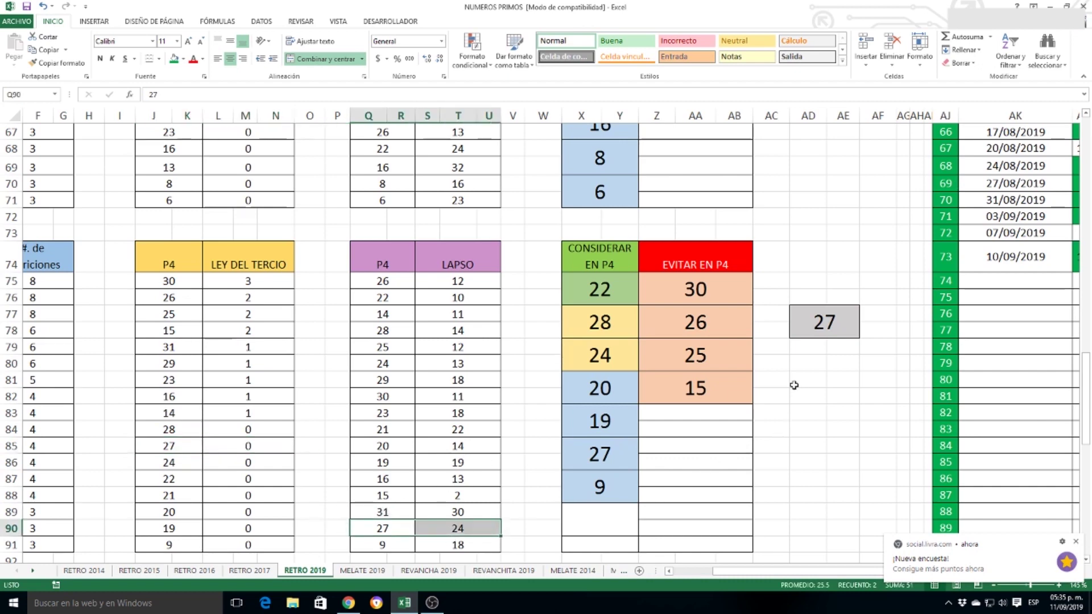
scroll(794, 385, up, 2)
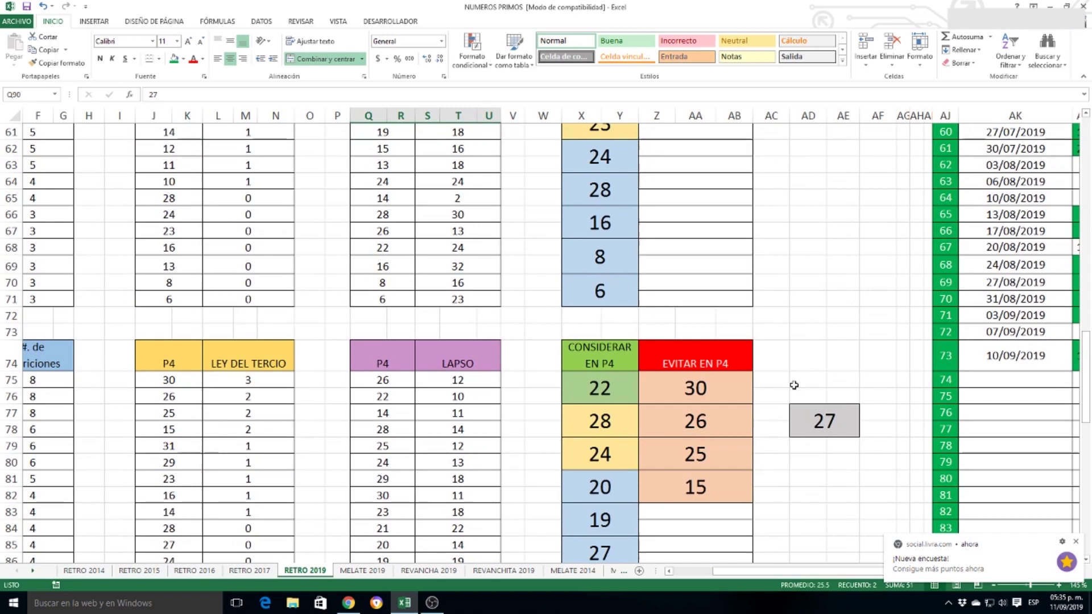
scroll(794, 385, down, 2)
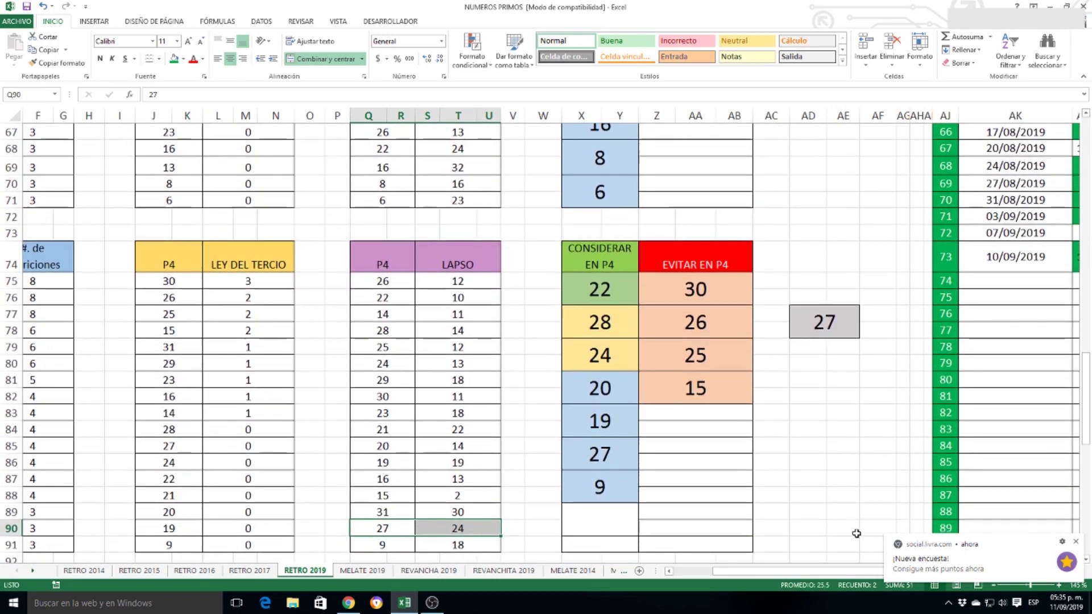
- Dismiss the survey notification and enter 36, the draw's fifth number, in the grey result cell beside the P5 CONSIDERAR/EVITAR table
scroll(843, 466, down, 3)
scroll(844, 466, down, 1)
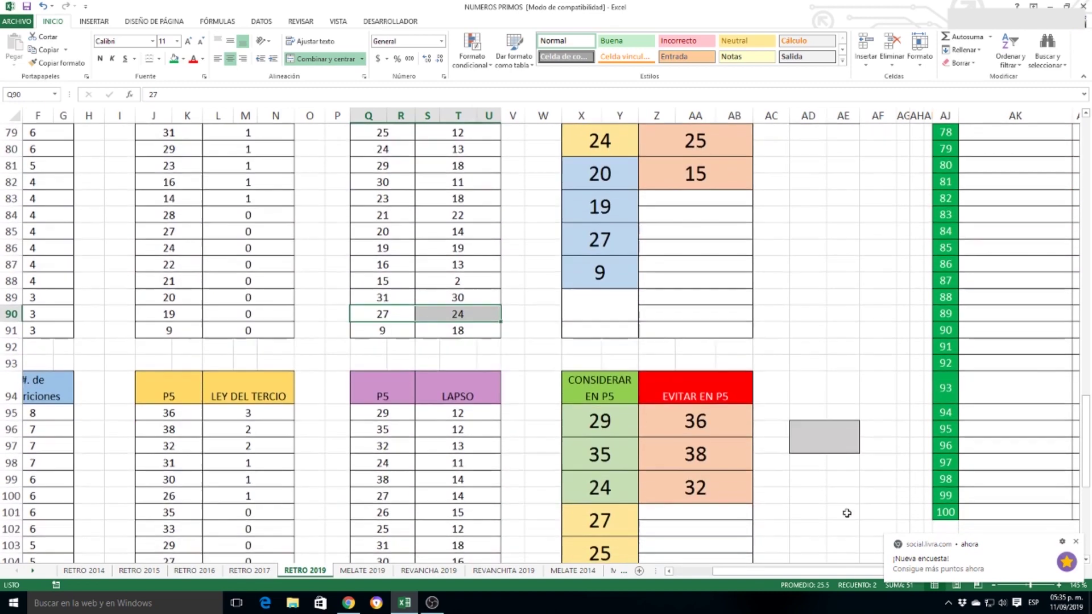
scroll(846, 512, right, 4)
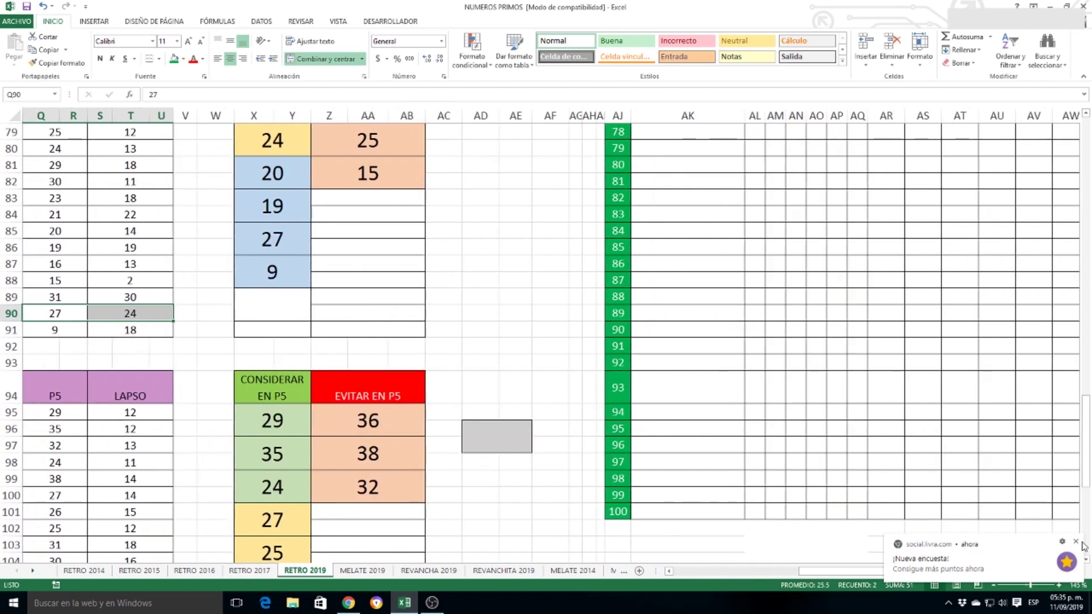
click(1076, 542)
scroll(959, 479, up, 3)
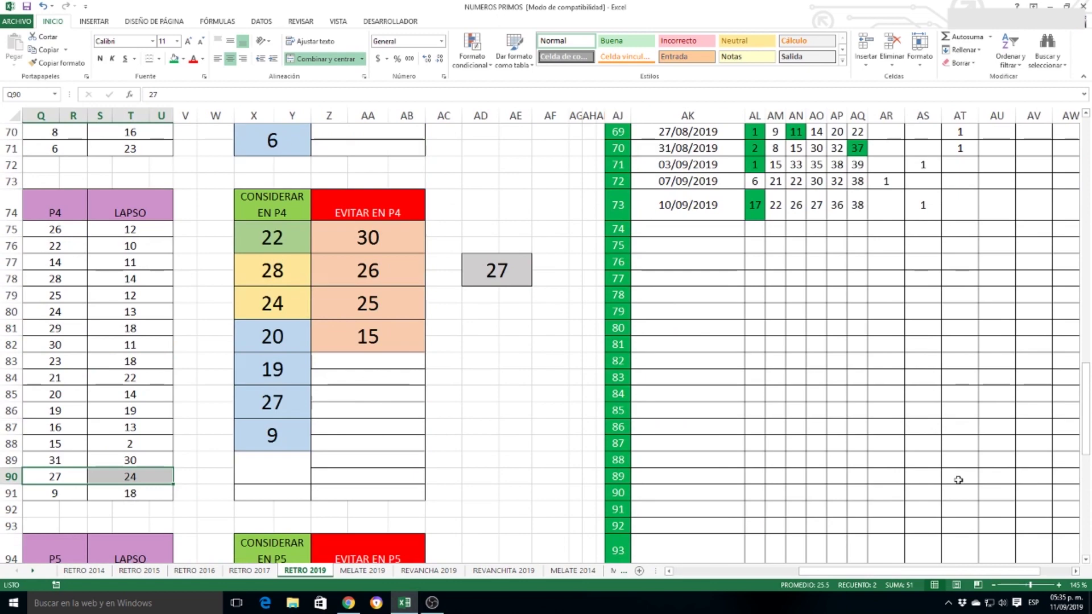
scroll(959, 479, down, 3)
scroll(495, 385, down, 1)
click(492, 396)
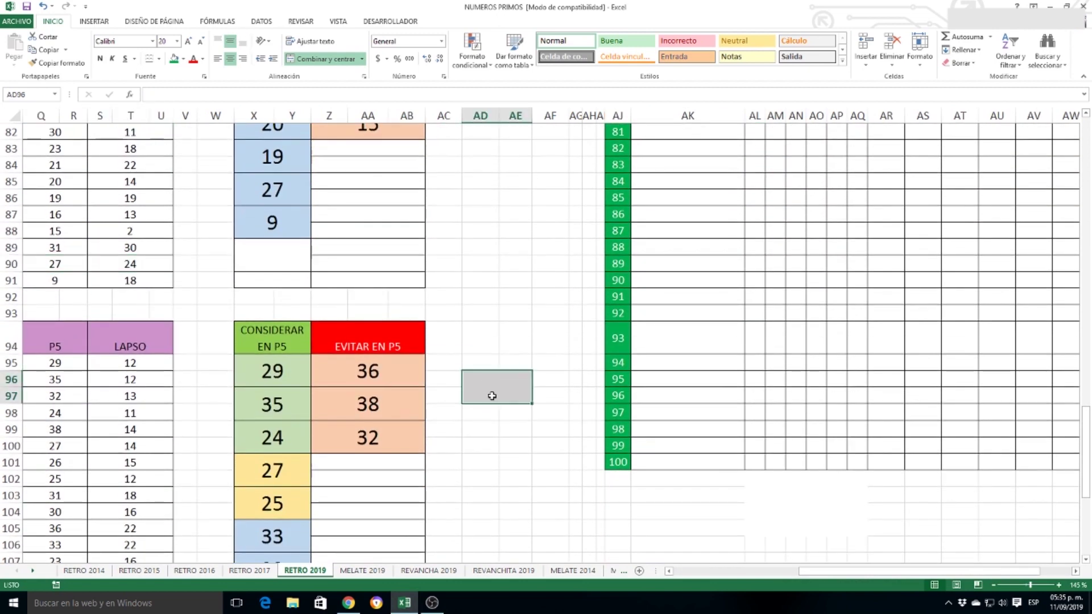
text(36)
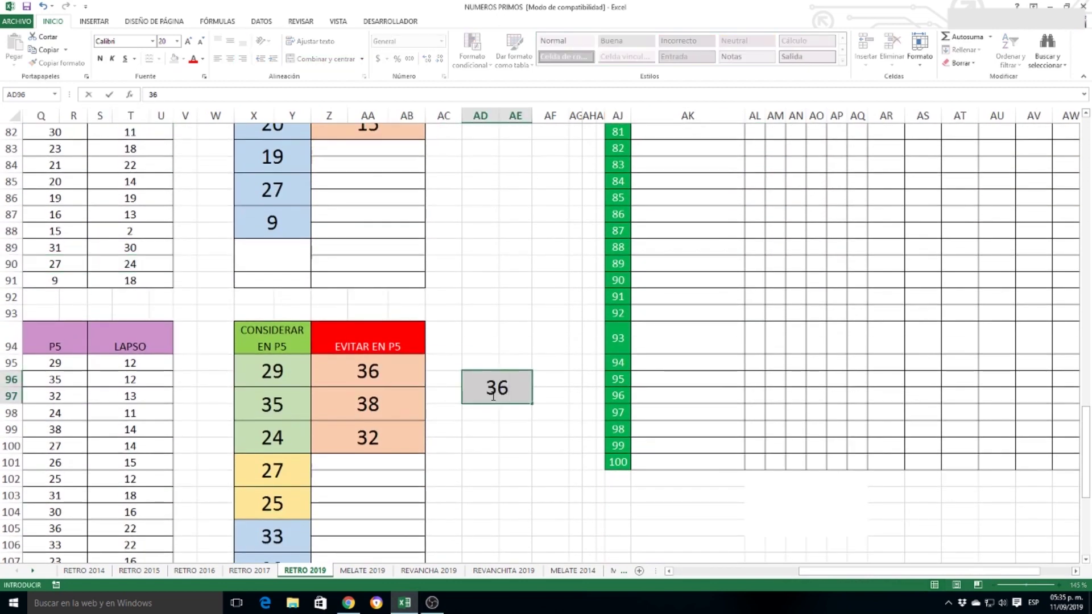
click(483, 447)
drag(868, 572, 795, 575)
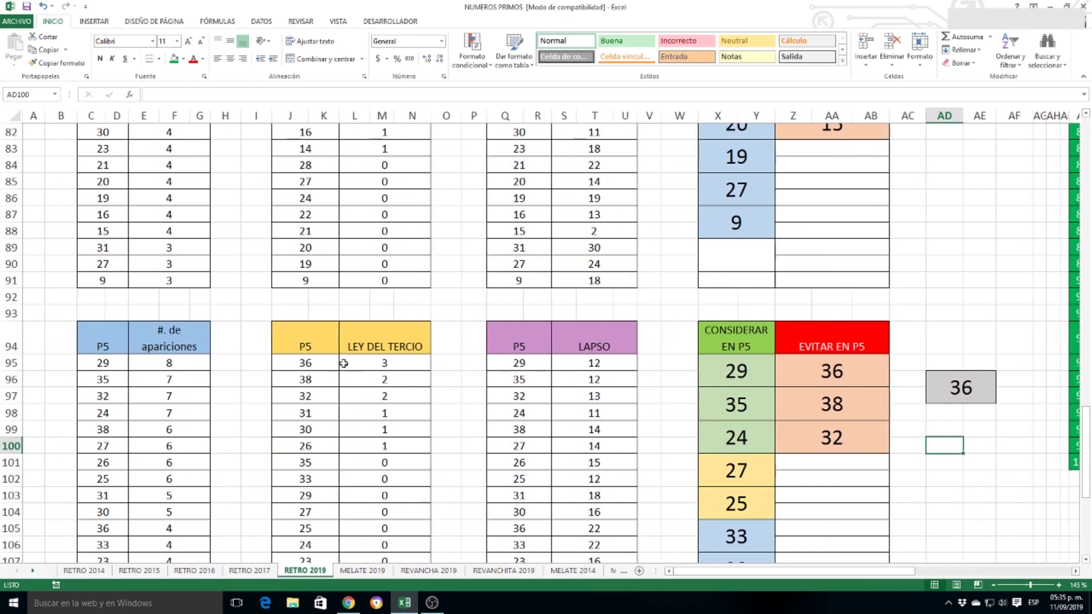
- Compare the P5 result cell with the row for 36 in the P5 LEY DEL TERCIO table and the 36 under EVITAR EN P5
drag(317, 363, 354, 363)
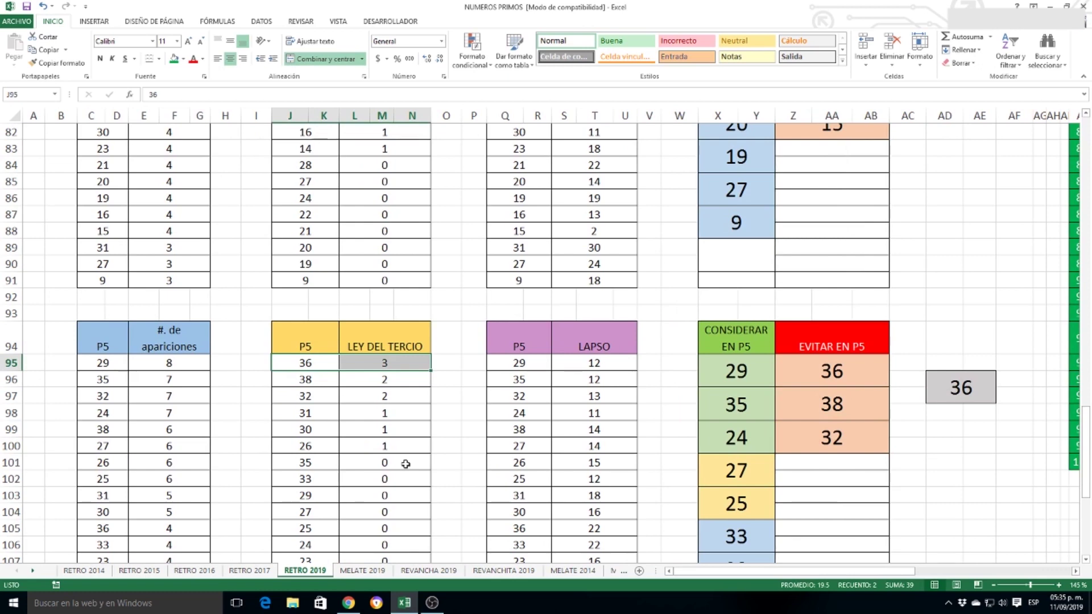
click(958, 396)
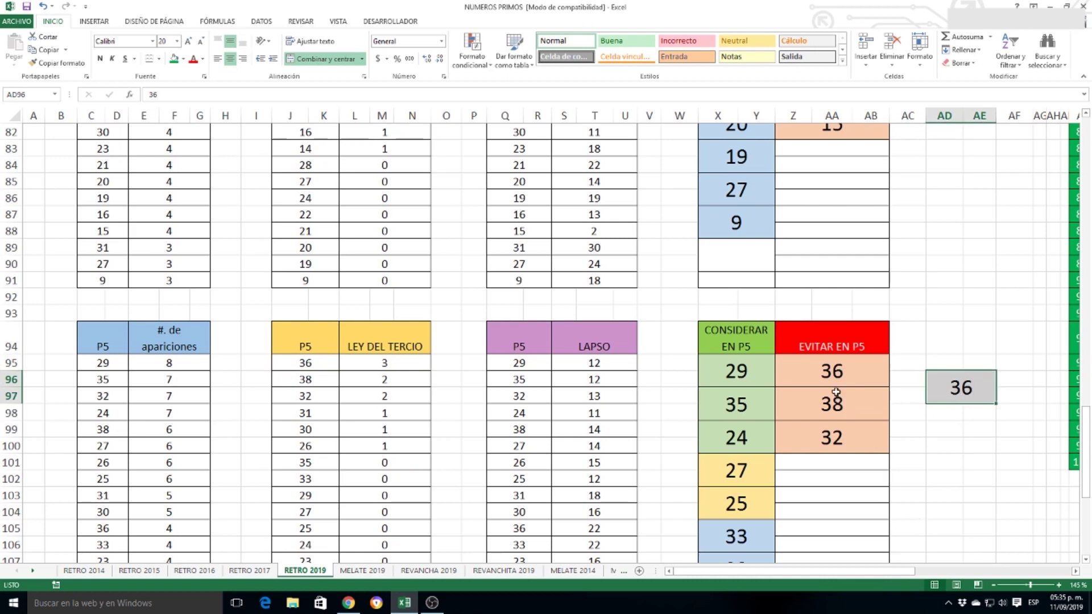
scroll(836, 392, down, 1)
click(832, 322)
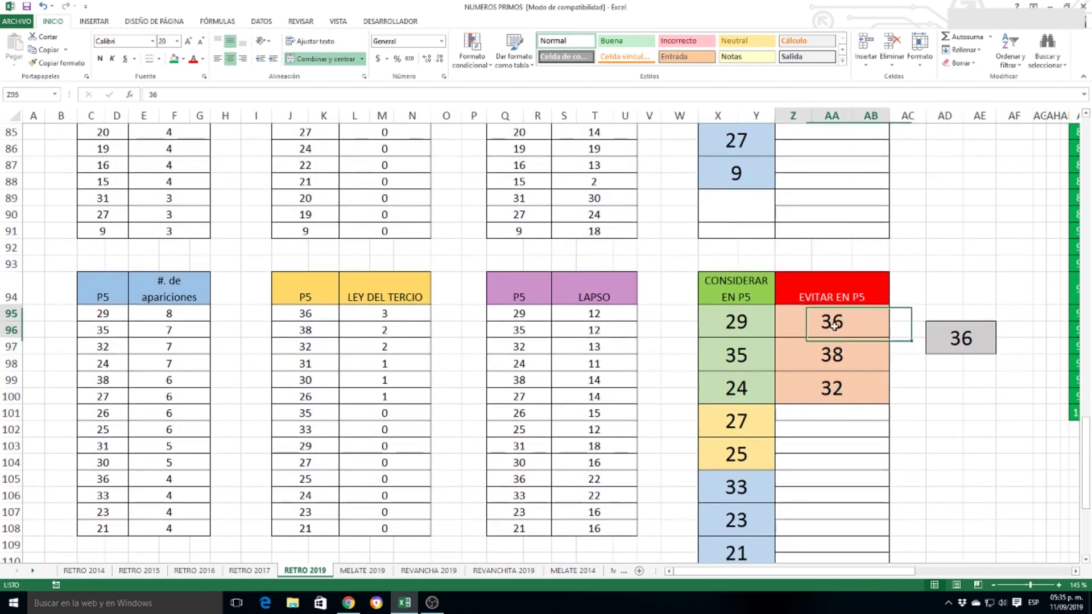
click(941, 350)
- Record 38, the sixth number of the 10/09/2019 draw, in the grey result cell beside the P6 CONSIDERAR/EVITAR table
drag(853, 572, 954, 572)
scroll(782, 444, down, 3)
scroll(782, 444, down, 2)
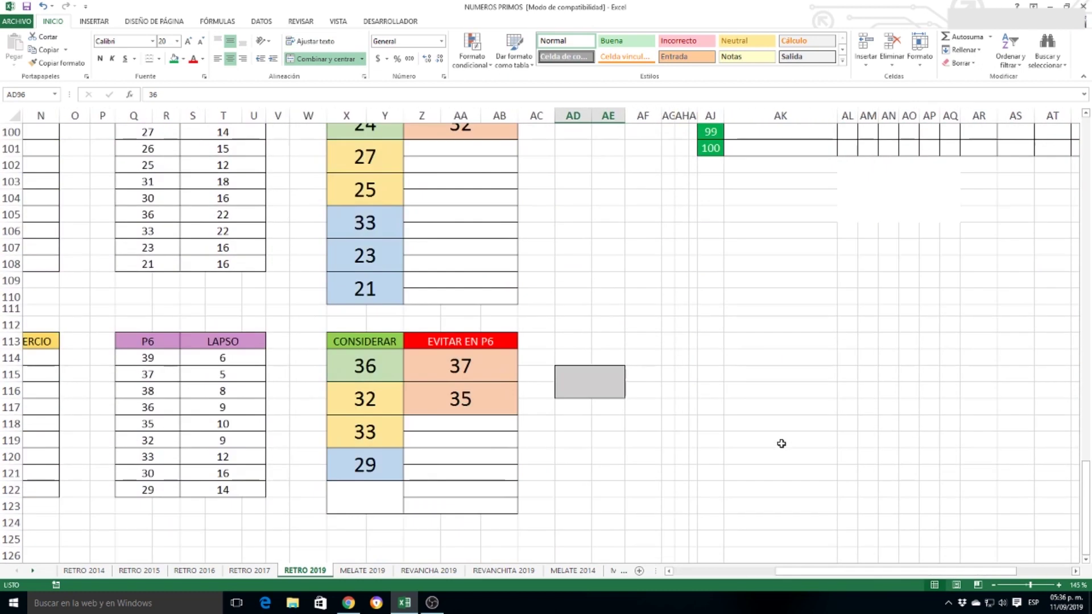
click(586, 385)
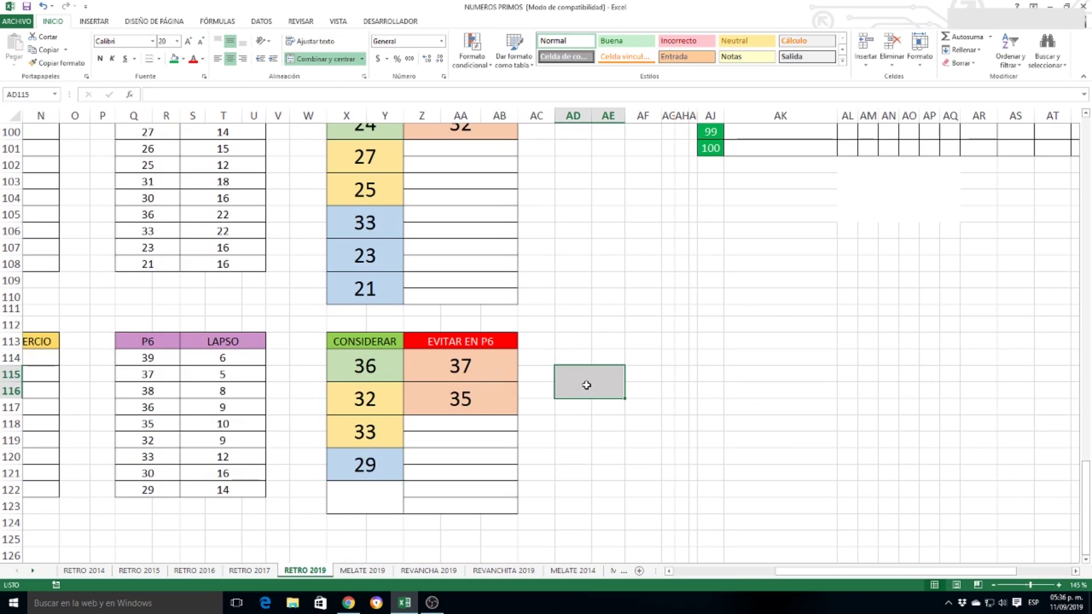
text(38)
- Check the row for 38 in the P6 LEY DEL TERCIO table and its value in the P6 LAPSO table
drag(905, 572, 773, 585)
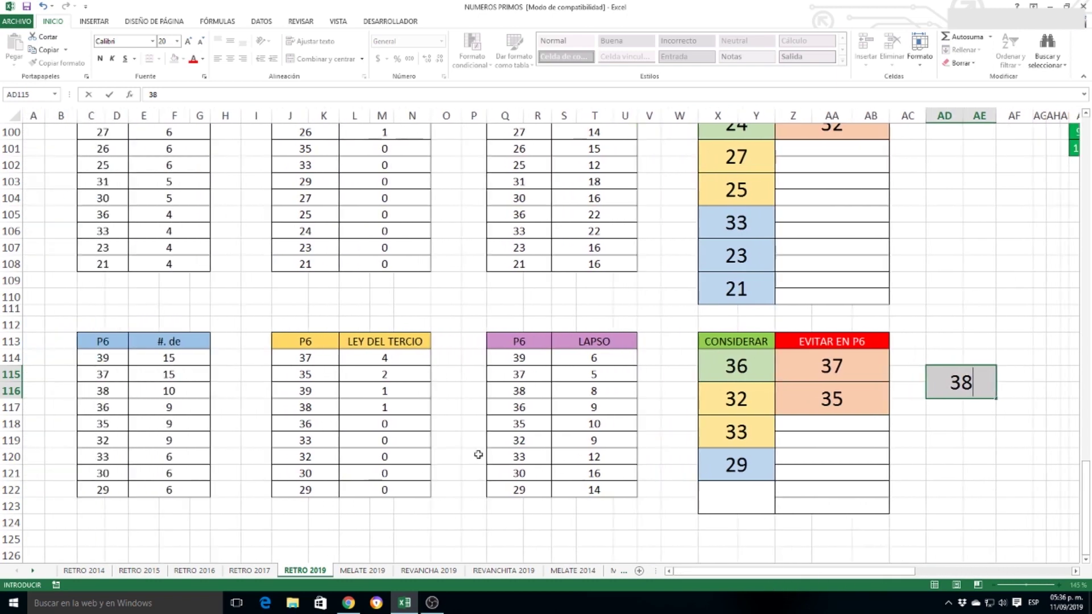
drag(308, 408, 387, 407)
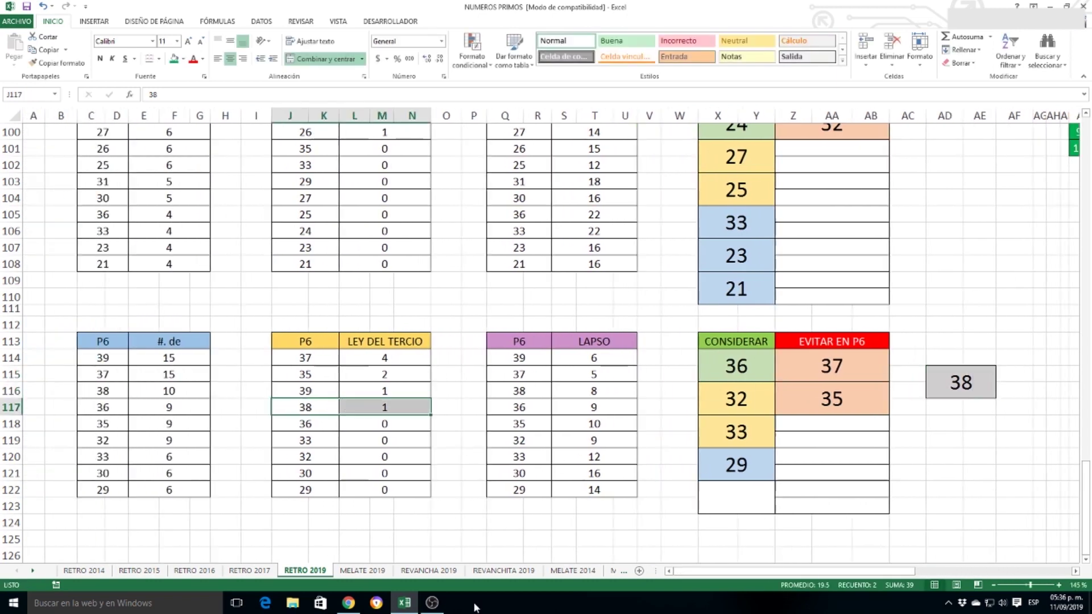
click(594, 393)
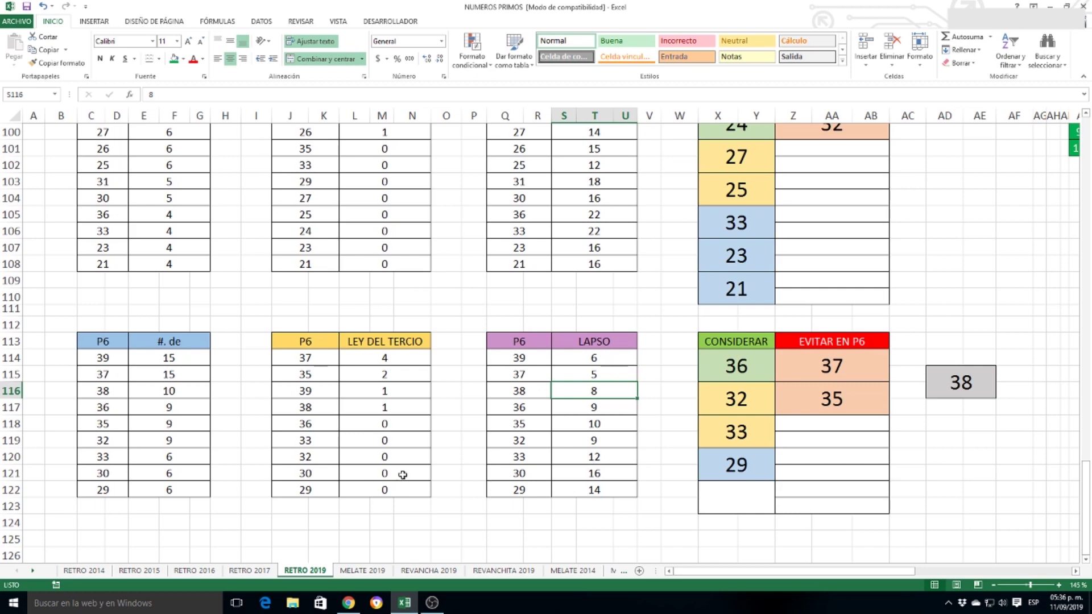
drag(327, 409, 362, 408)
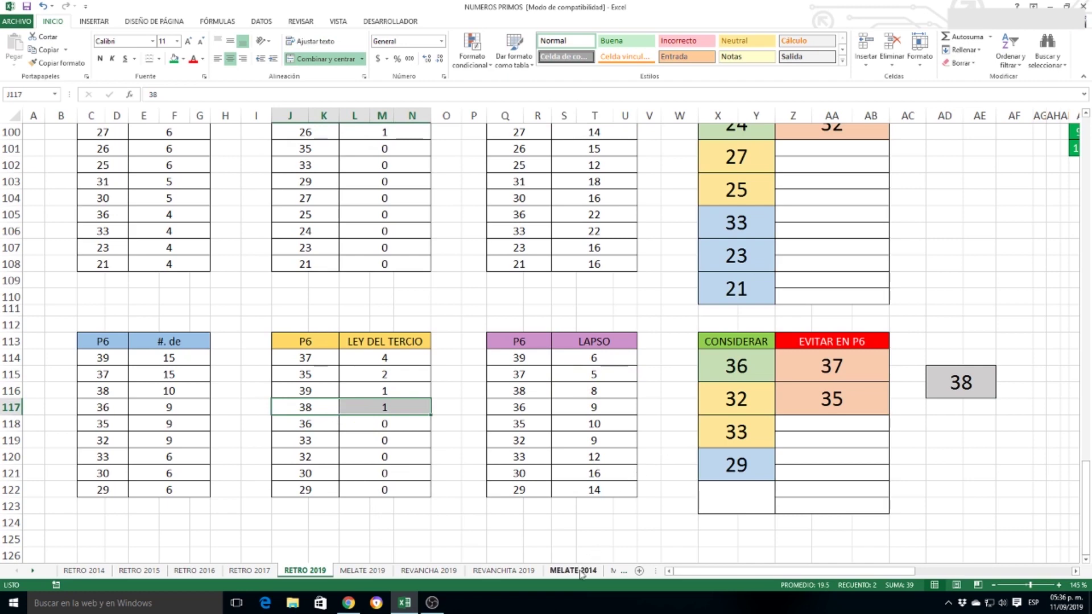
- Review the 10/09/2019 row in the draw history table and consult the September 2019 system calendar for the next draw date
click(959, 387)
drag(787, 572, 787, 576)
drag(812, 571, 929, 567)
scroll(854, 520, up, 12)
scroll(854, 520, up, 1)
drag(939, 572, 936, 577)
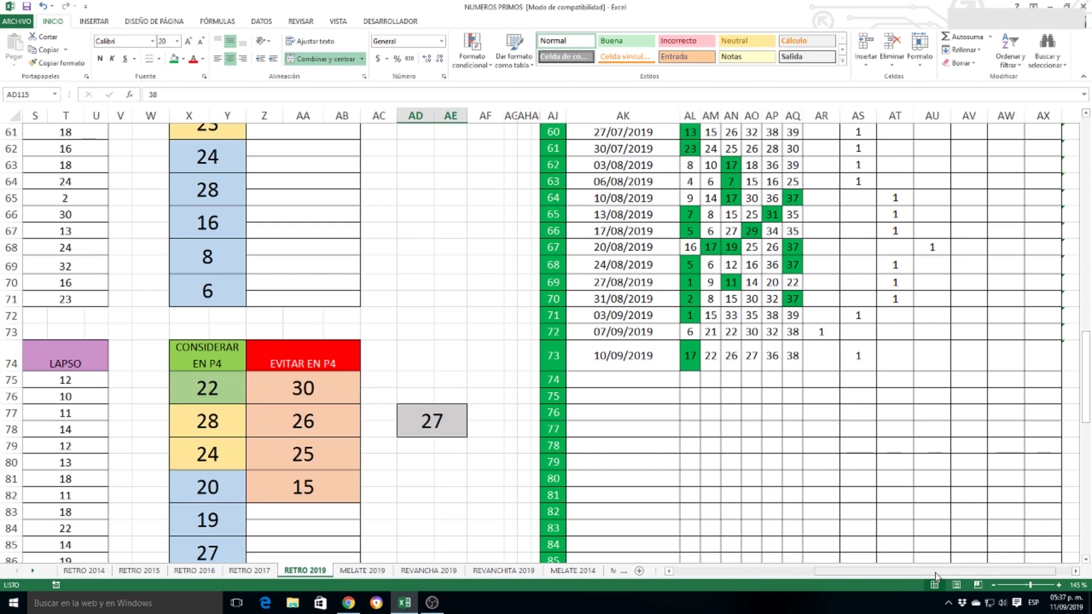
click(1067, 602)
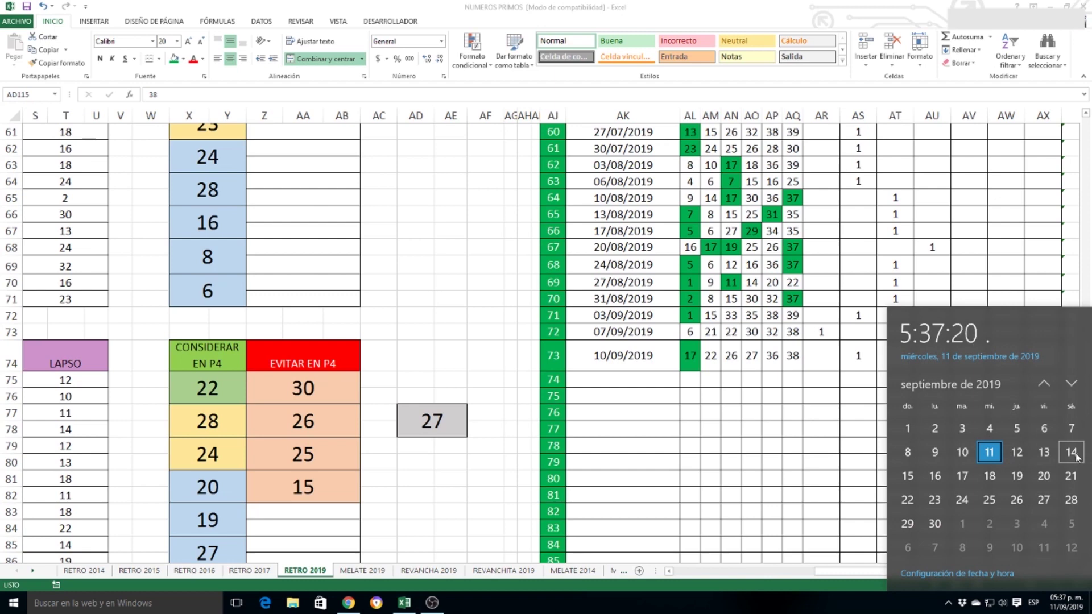
click(720, 430)
- In the NUMEROS PRIMOS USB workbook, examine the first number of the 10/09/2019 draw and the empty draw row 74 below it
click(629, 408)
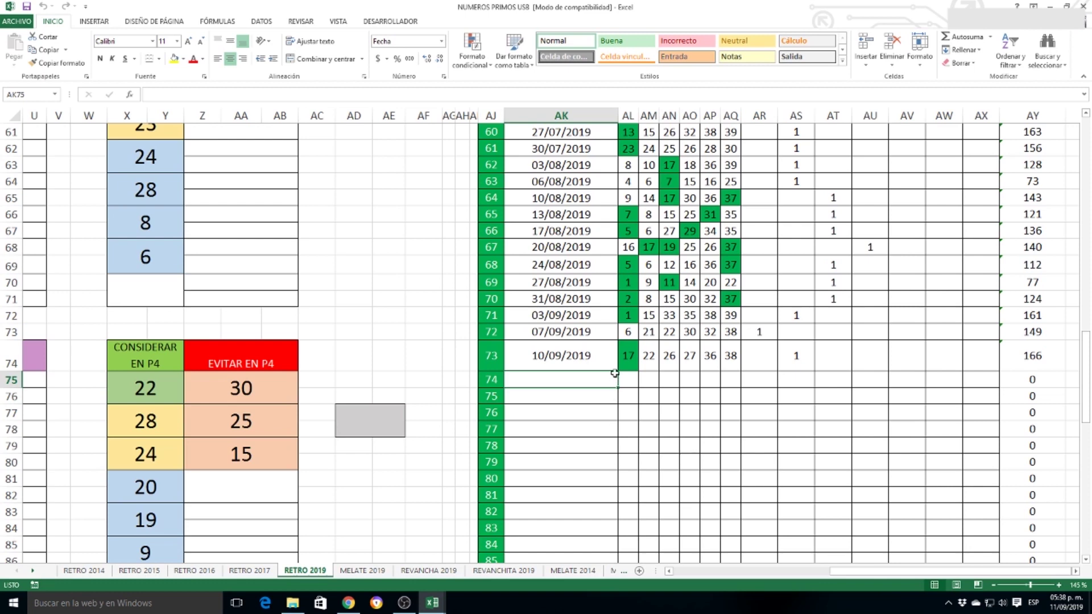
click(632, 354)
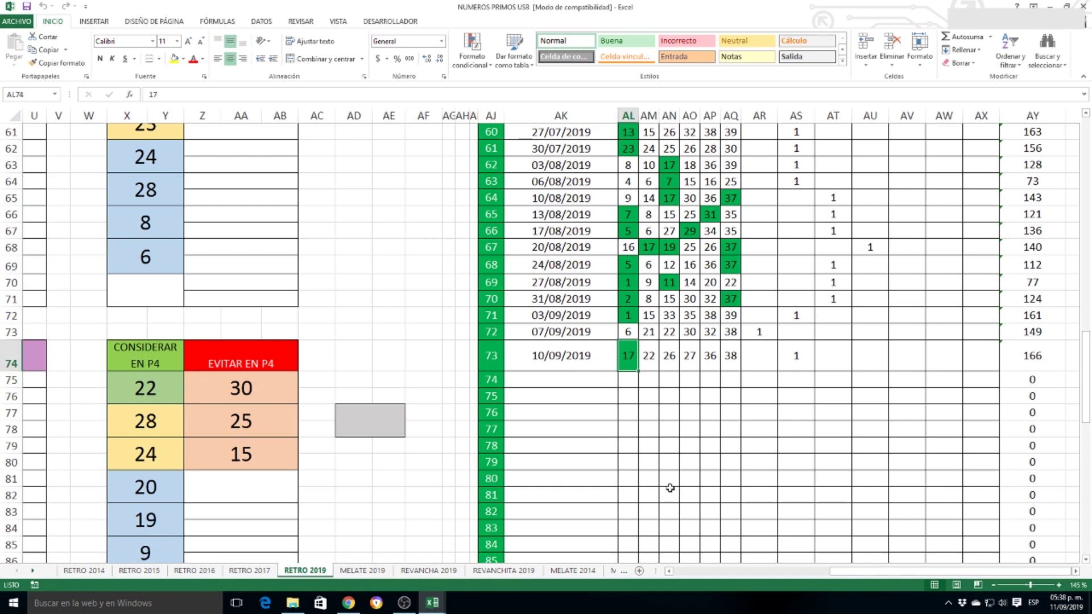
click(631, 379)
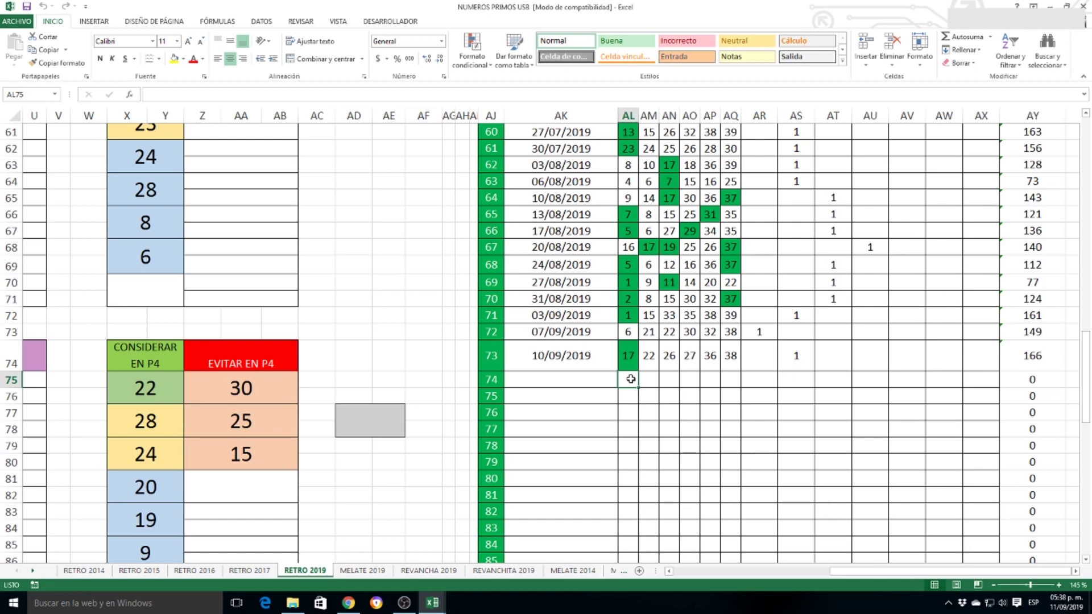
key(Up)
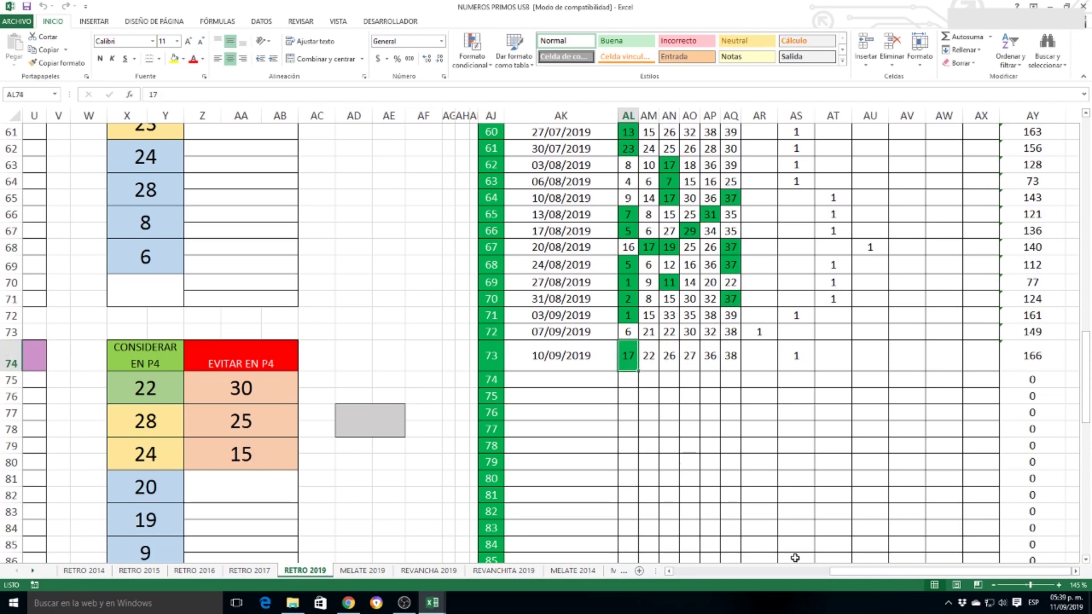
- Compare the JUGADAS POR AÑO totals for 3 PRIMOS 3 COMPUESTOS and 2 PRIMOS 4 COMPUESTOS with their PORCIENTO values in the combinations table
drag(868, 569, 708, 570)
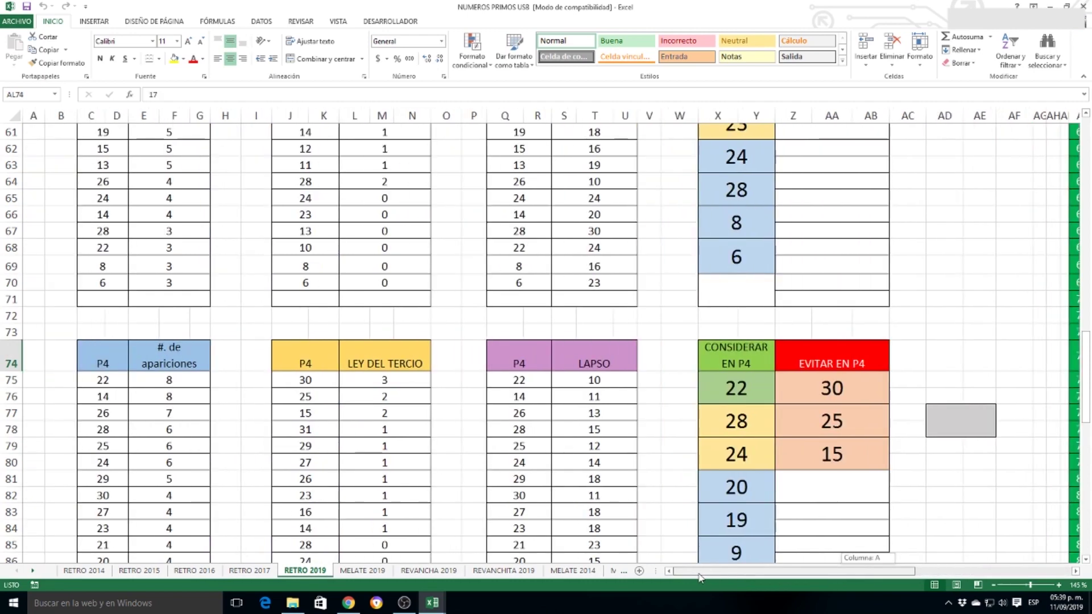
scroll(731, 398, up, 12)
scroll(731, 399, up, 6)
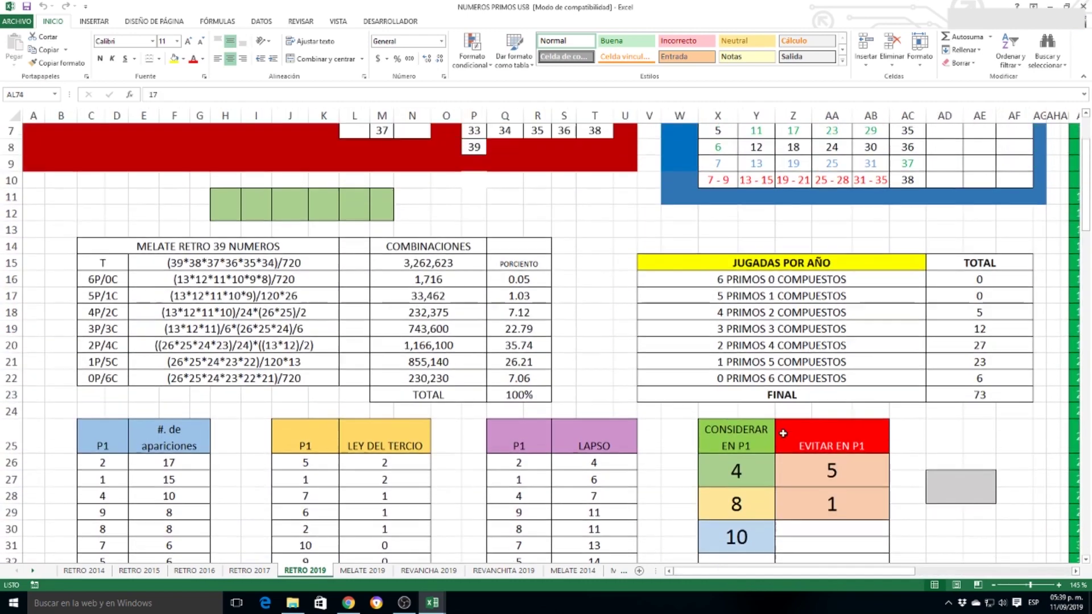
drag(828, 571, 867, 571)
click(813, 330)
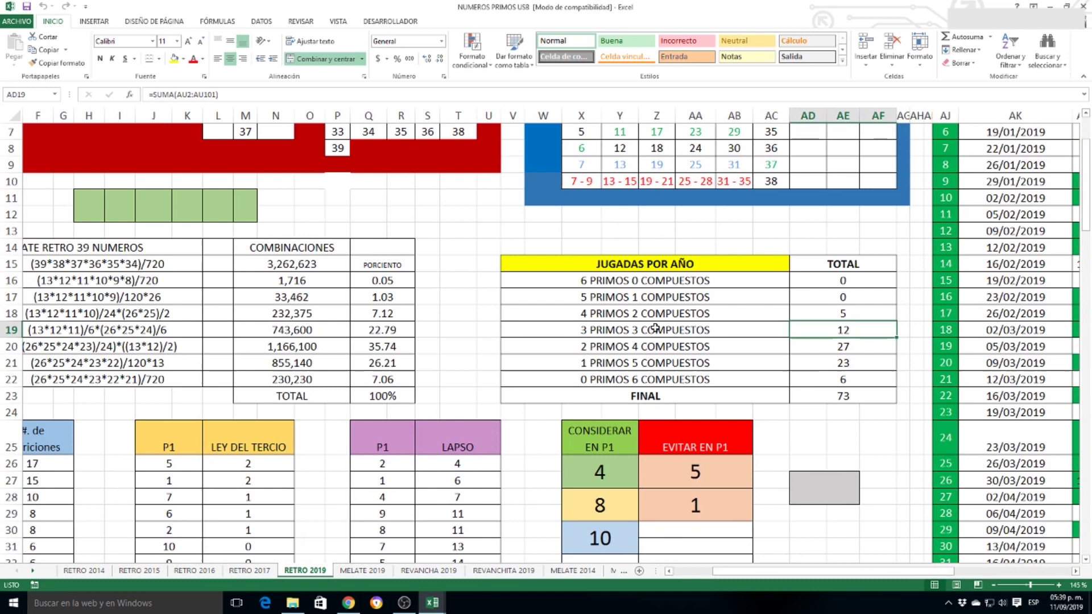
drag(815, 329, 393, 329)
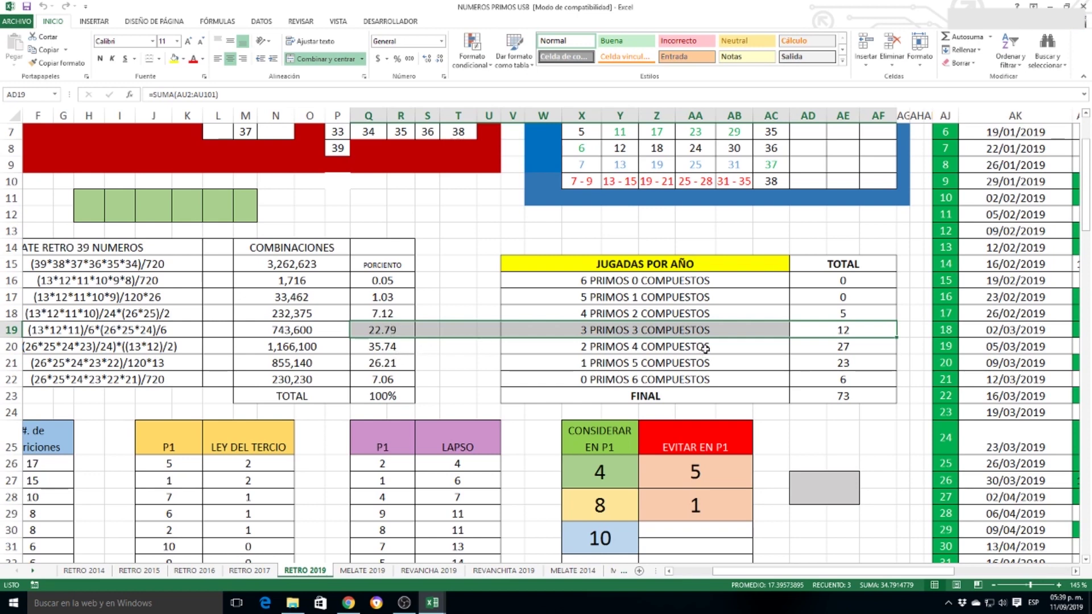
drag(386, 346, 867, 346)
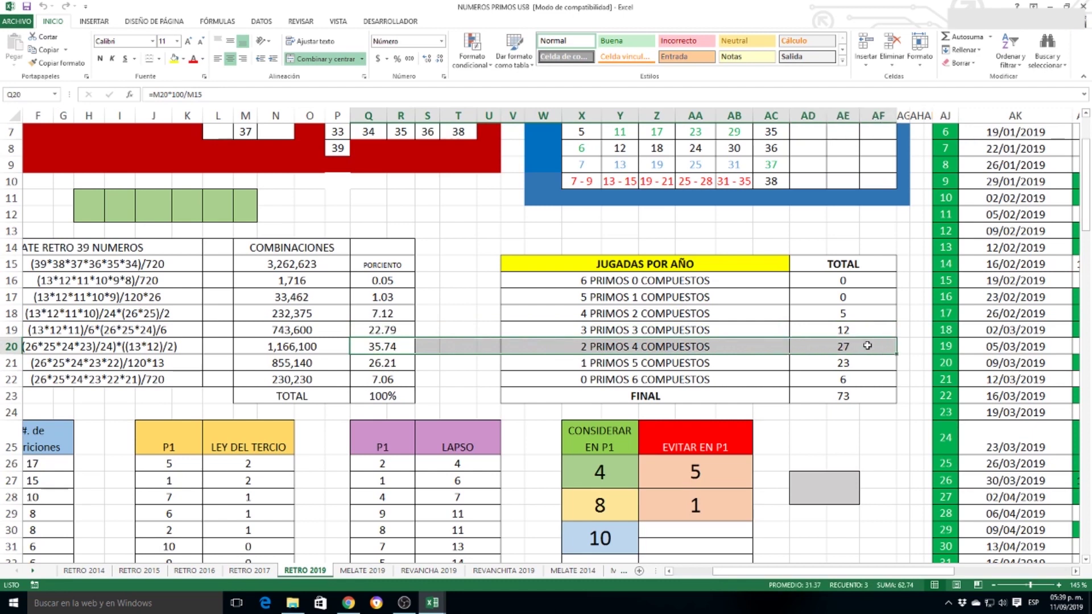
click(837, 346)
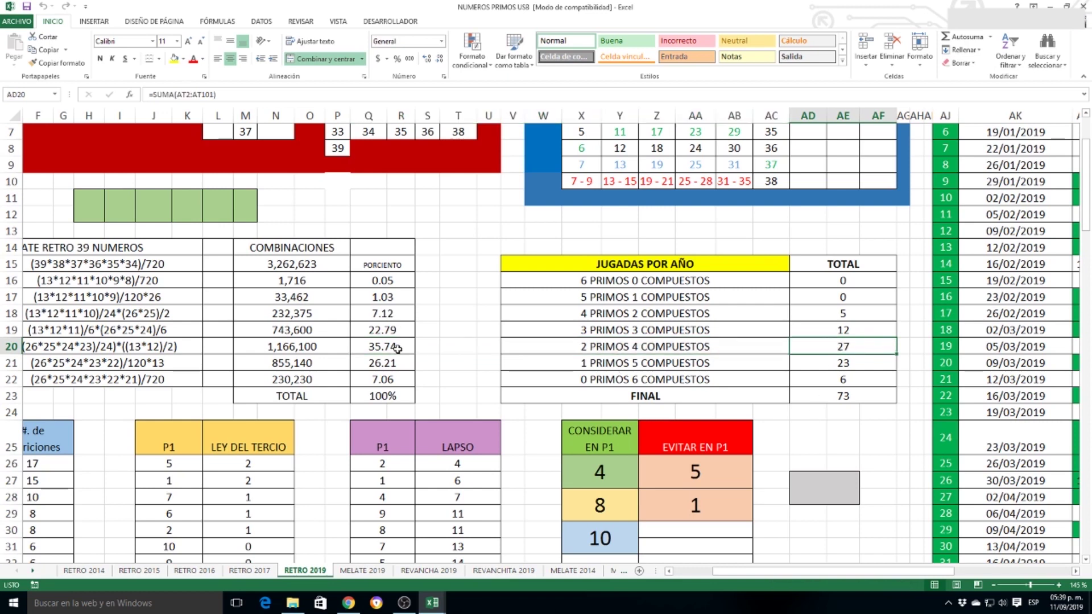
click(835, 332)
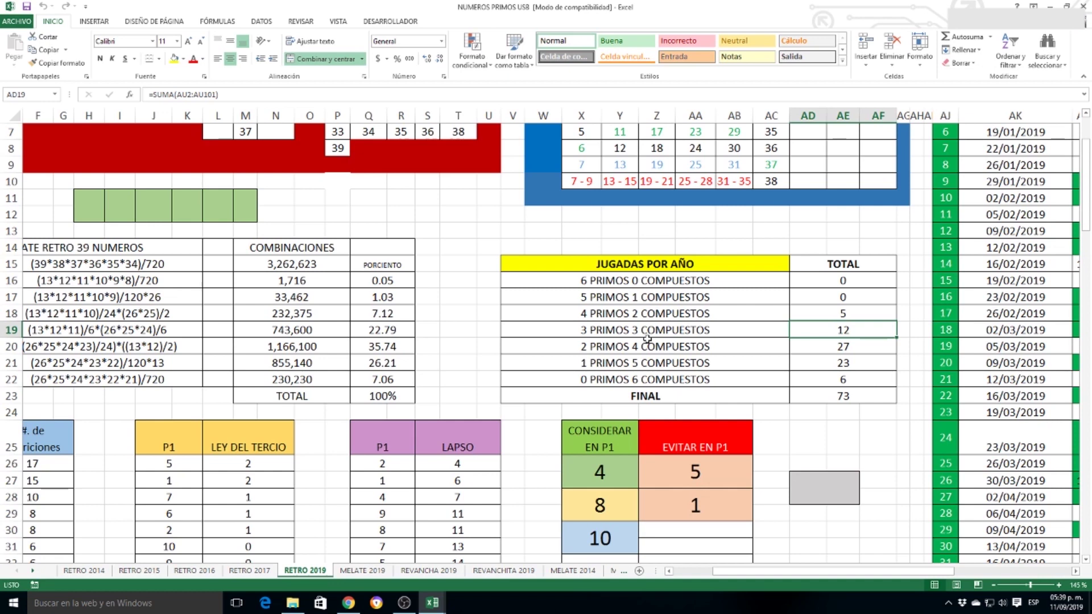
click(645, 332)
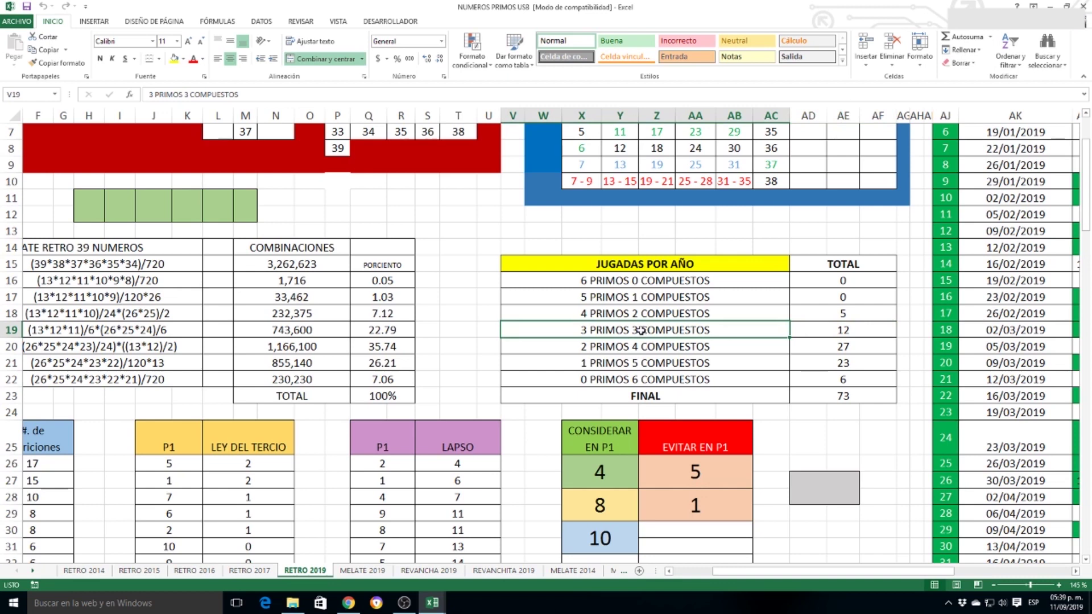
- Examine 4, 8 and 10 in the CONSIDERAR EN P1 list and the row for 10 in the P1 appearances table
scroll(641, 330, down, 4)
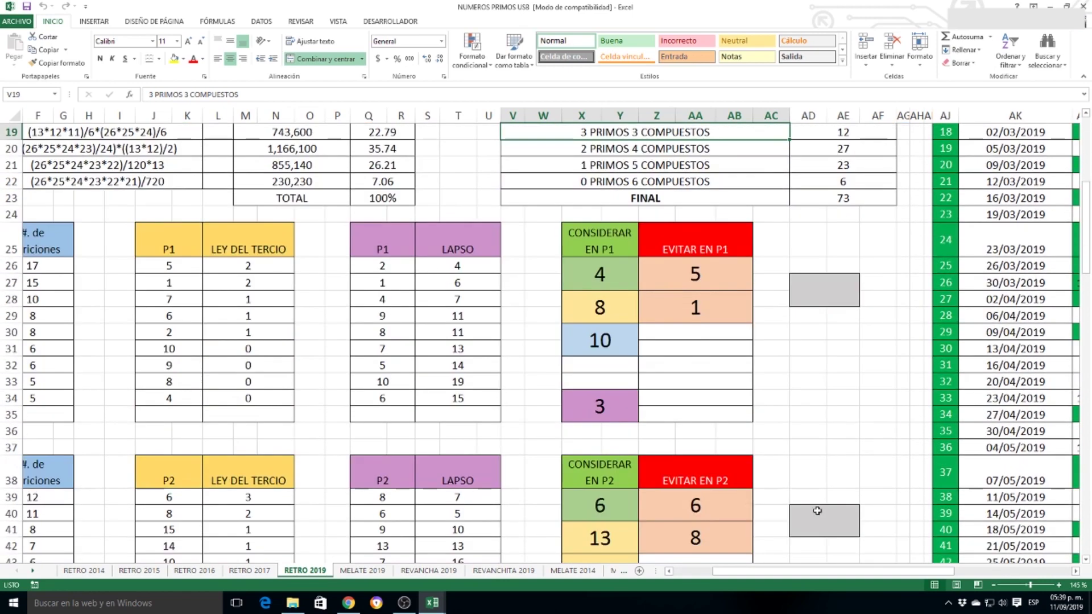
drag(840, 572, 740, 569)
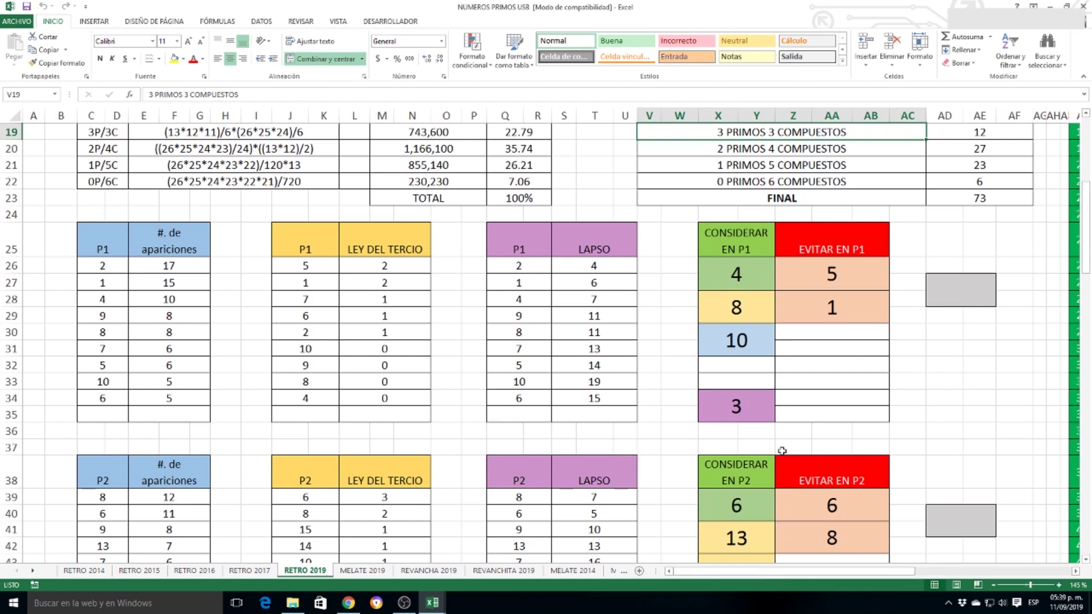
click(744, 280)
click(743, 302)
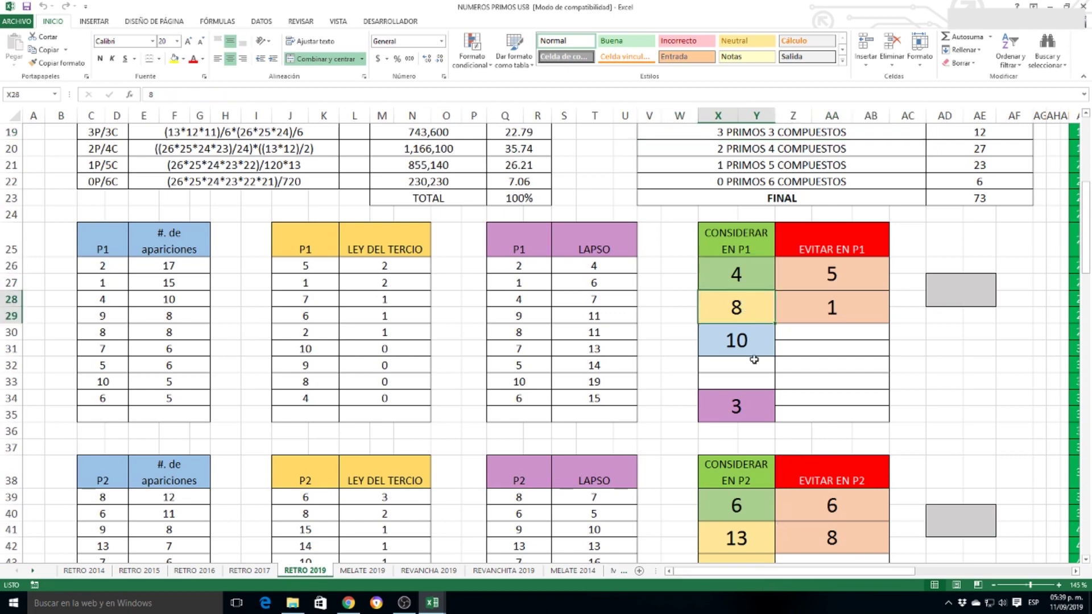
click(752, 348)
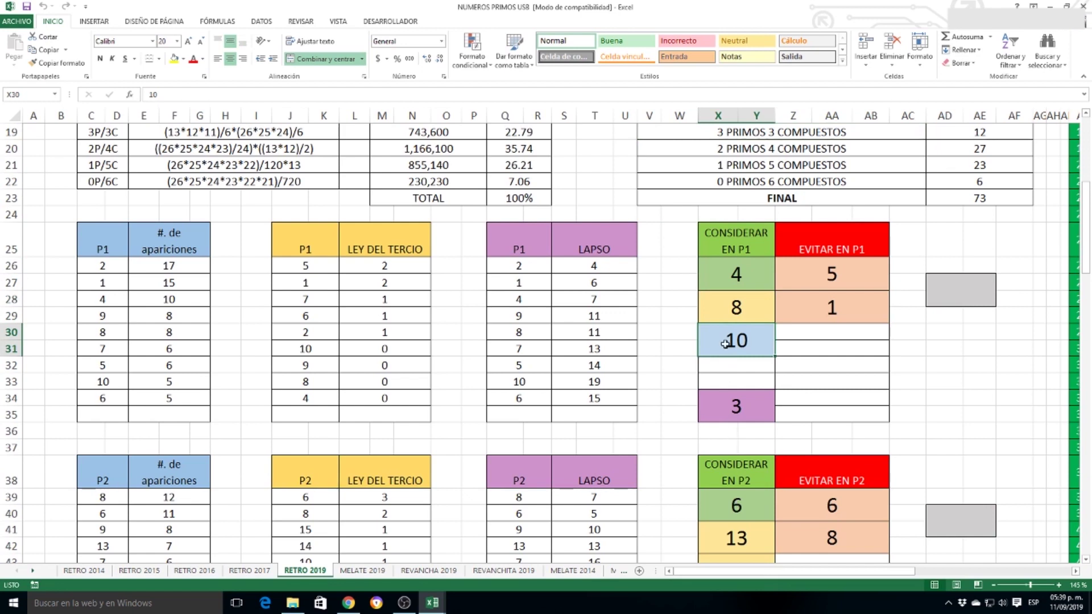
drag(101, 385, 145, 382)
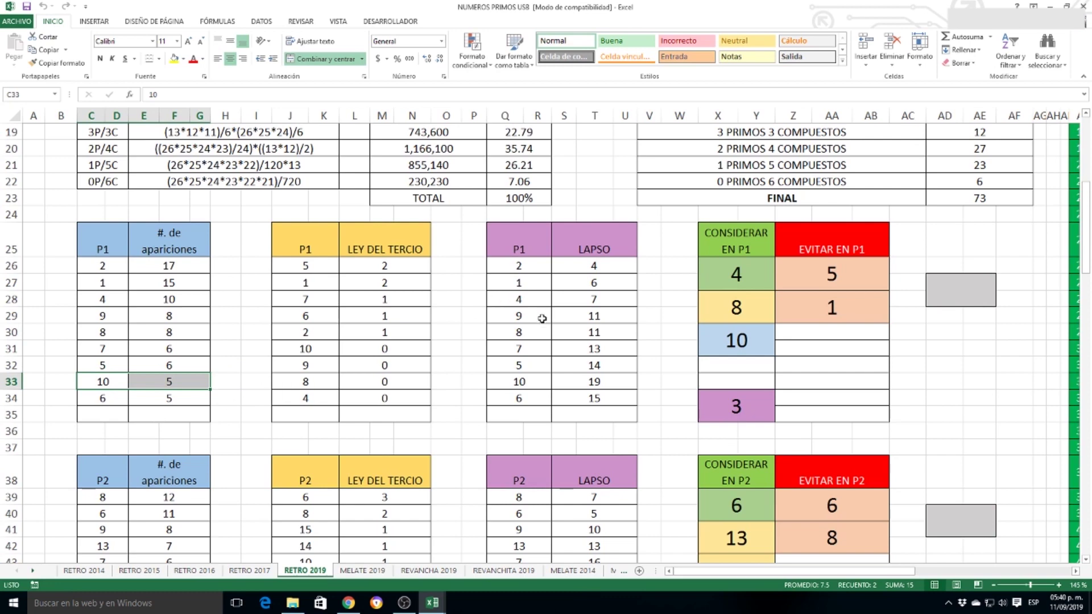
- Review the P1 candidates 4, 8, 10 and 3, then compare the EVITAR EN P1 numbers with the rows for 5 and 1 under LEY DEL TERCIO
drag(740, 279, 740, 347)
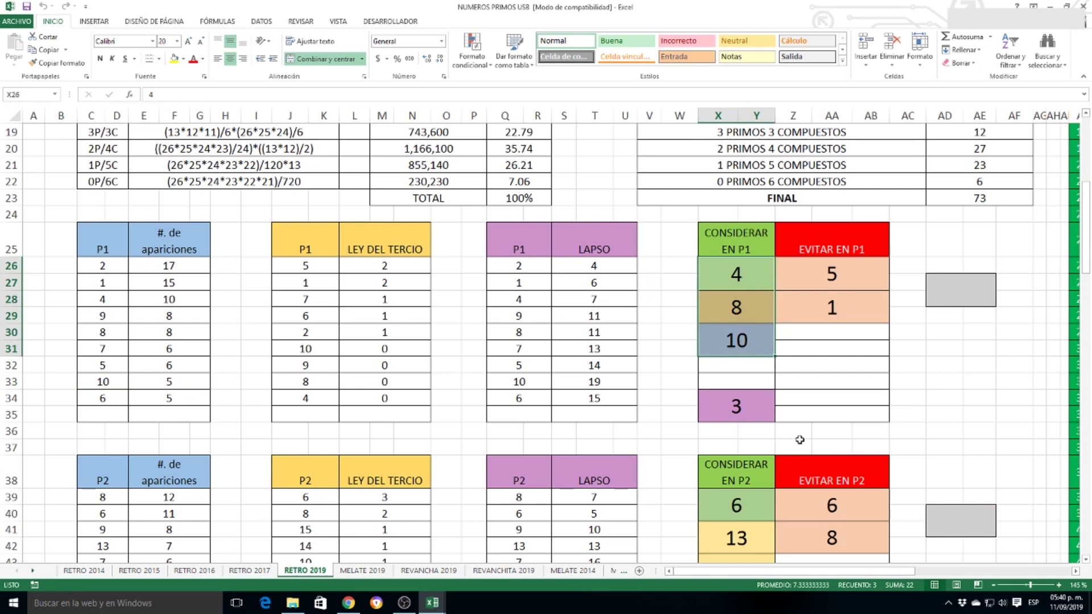
click(752, 404)
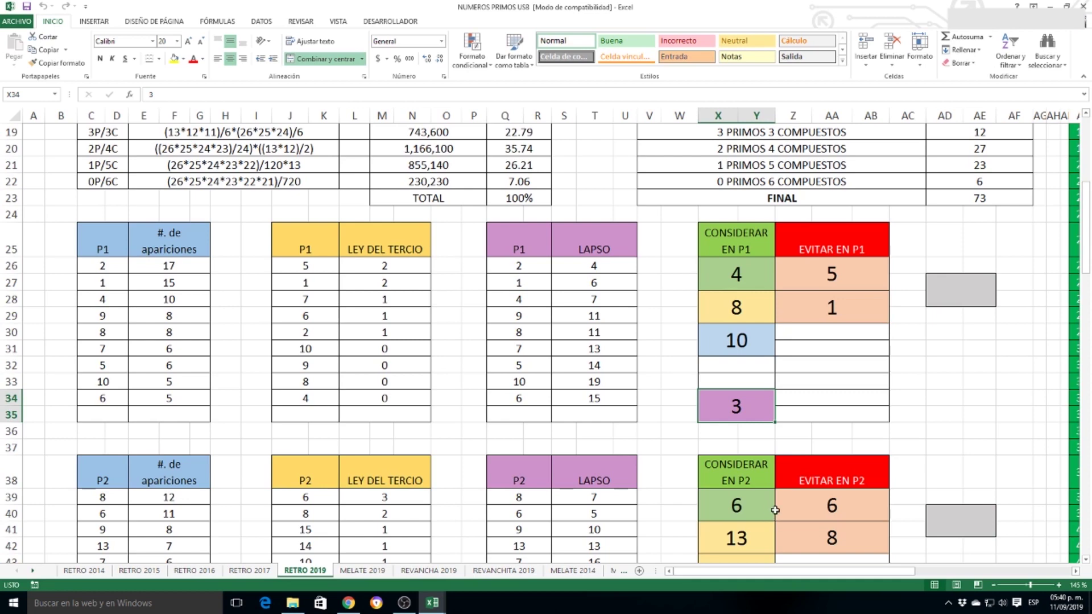
click(848, 278)
drag(327, 268, 387, 284)
- Compare 6 in the CONSIDERAR EN P2 list with its row in the P2 appearances table
scroll(723, 385, down, 4)
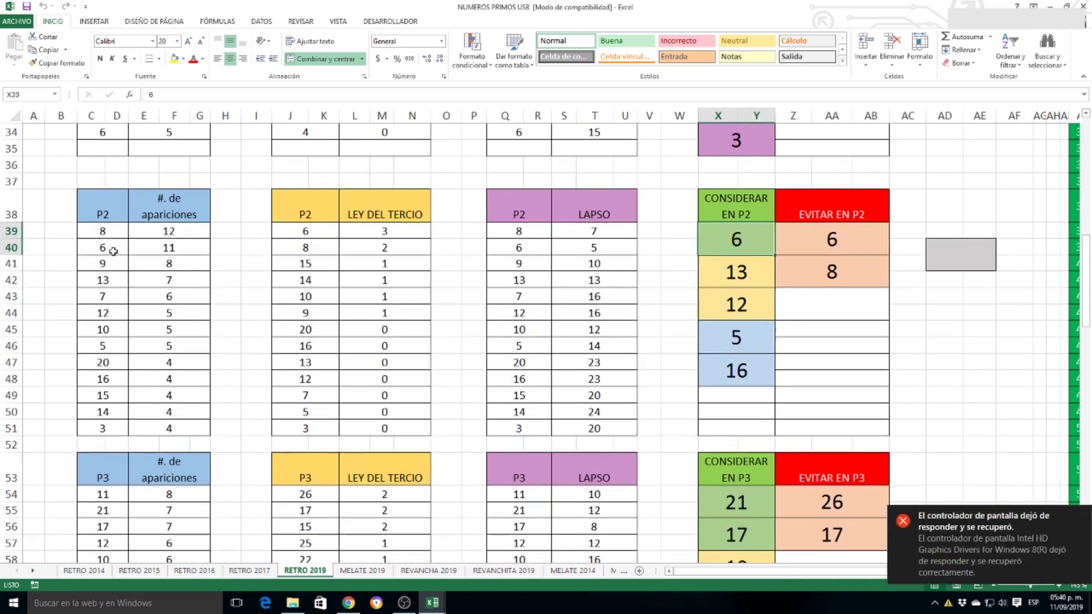
drag(114, 254, 159, 251)
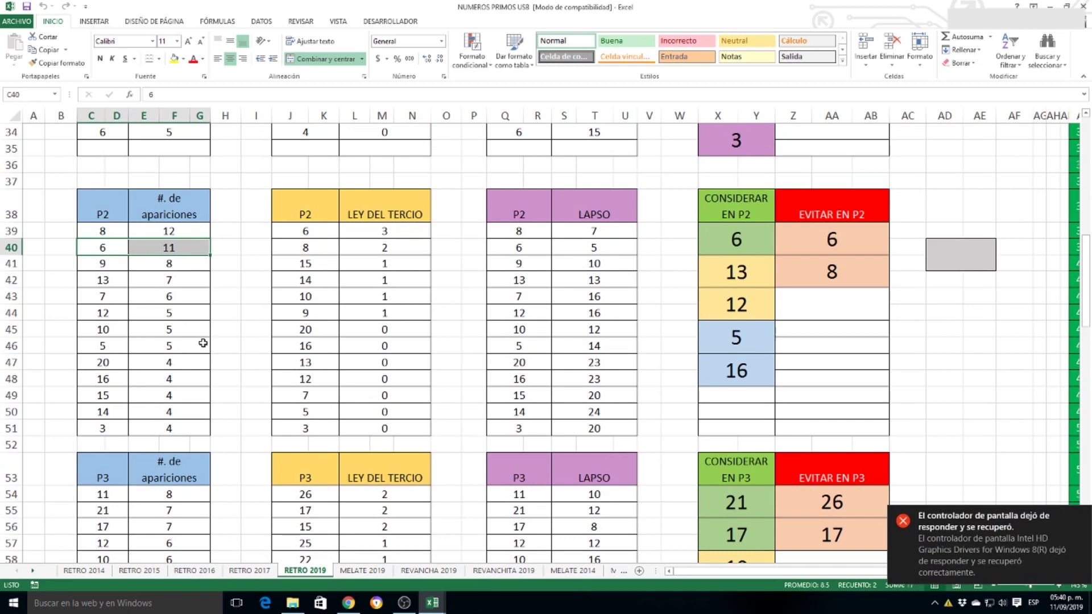
click(737, 241)
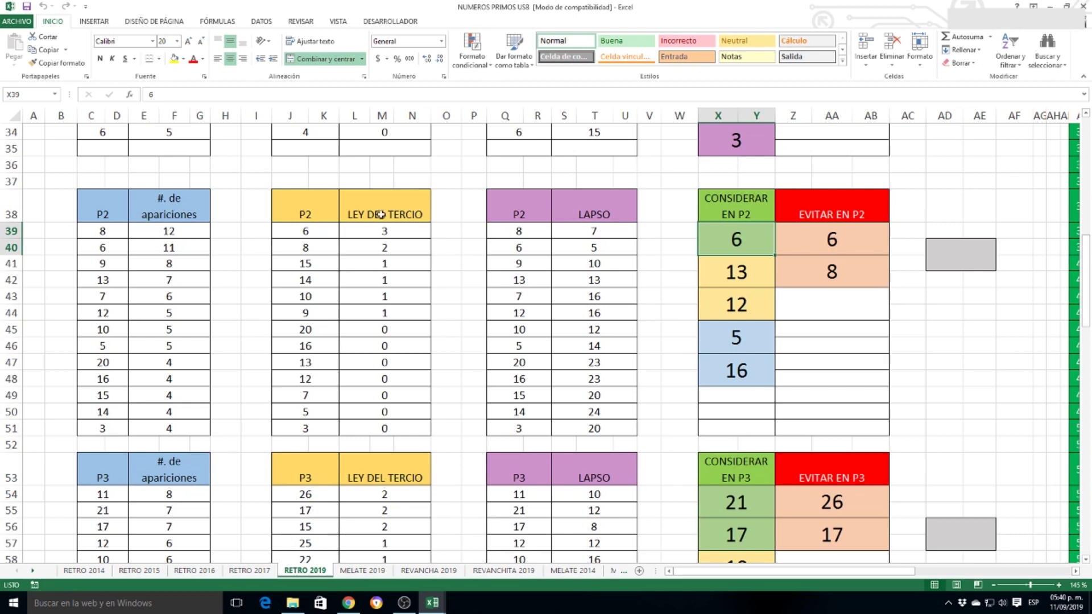
drag(110, 250, 158, 246)
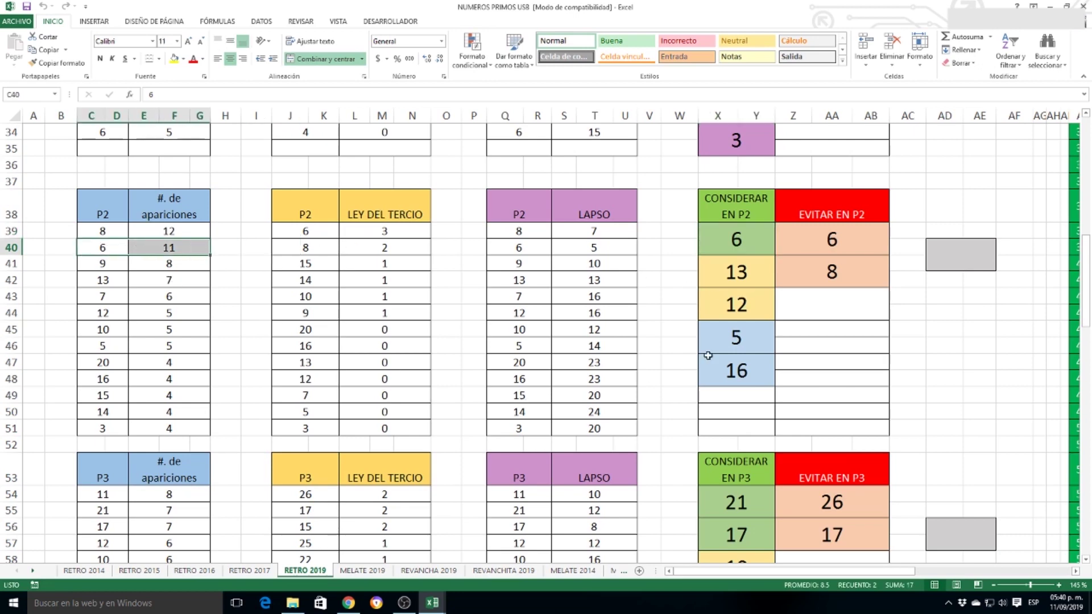
- Review the P2 candidates 13, 12, 5 and 16, then check the EVITAR EN P2 numbers 6 and 8 against LEY DEL TERCIO
click(735, 272)
click(738, 301)
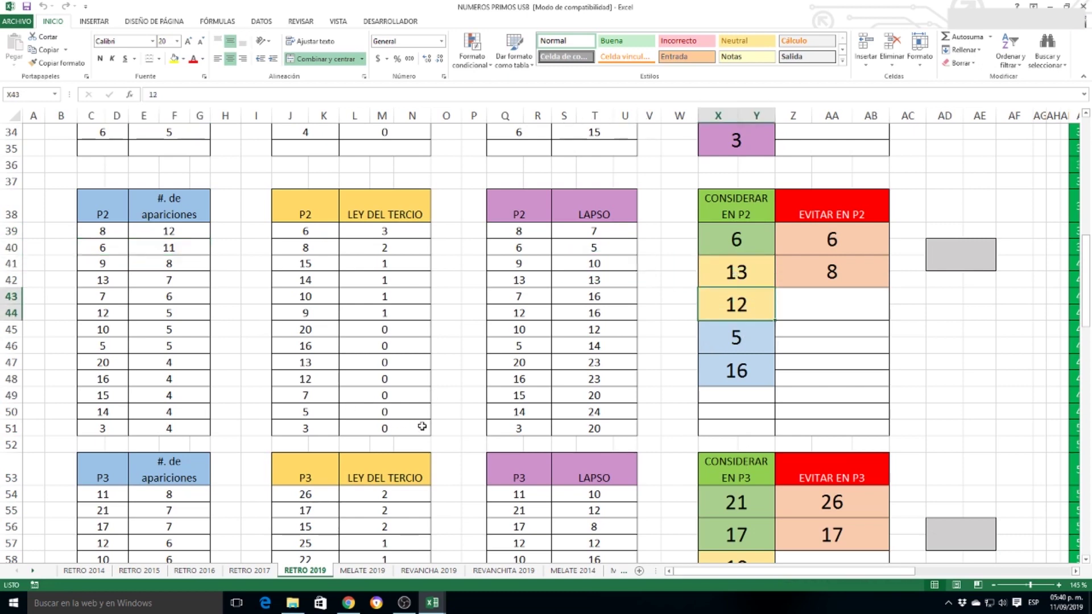
click(731, 348)
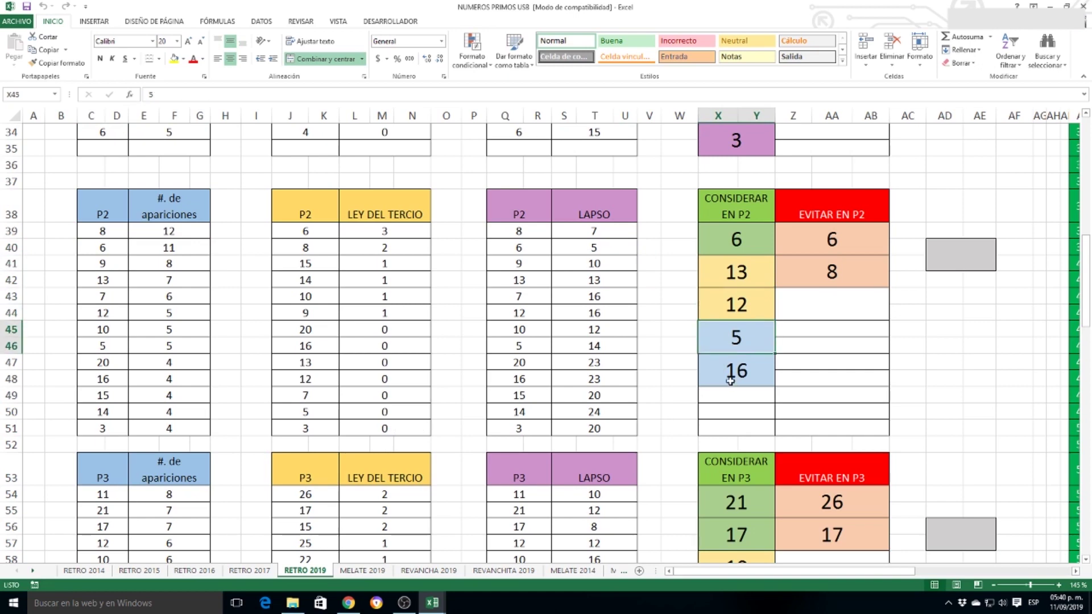
click(731, 378)
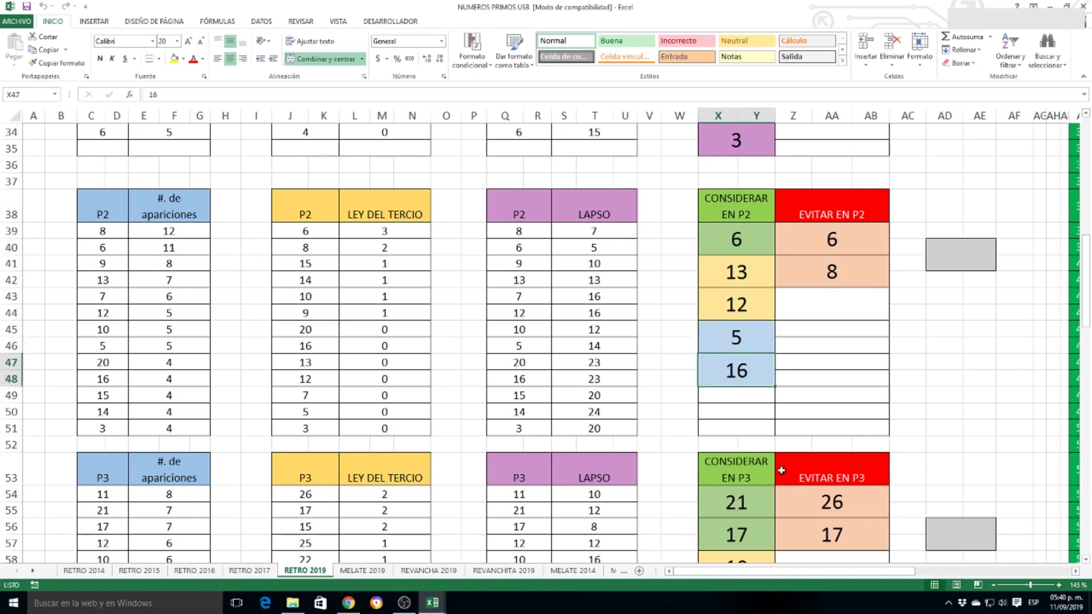
drag(322, 231, 415, 231)
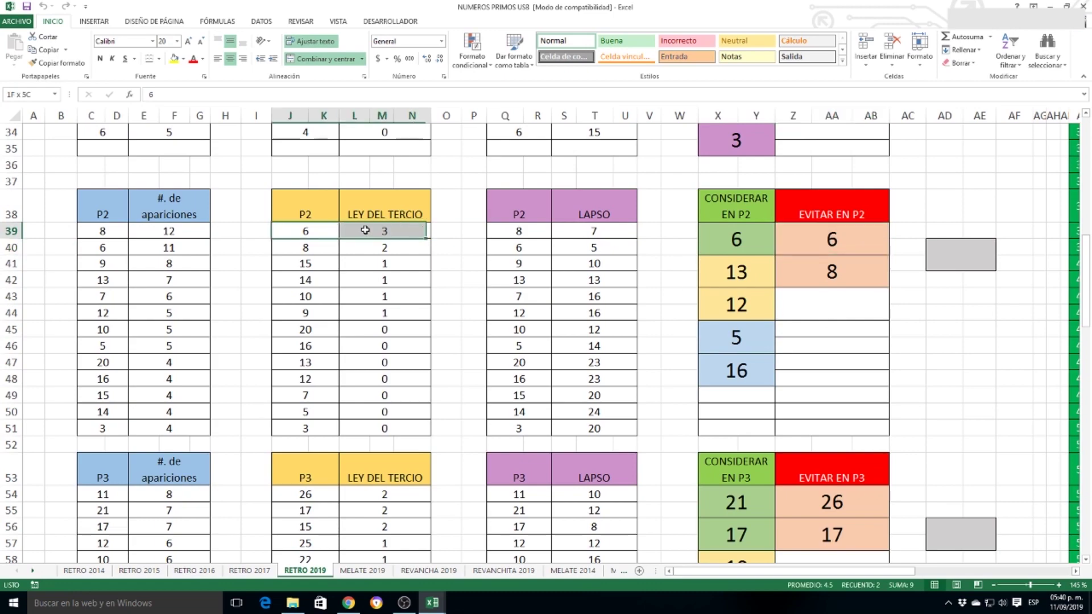
click(833, 279)
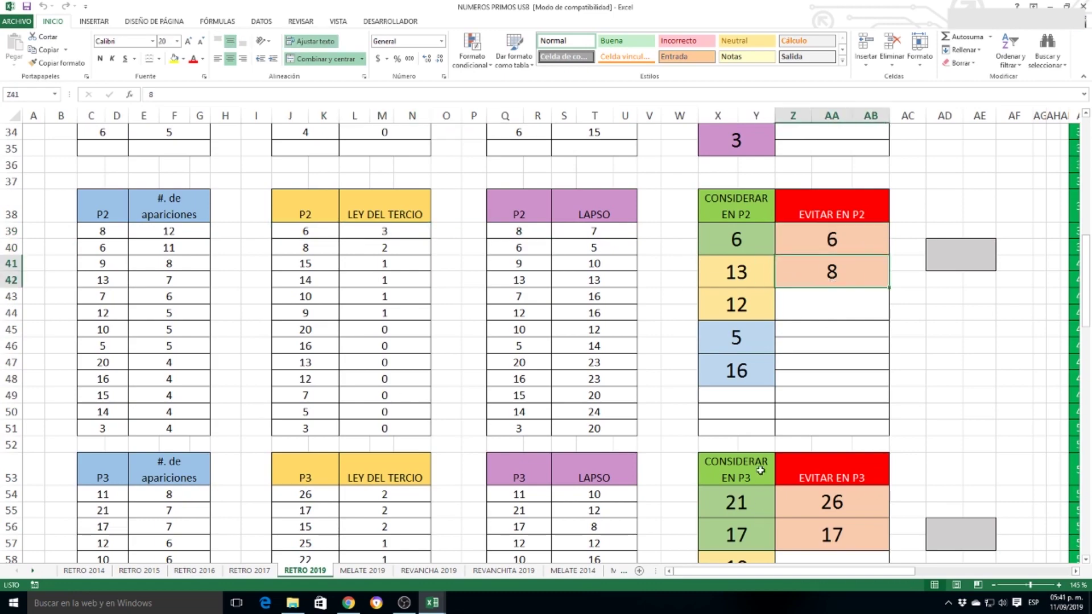
- Compare the P3 candidates 21, 17 and 10 with their rows in the P3 appearances table
scroll(749, 389, down, 1)
scroll(750, 389, down, 2)
scroll(749, 390, down, 2)
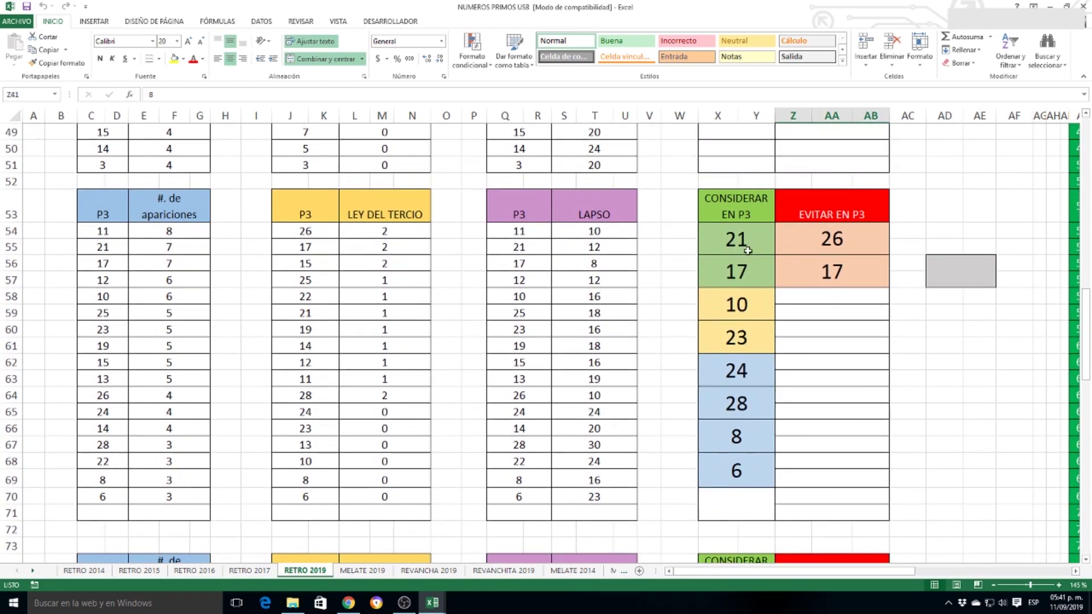
drag(744, 255, 739, 272)
drag(102, 246, 165, 264)
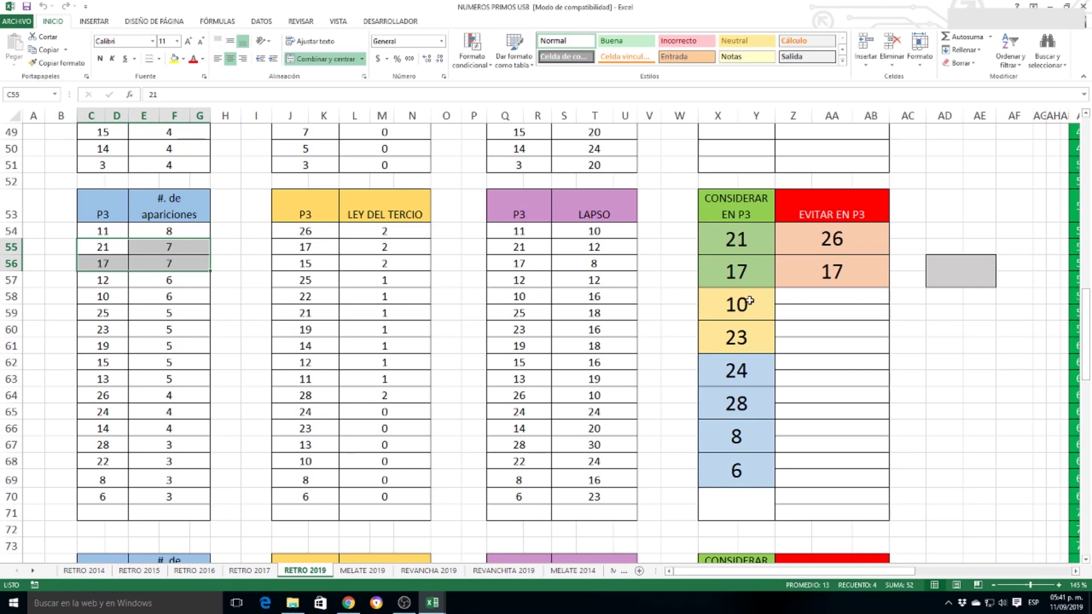
click(724, 319)
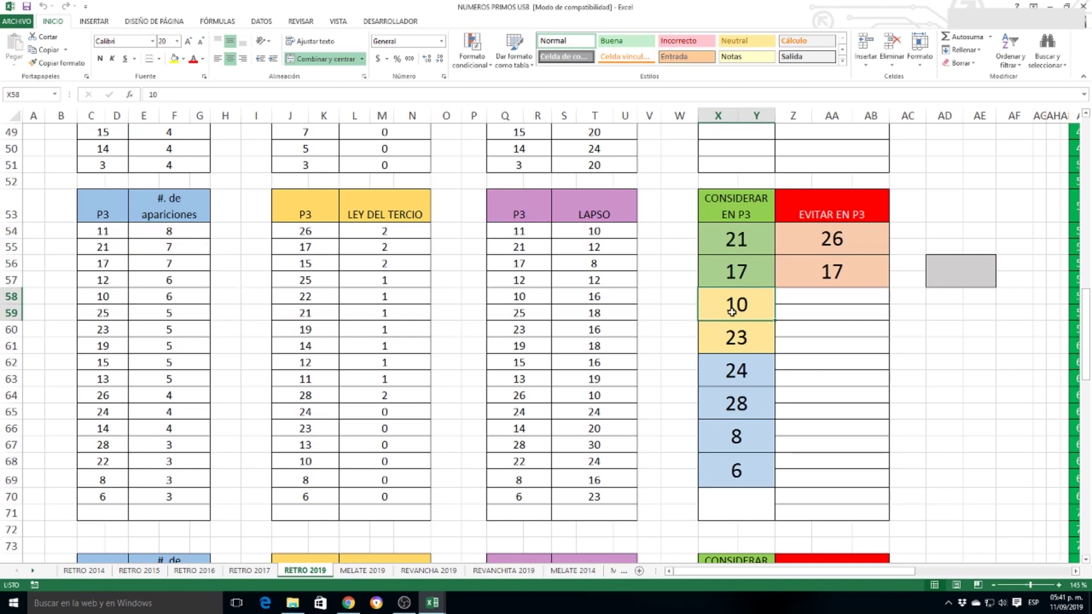
drag(105, 295, 152, 299)
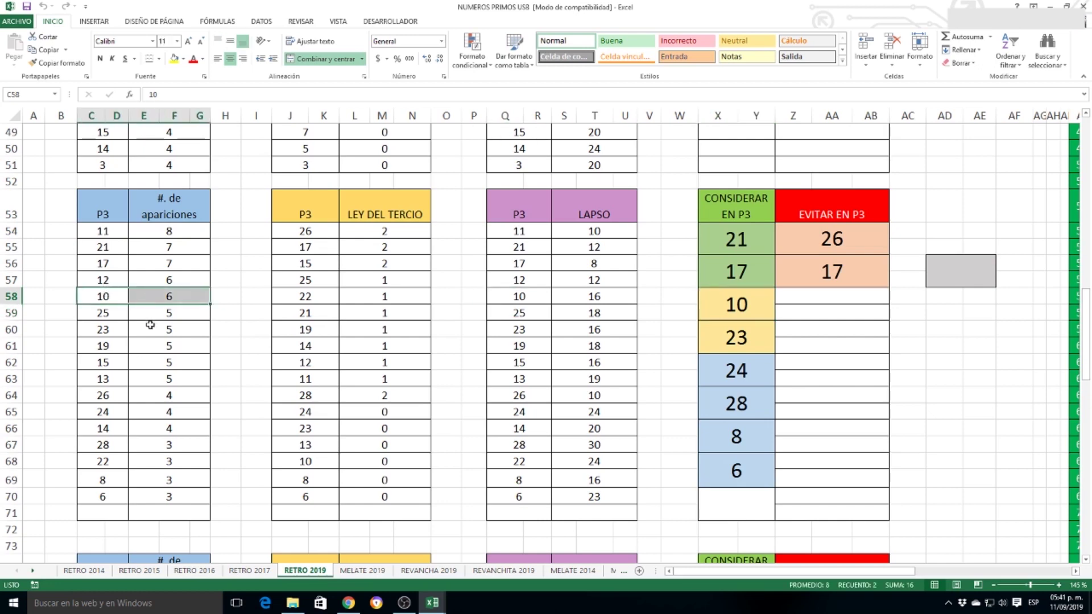
- Review 10, 23, 24, 28, 8 and 6 in the CONSIDERAR EN P3 list
click(706, 316)
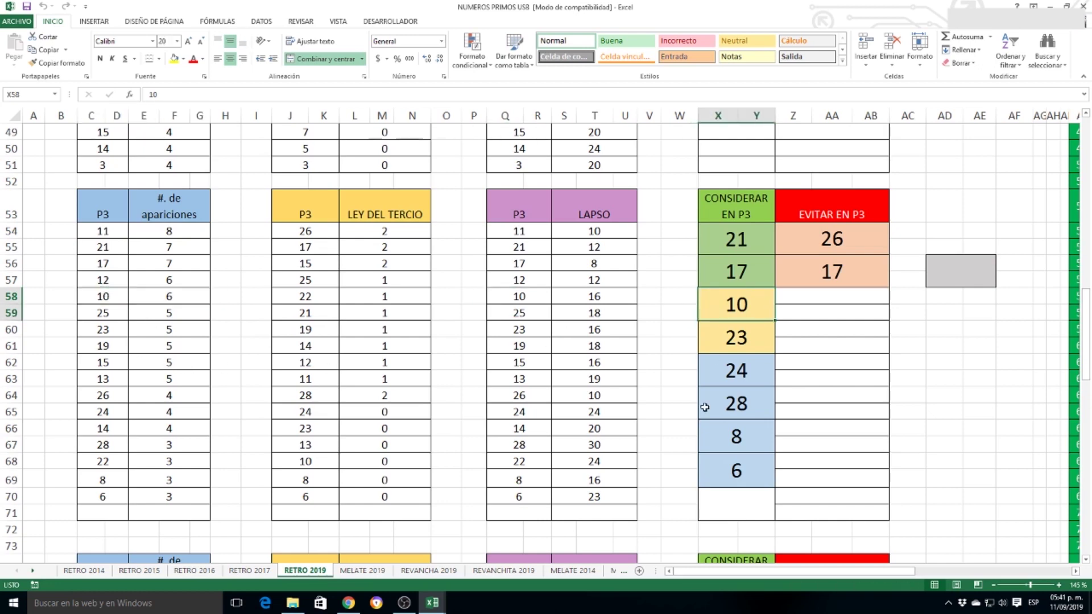
click(742, 344)
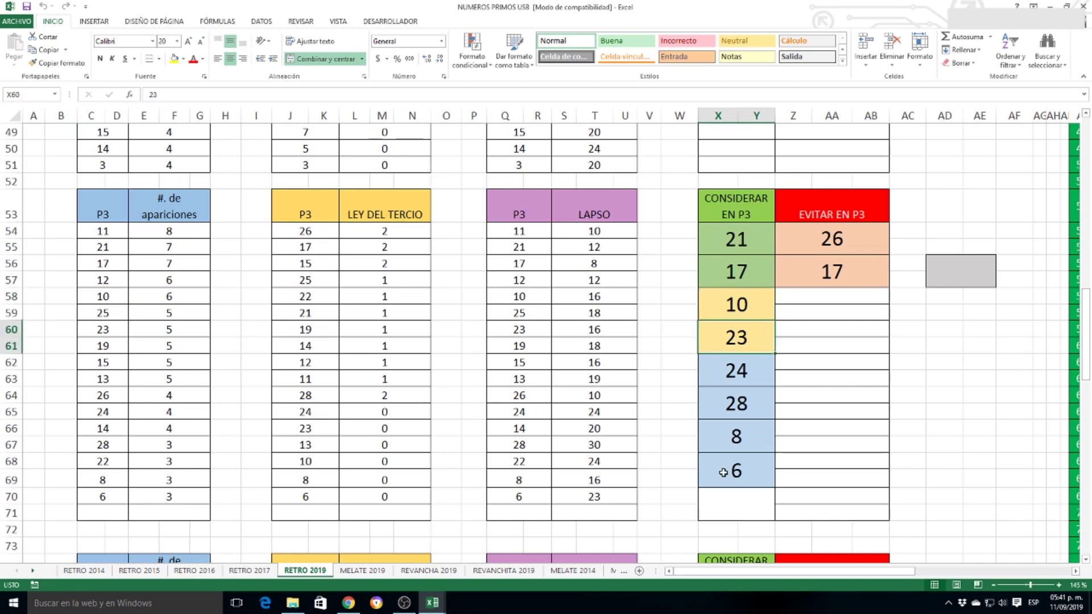
click(724, 374)
click(729, 398)
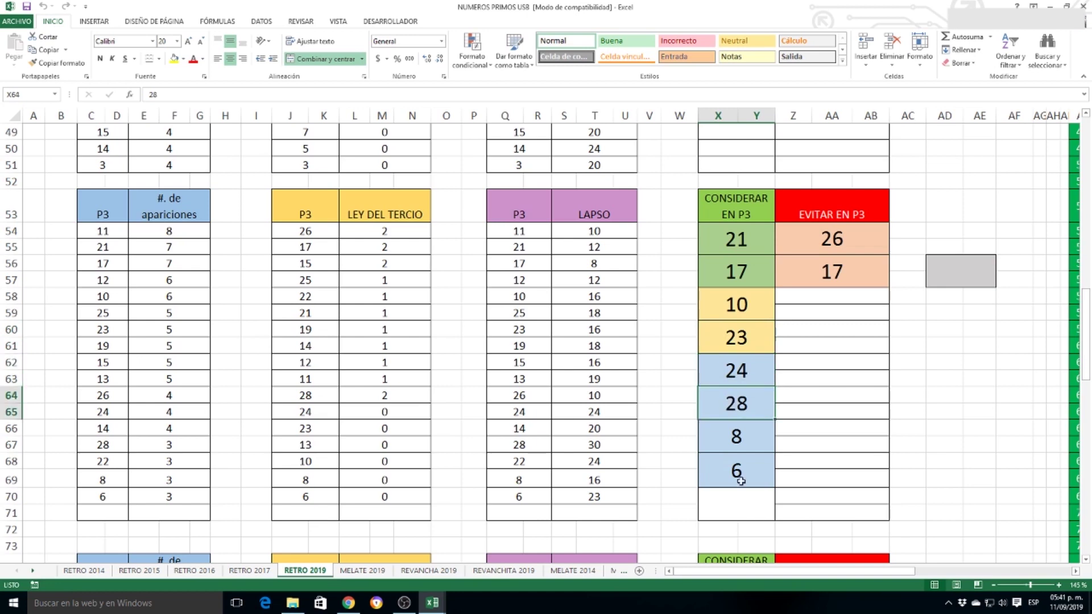
click(736, 438)
click(740, 468)
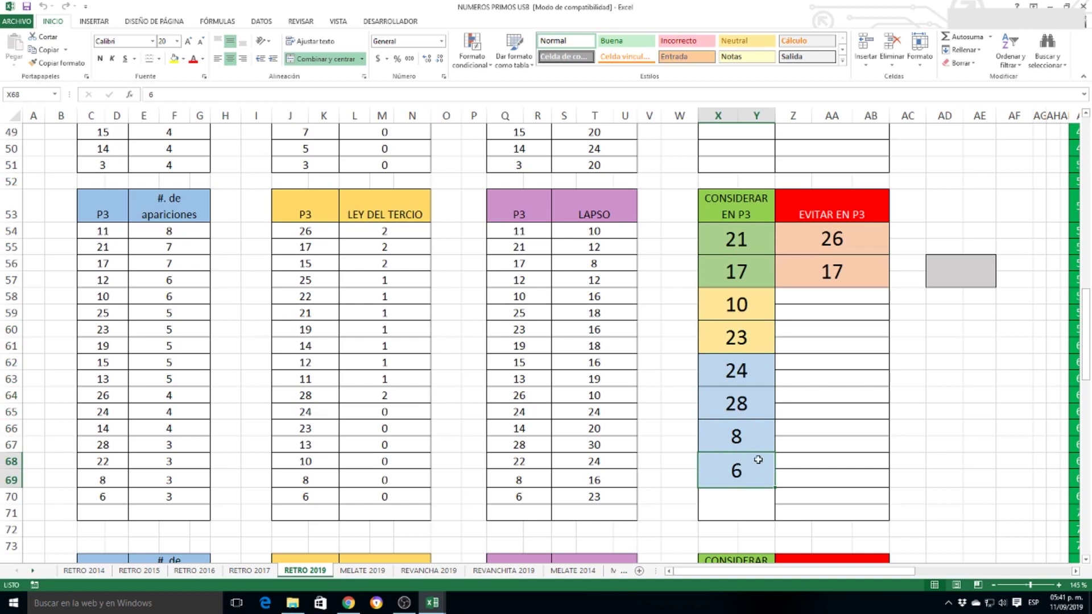
- Compare the EVITAR EN P3 numbers 26 and 17 with their rows in the P3 LEY DEL TERCIO table
click(851, 246)
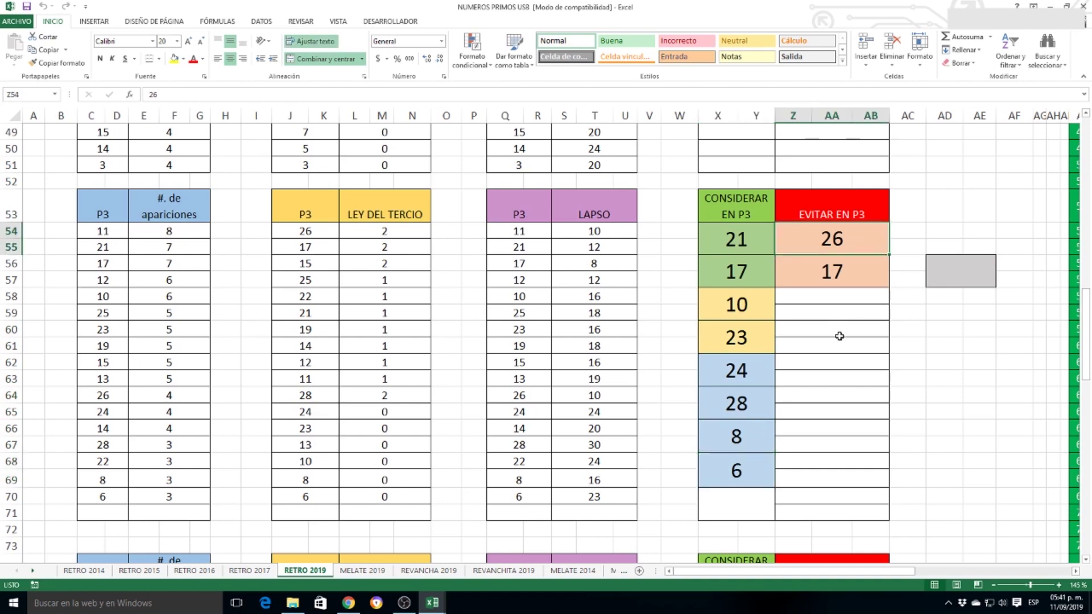
click(835, 274)
drag(326, 231, 366, 245)
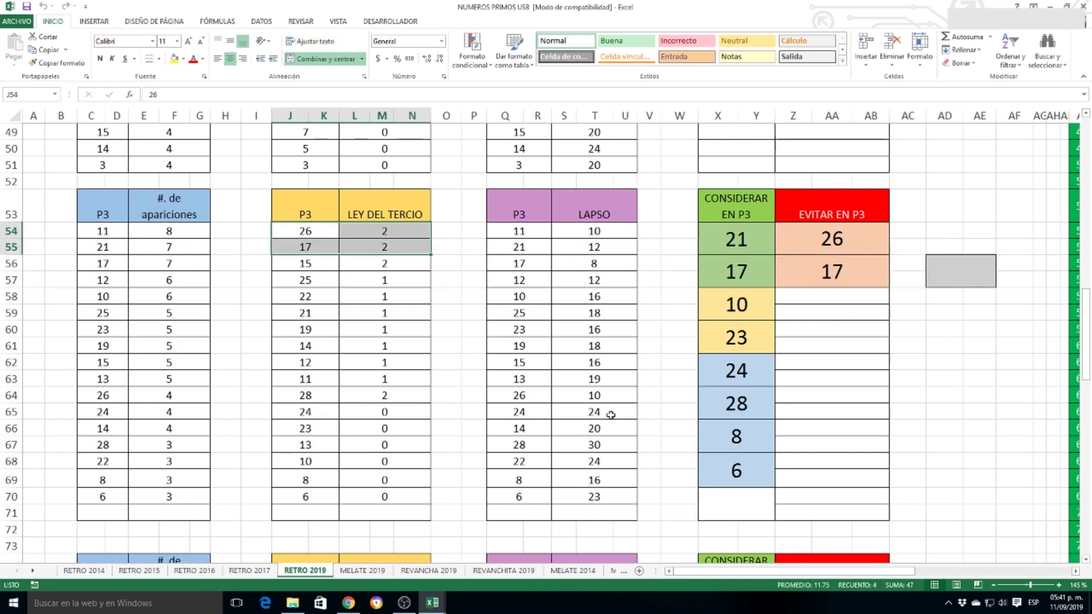
- Compare 22 in the CONSIDERAR EN P4 list with its row in the P4 appearances table
scroll(795, 366, down, 4)
scroll(795, 366, down, 1)
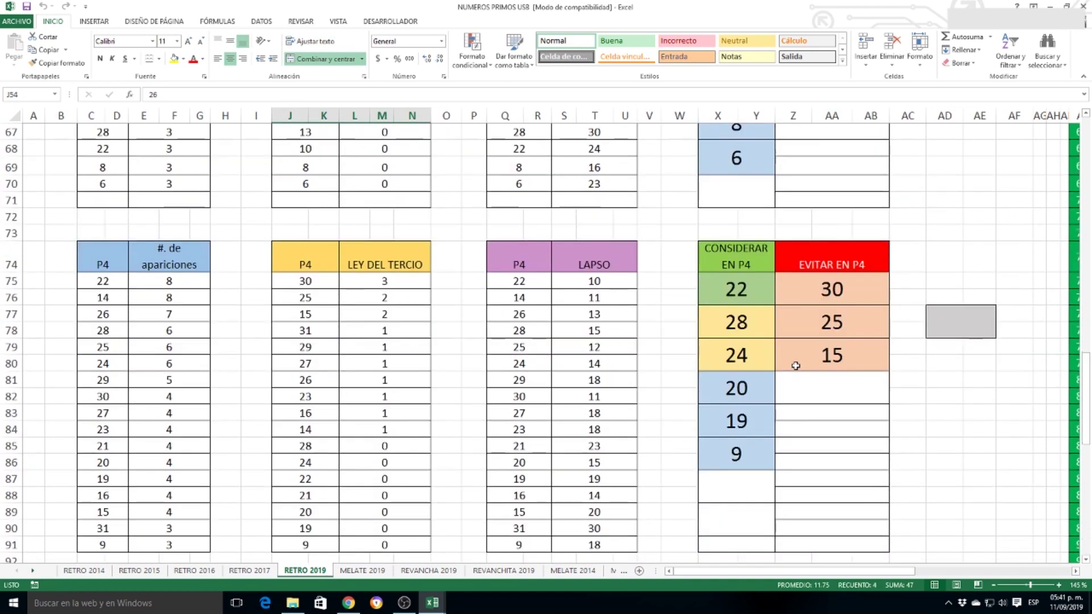
scroll(796, 366, down, 3)
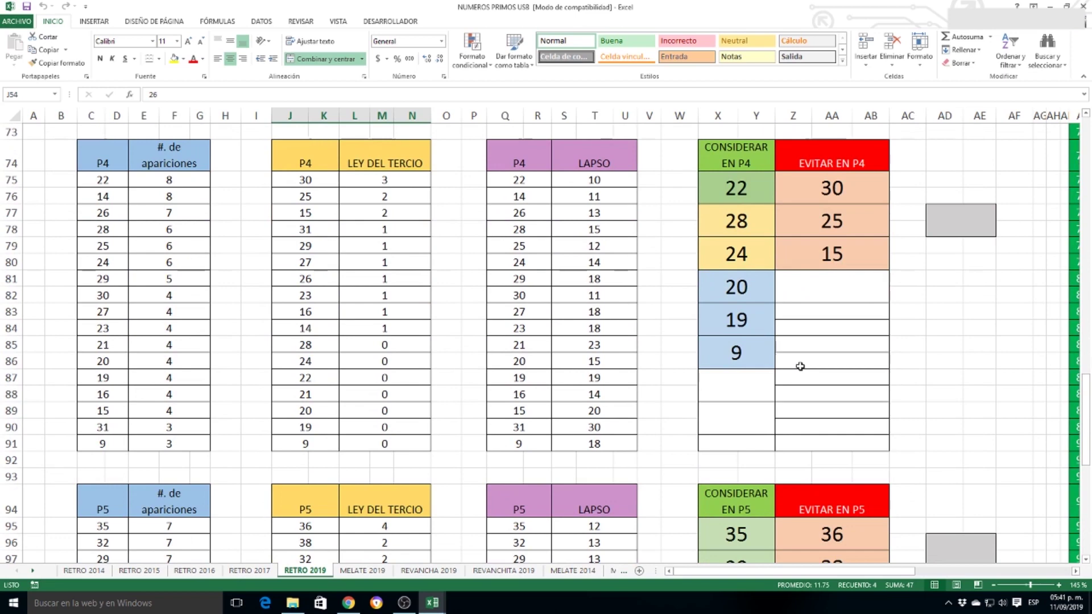
click(769, 196)
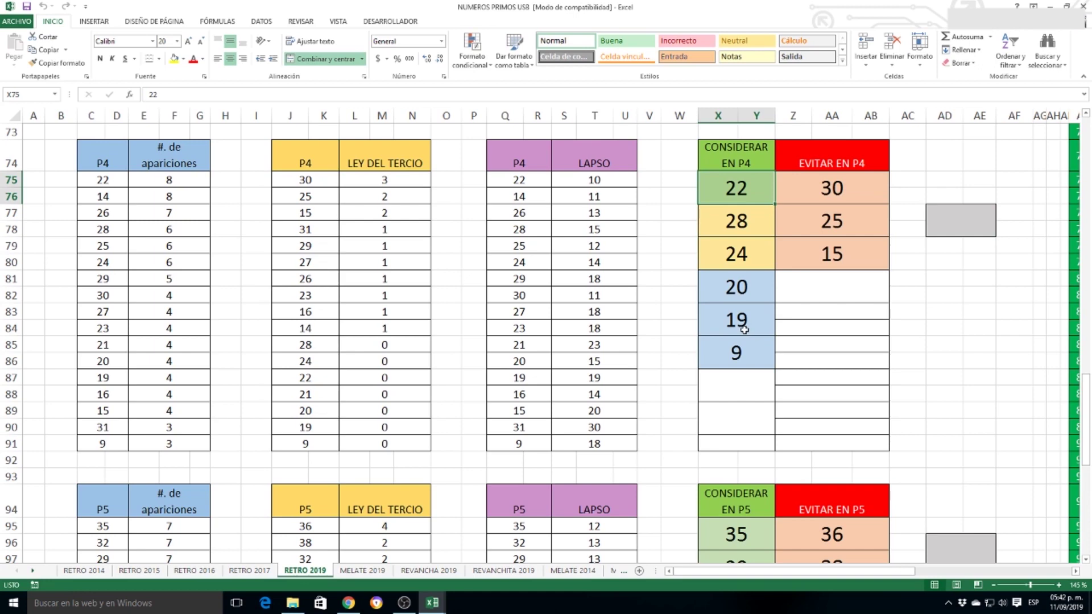
drag(121, 180, 153, 179)
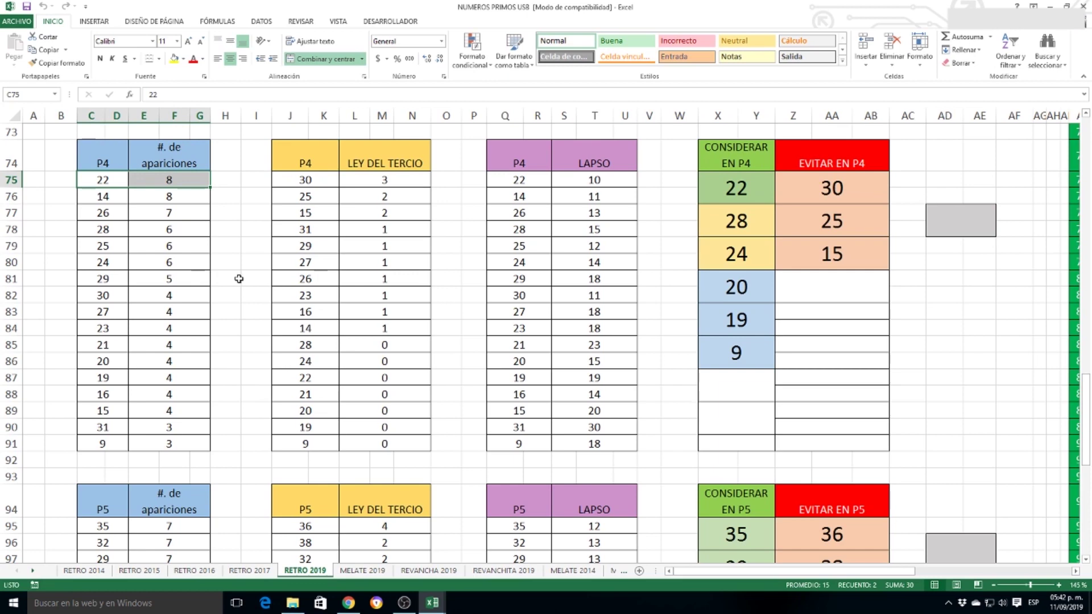
- Review the remaining P4 candidates 28, 24, 20, 19 and 9 in the CONSIDERAR EN P4 list
click(738, 224)
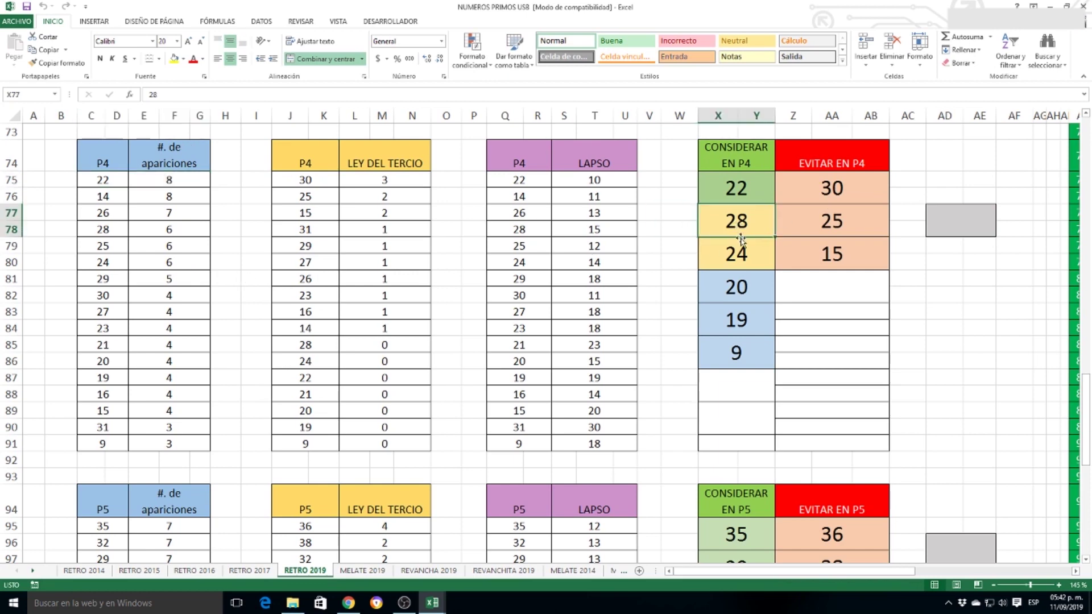
click(739, 255)
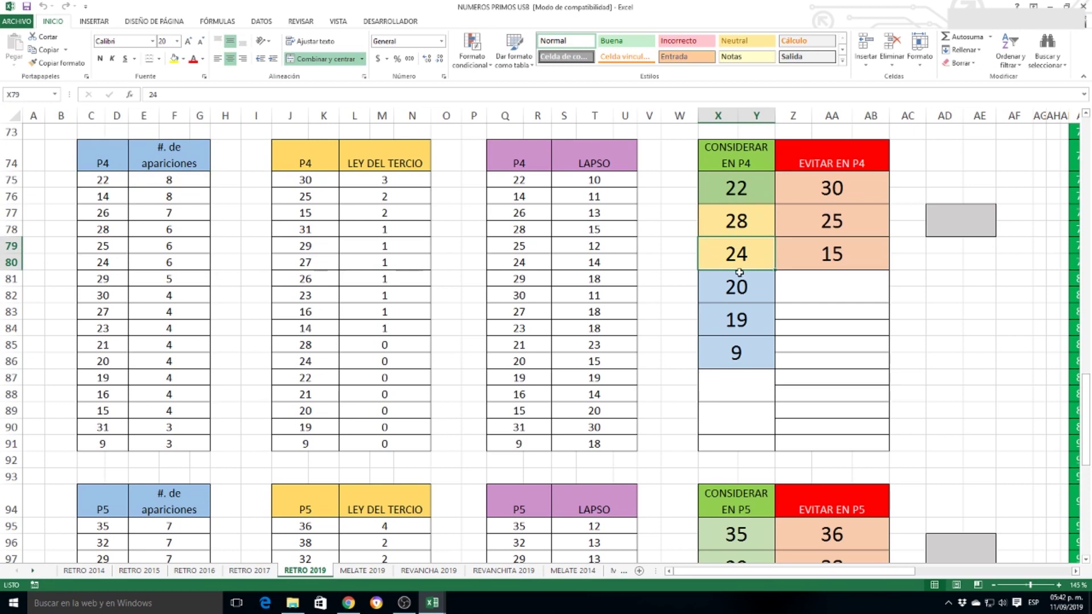
click(734, 293)
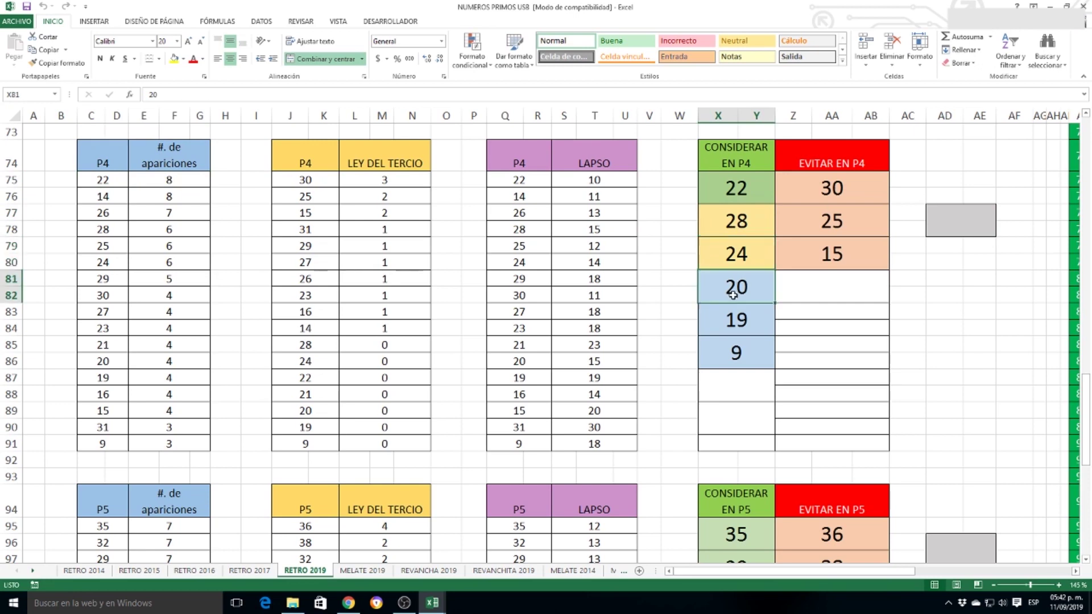
click(741, 320)
click(746, 356)
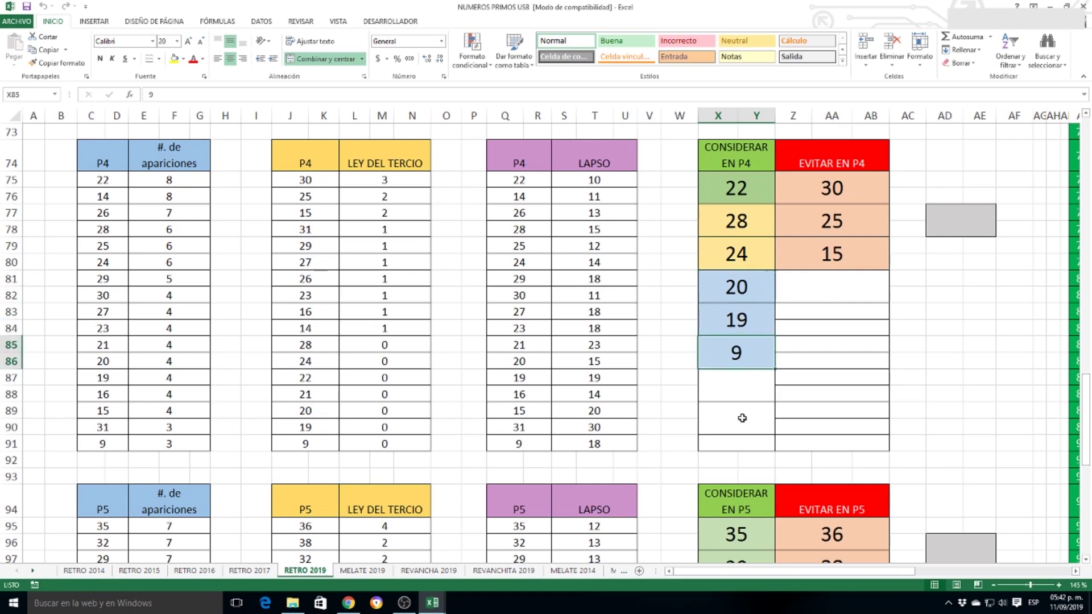
- Compare the EVITAR EN P4 numbers 30, 25 and 15 with their rows in the P4 LEY DEL TERCIO table
click(846, 193)
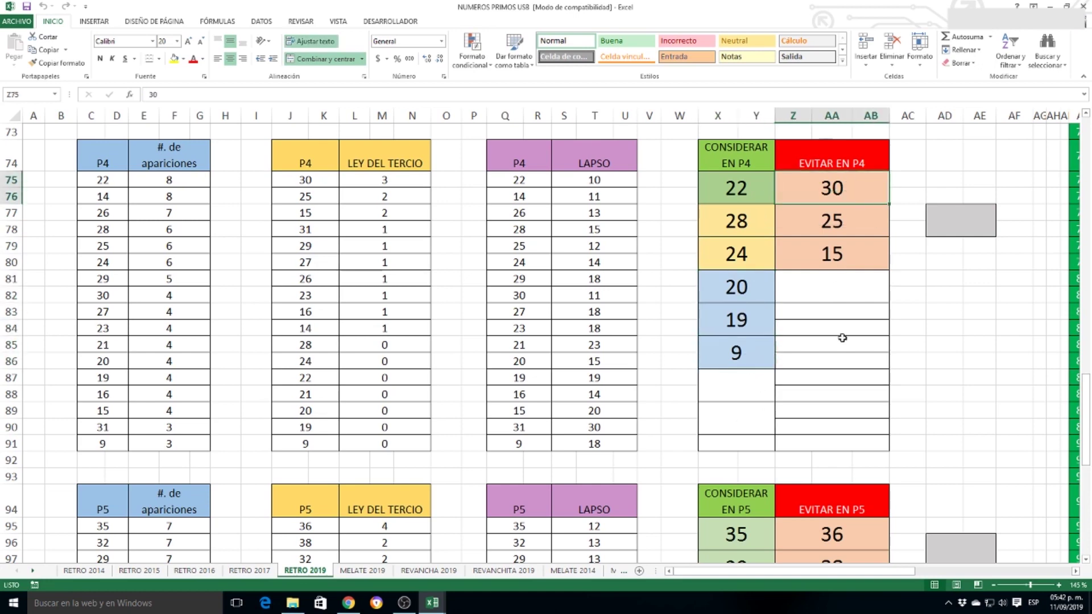
click(834, 222)
click(819, 253)
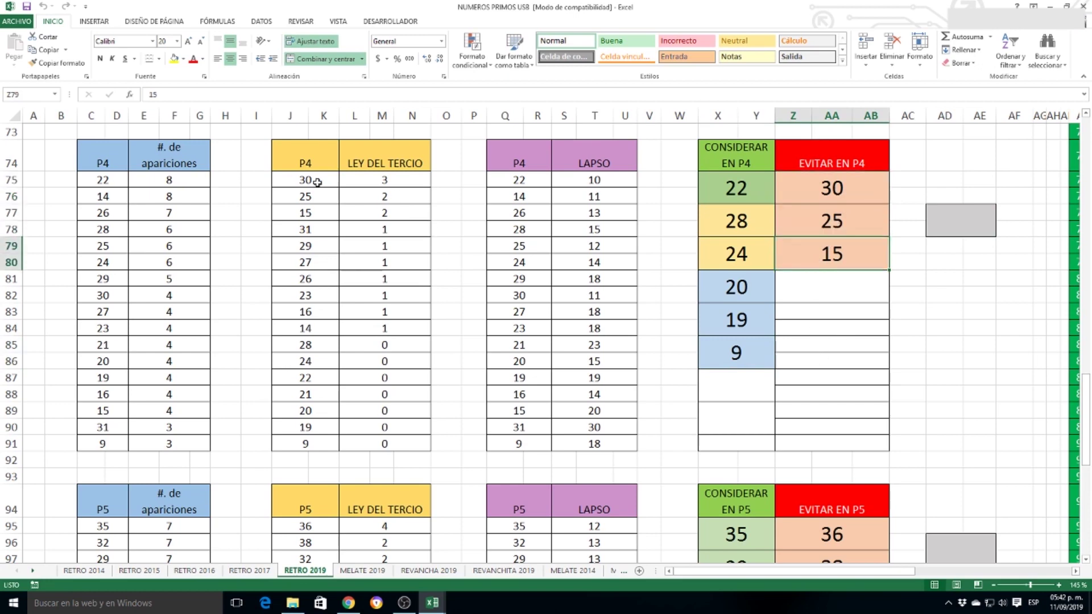
drag(317, 182, 433, 221)
- Compare the P5 candidates 35, 29 and 24 with the rows for 35, 32, 29 and 24 in the P5 appearances table
scroll(775, 268, down, 3)
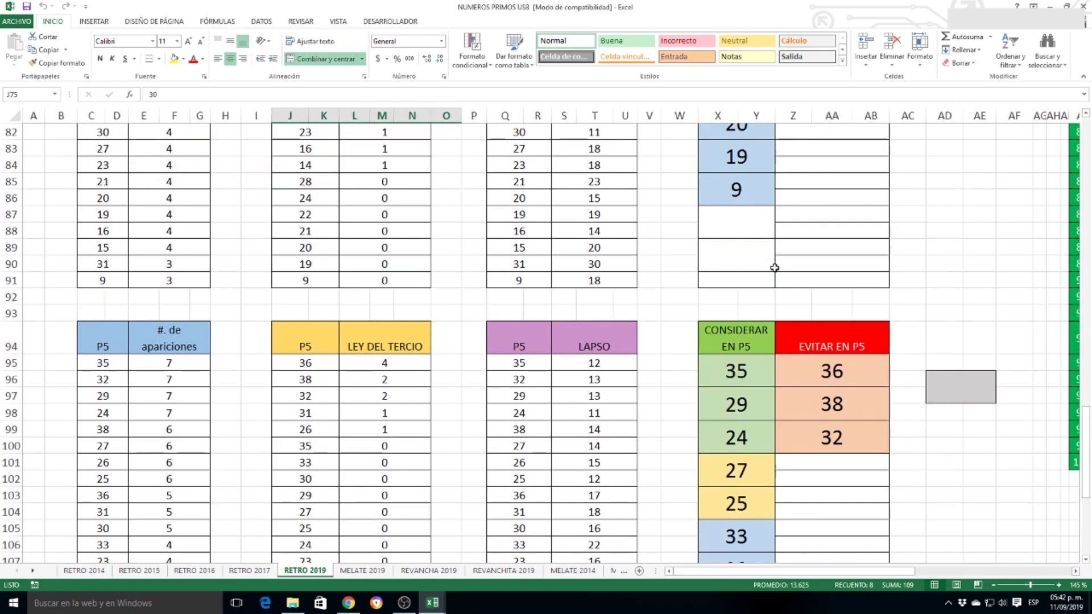
click(773, 265)
scroll(774, 268, down, 2)
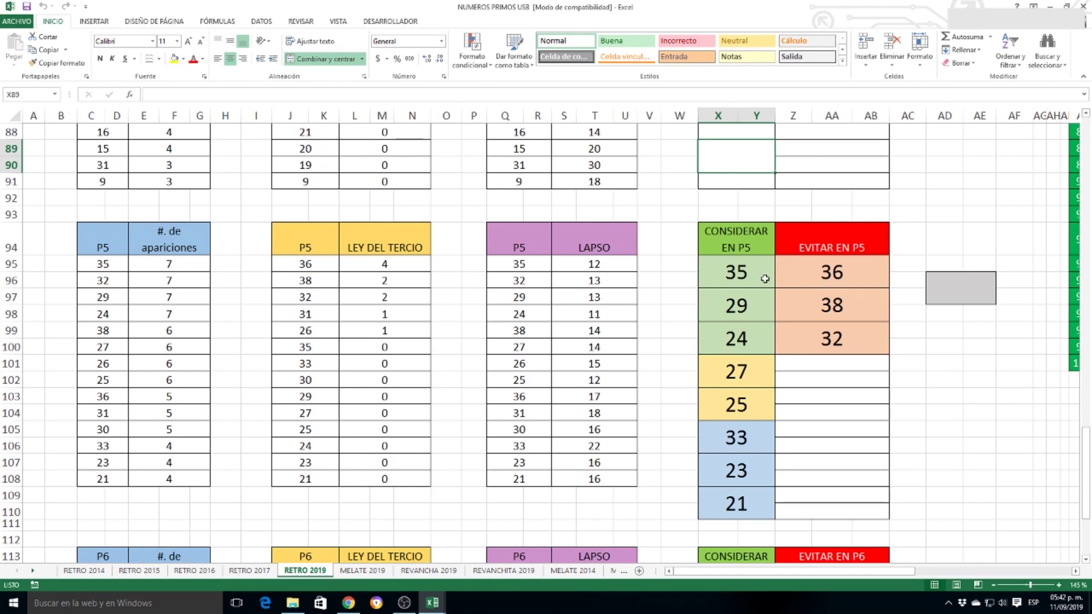
click(746, 339)
drag(114, 264, 129, 303)
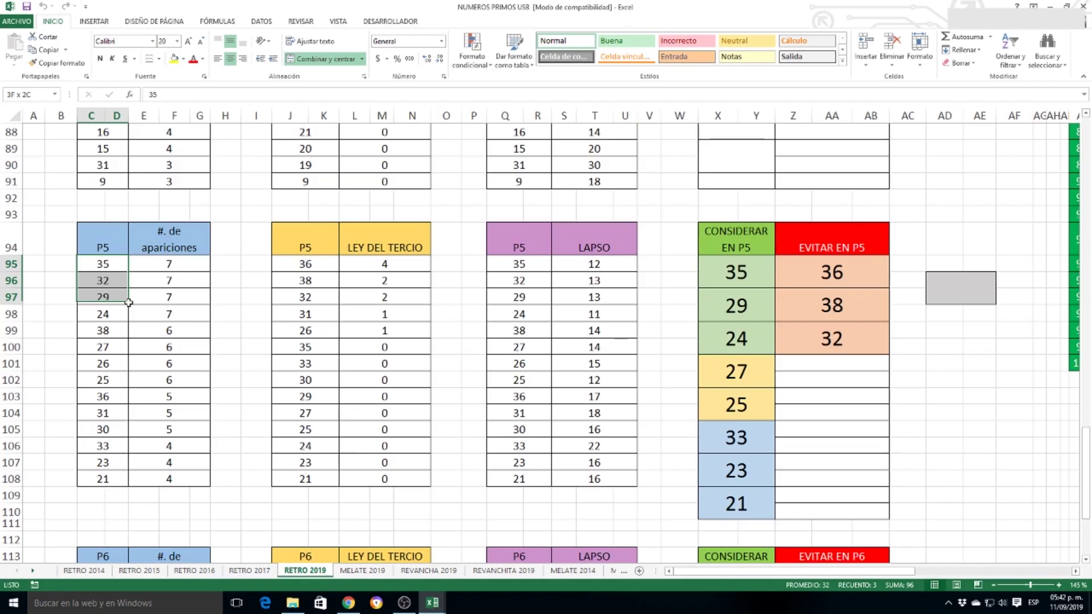
drag(128, 303, 177, 316)
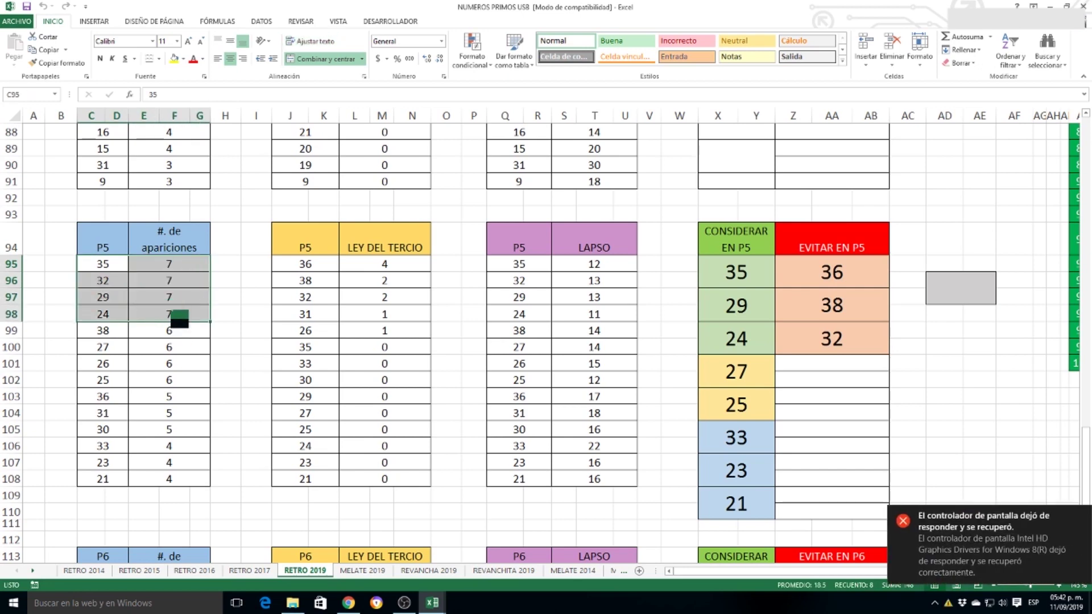
click(147, 349)
click(107, 271)
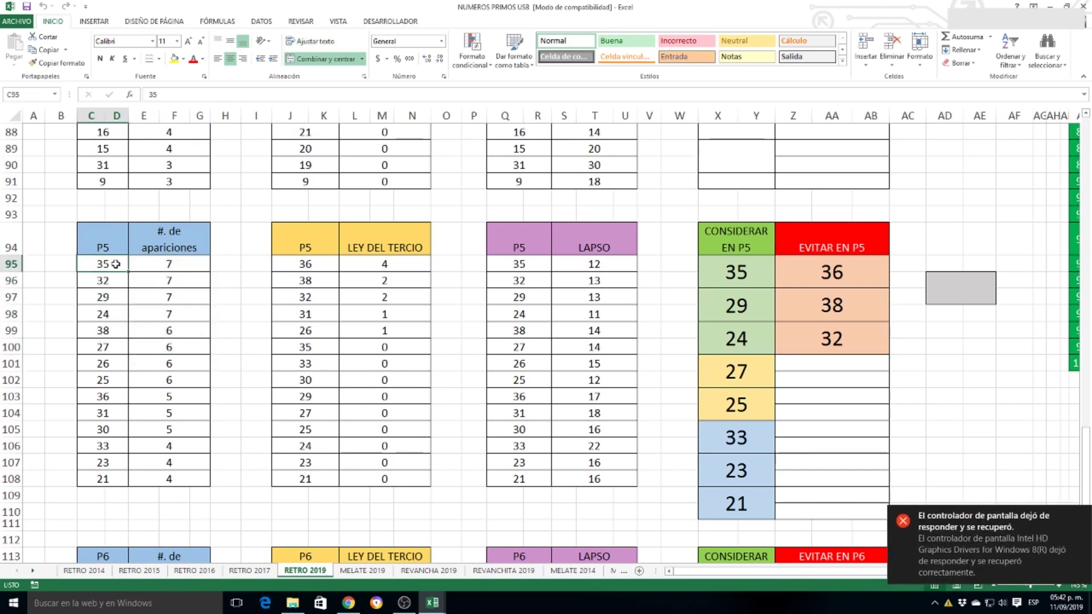
drag(115, 264, 174, 320)
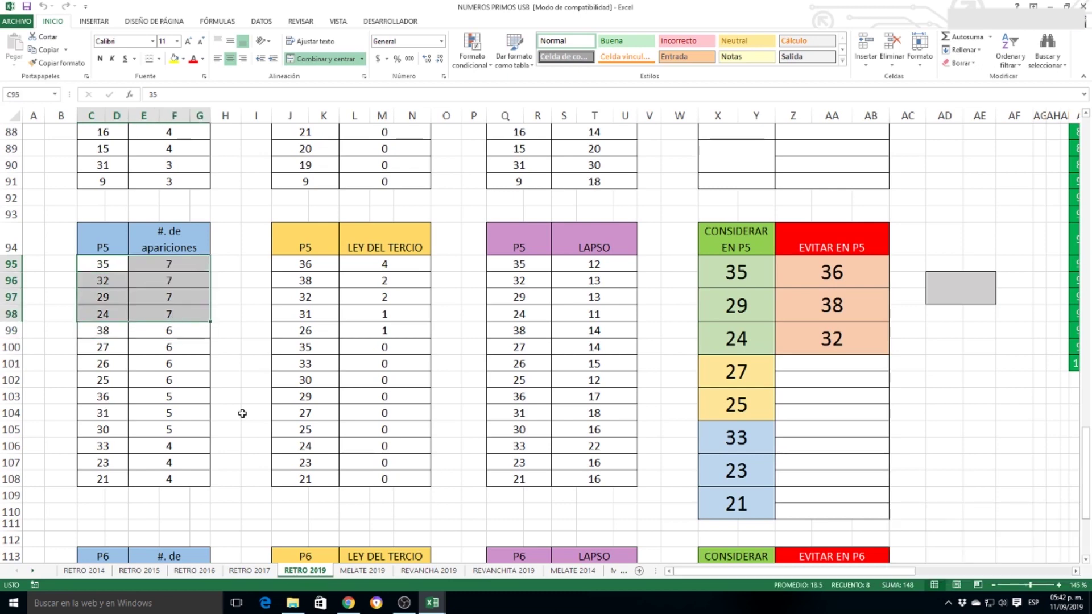
- Recheck the top four rows of the P5 appearances table against 35, 29 and 24 in the CONSIDERAR EN P5 list
drag(183, 264, 181, 305)
drag(118, 264, 140, 314)
key(Down)
click(734, 273)
click(732, 307)
click(737, 340)
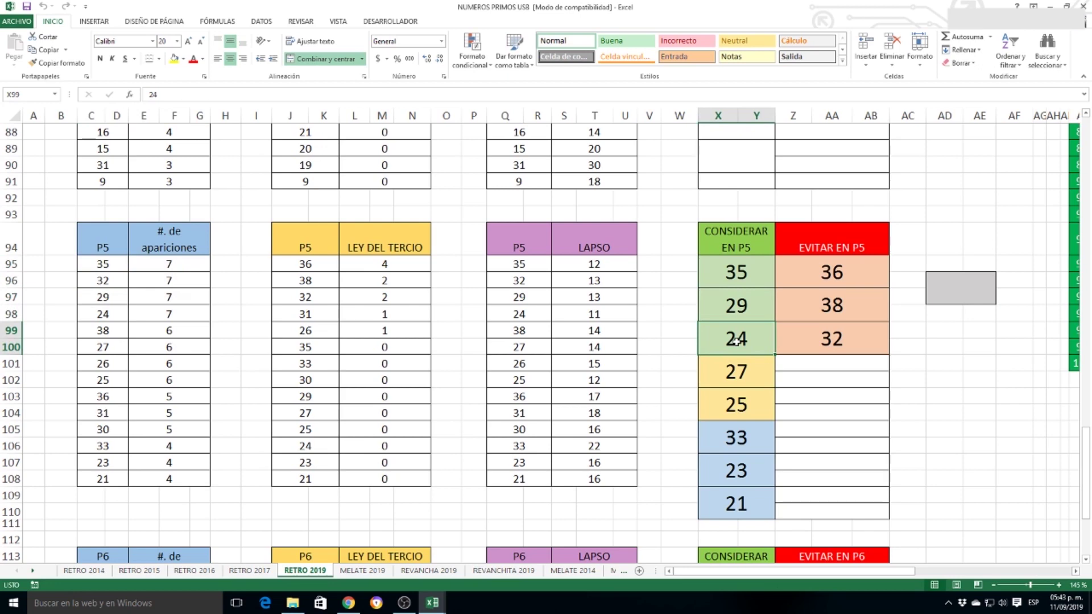
- Review the remaining P5 candidates 27, 25, 33, 23 and 21 in the CONSIDERAR EN P5 list
click(756, 373)
click(755, 403)
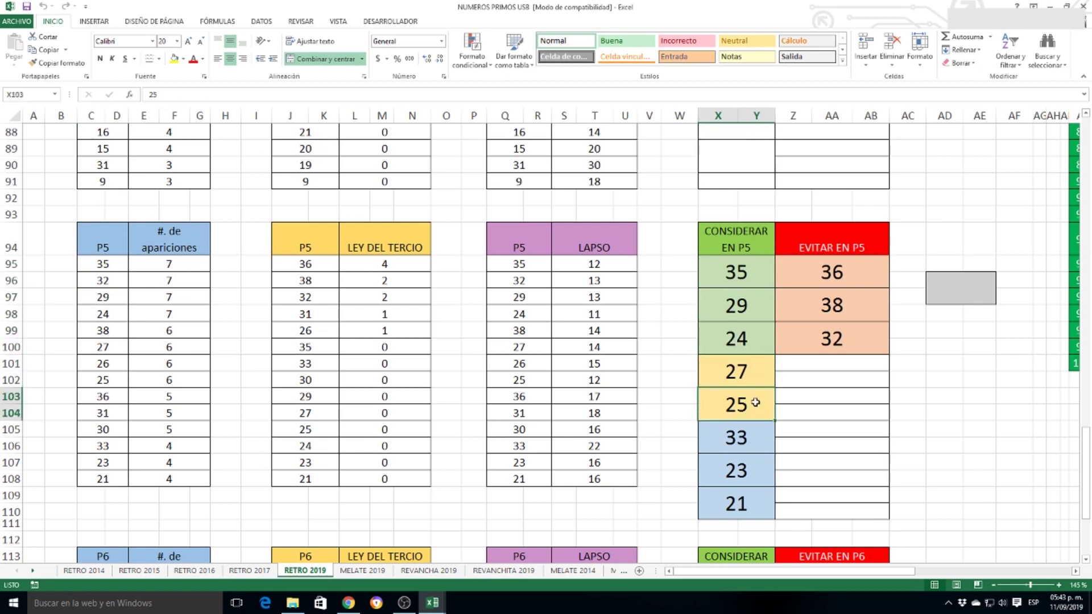
click(752, 436)
click(756, 471)
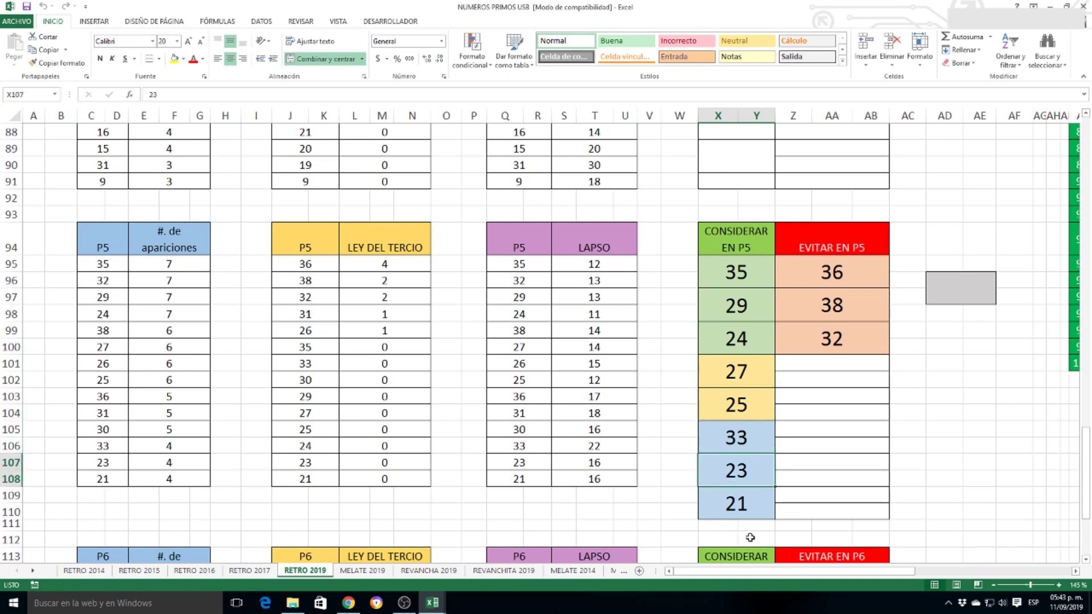
click(748, 513)
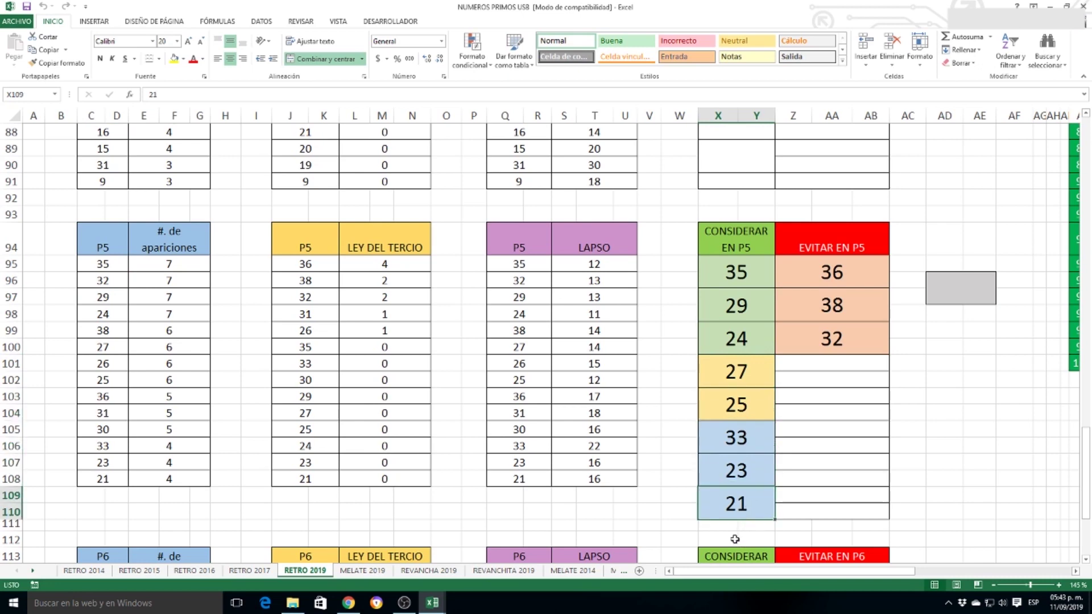
- Review the EVITAR EN P5 numbers 36, 38 and 32, checking 36 against its row in the P5 LEY DEL TERCIO table
click(857, 278)
drag(305, 264, 353, 264)
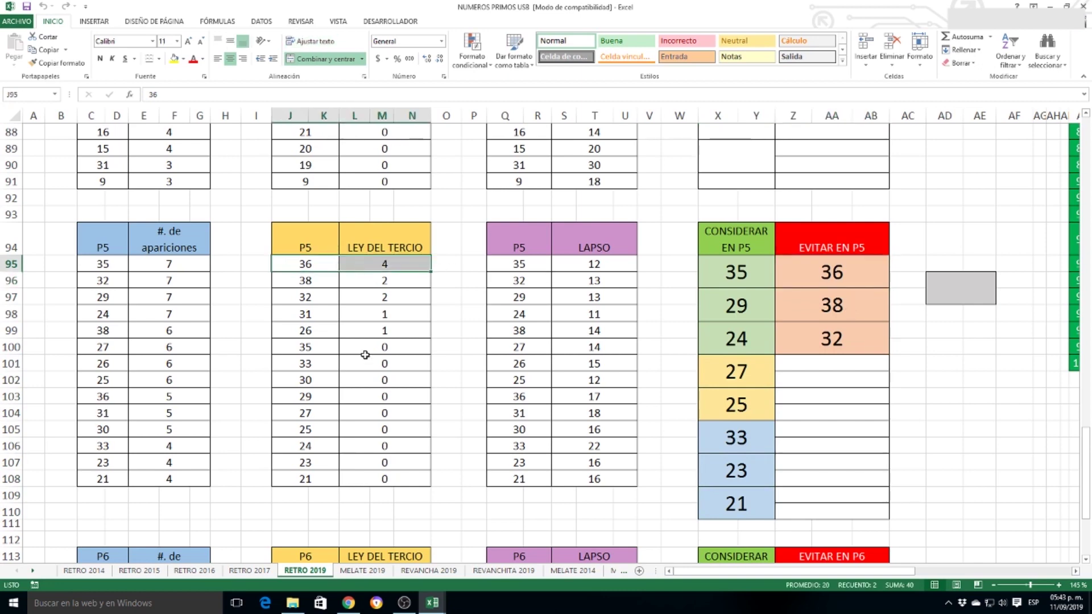
click(787, 285)
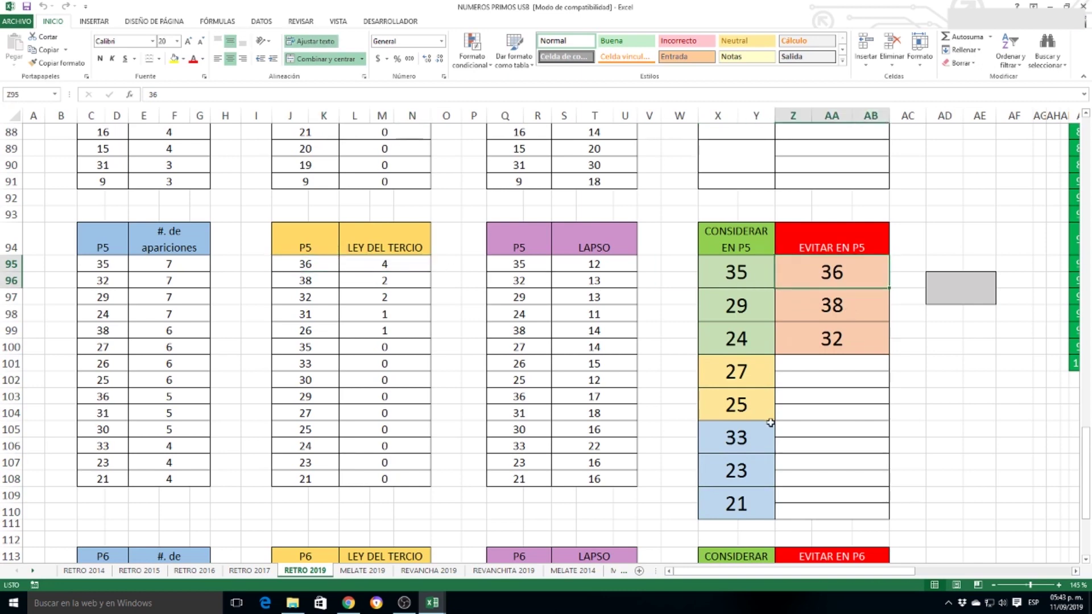
click(828, 317)
click(825, 336)
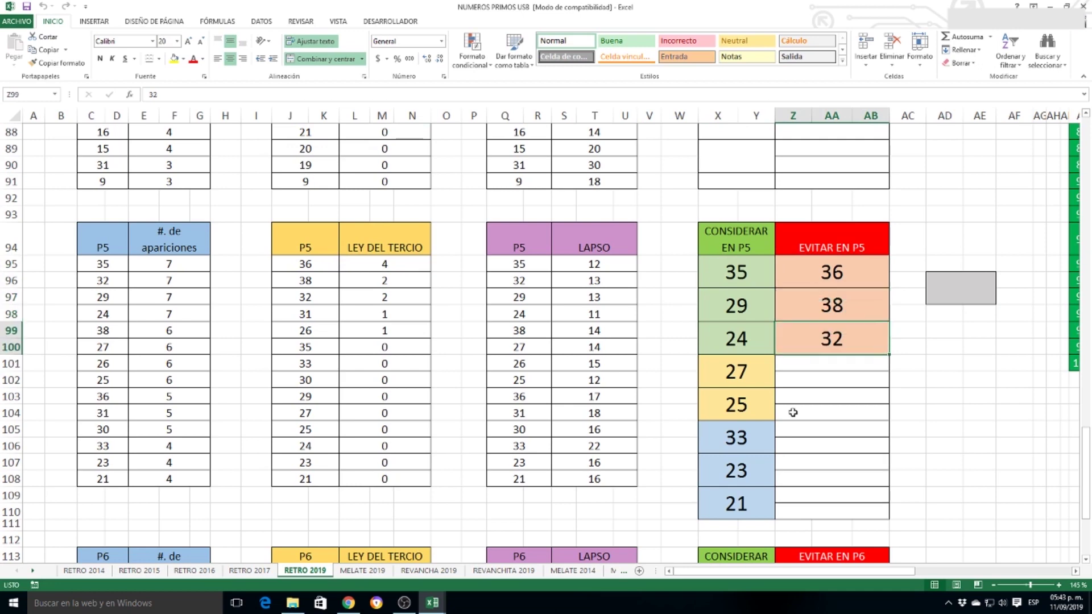
- Compare the P6 candidate 36 with the rows for 37, 39, 38 and 36 in the P6 appearances table
scroll(756, 283, down, 6)
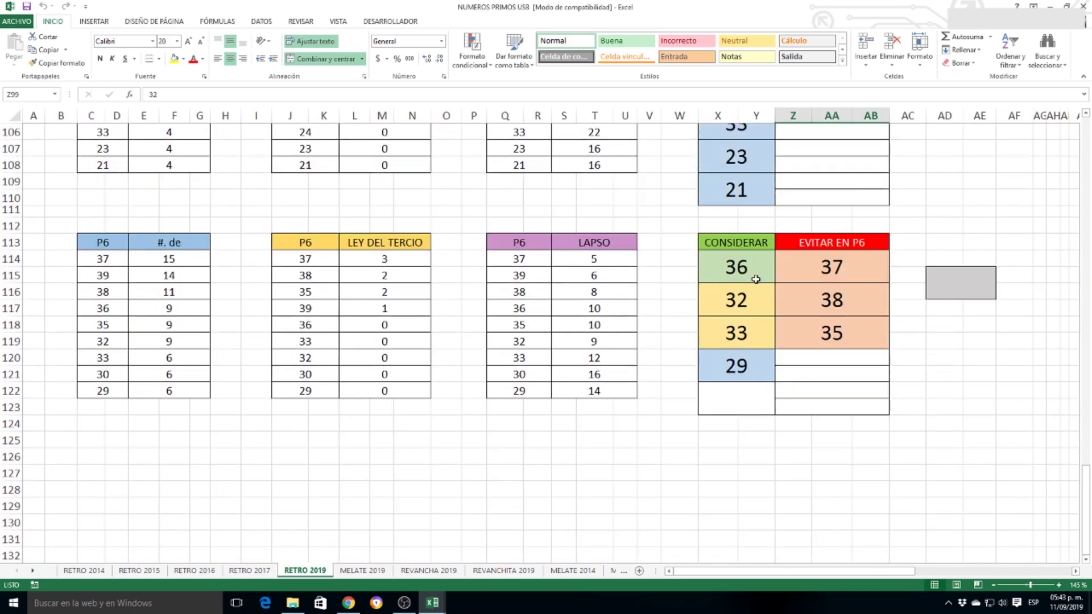
click(756, 280)
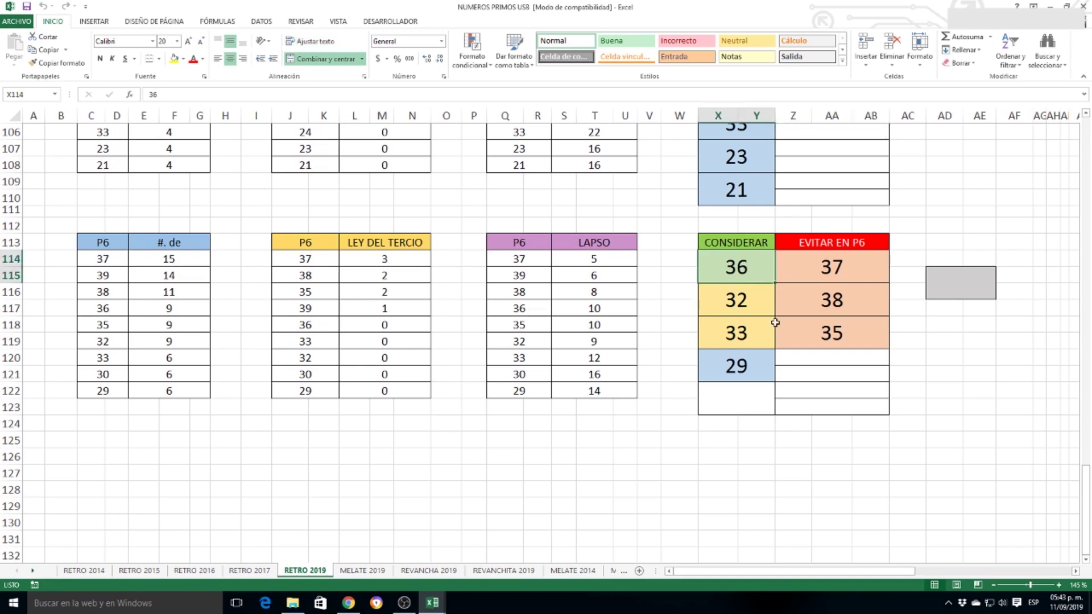
drag(111, 259, 114, 292)
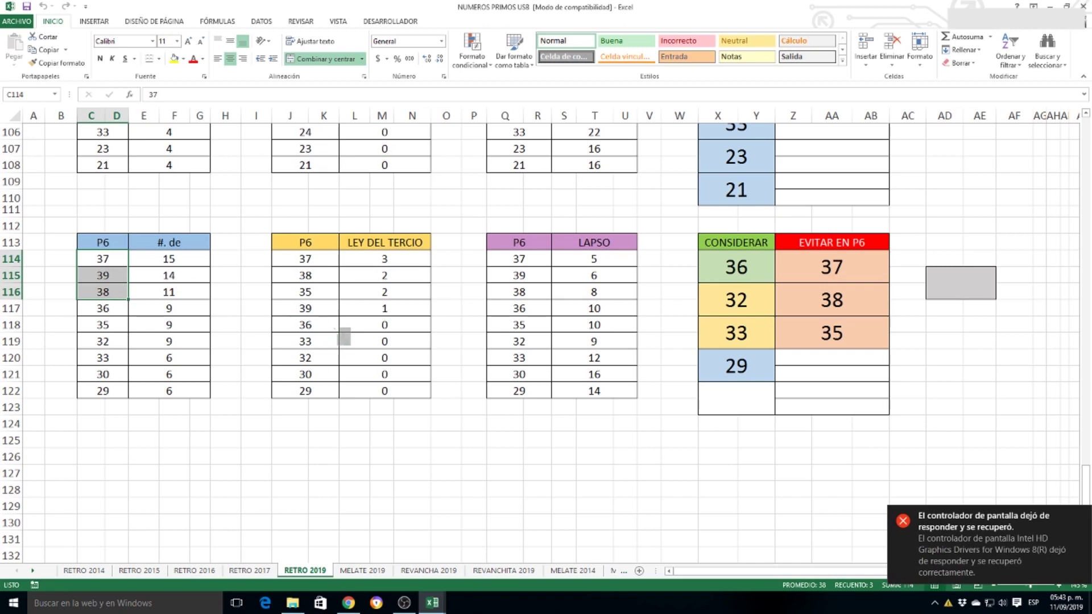
click(184, 314)
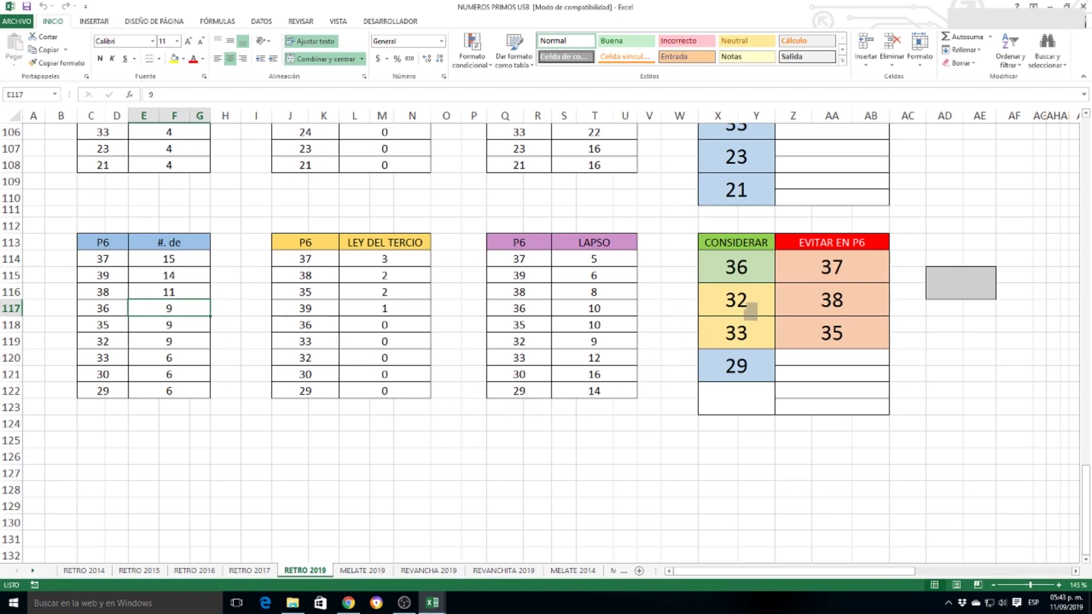
- Review the P6 candidates 32, 33 and 29, checking 29 against its row in the P6 appearances table
click(750, 307)
click(753, 335)
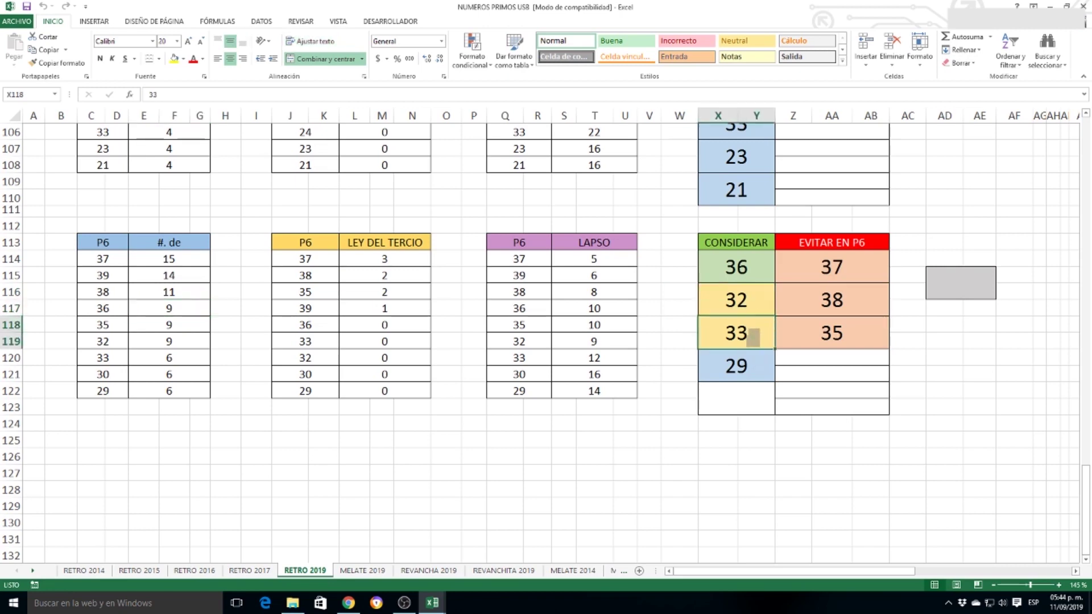
drag(114, 391, 165, 391)
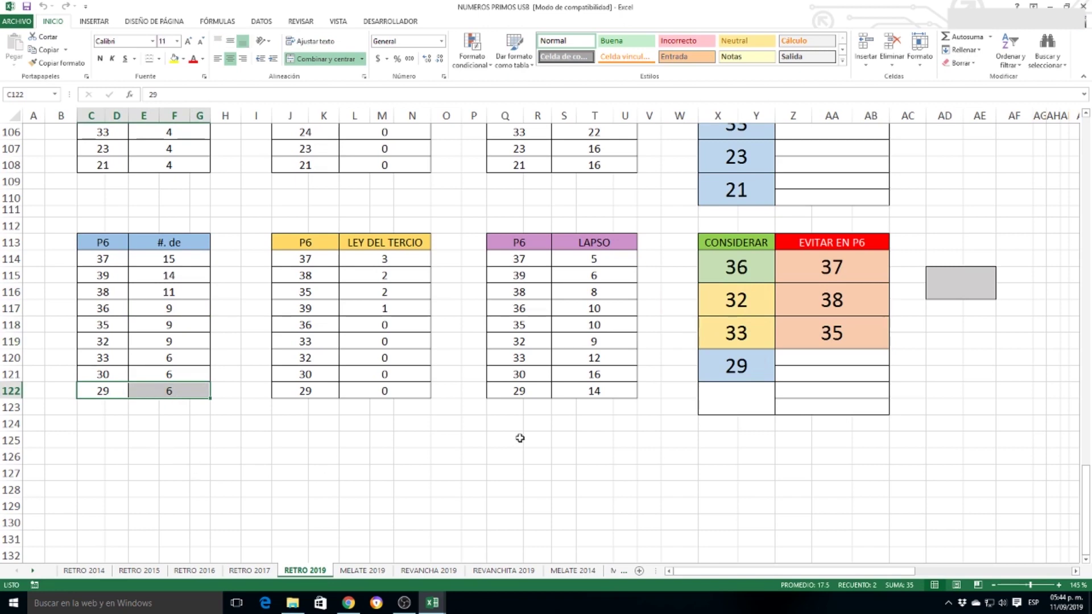
click(749, 366)
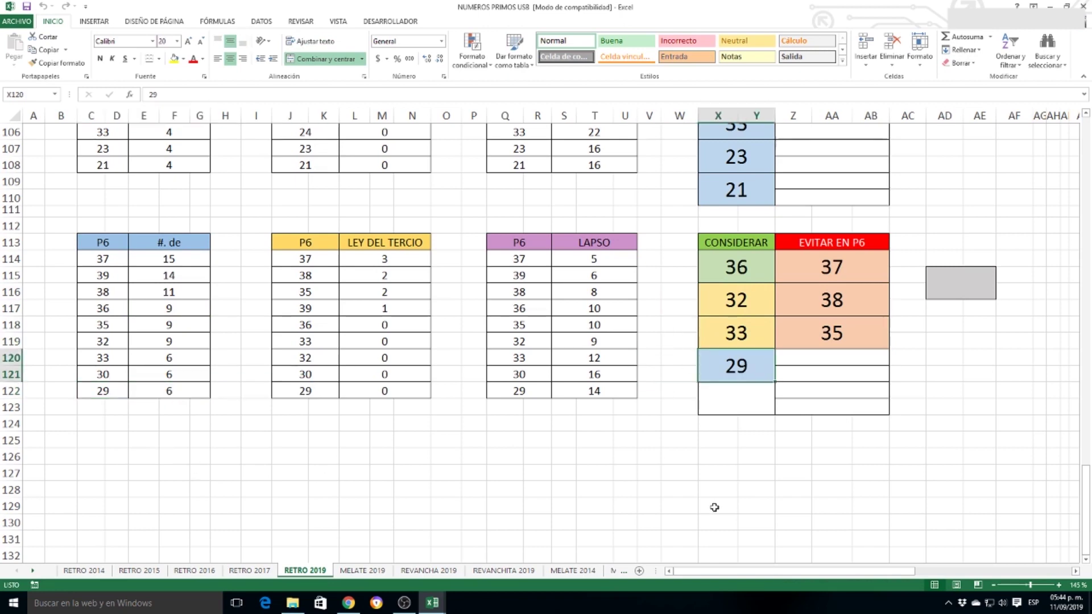
- Compare the EVITAR EN P6 numbers 37, 38 and 35 with the leading rows of the P6 LEY DEL TERCIO table
click(831, 267)
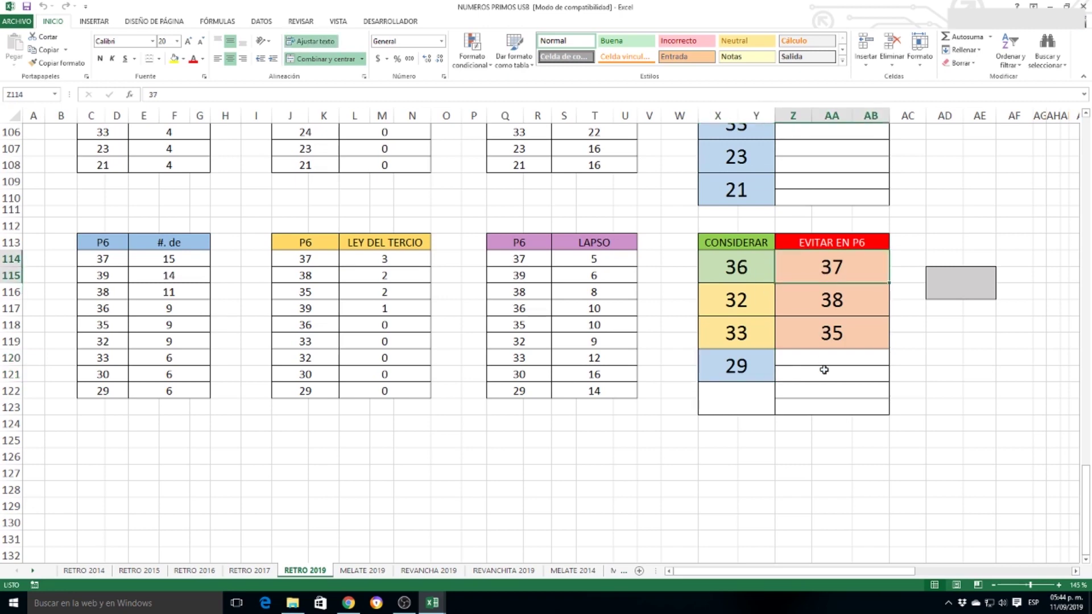
click(832, 300)
click(831, 339)
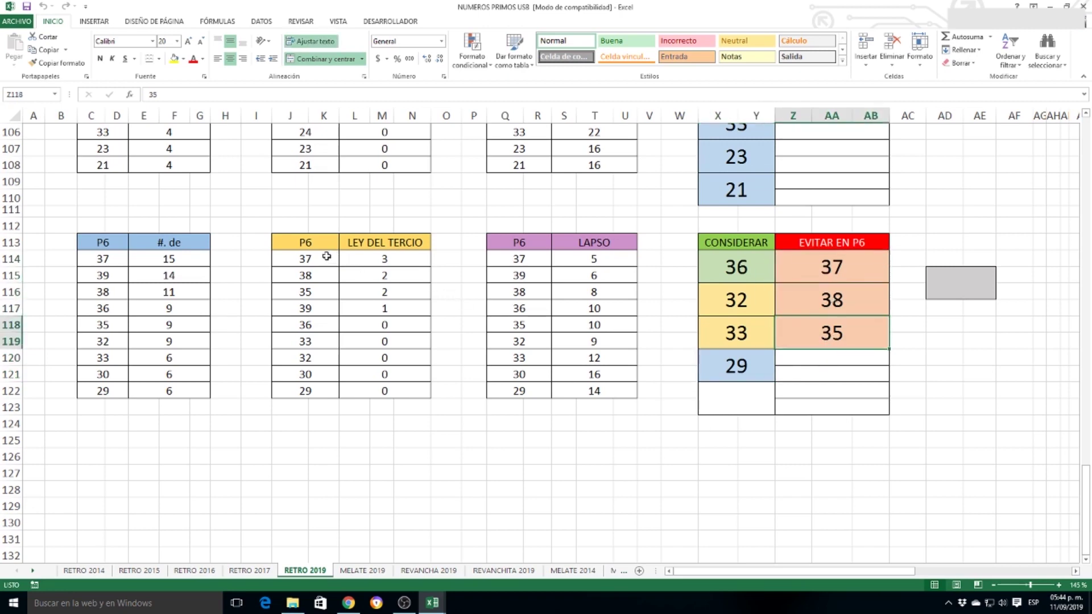
drag(327, 257, 395, 322)
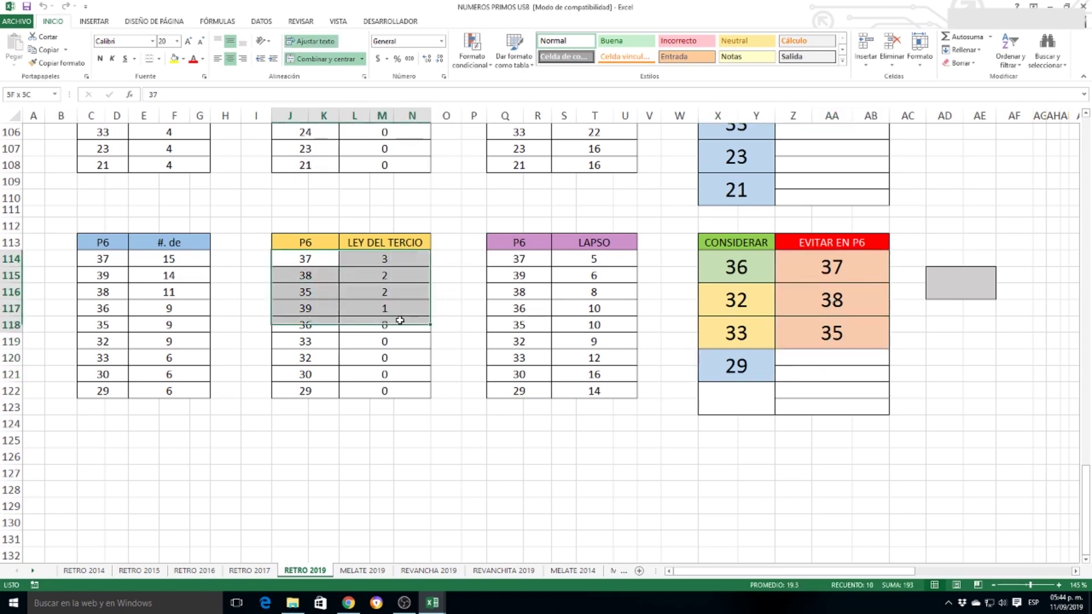
click(793, 390)
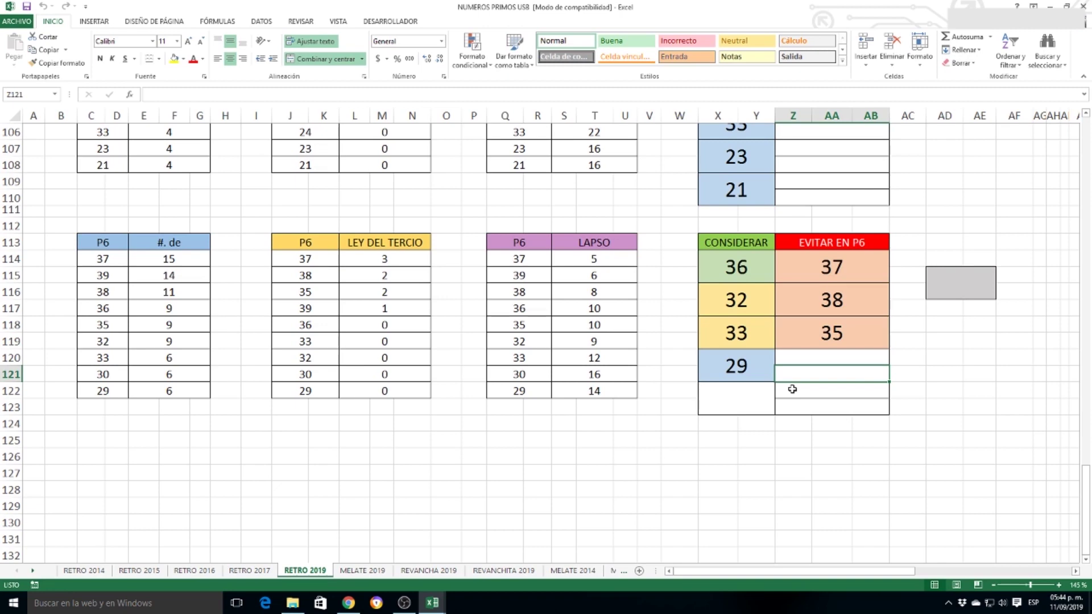
- Return to the MELATE RETRO 39 NUMEROS and JUGADAS POR AÑO tables above the P1 section
scroll(792, 389, up, 17)
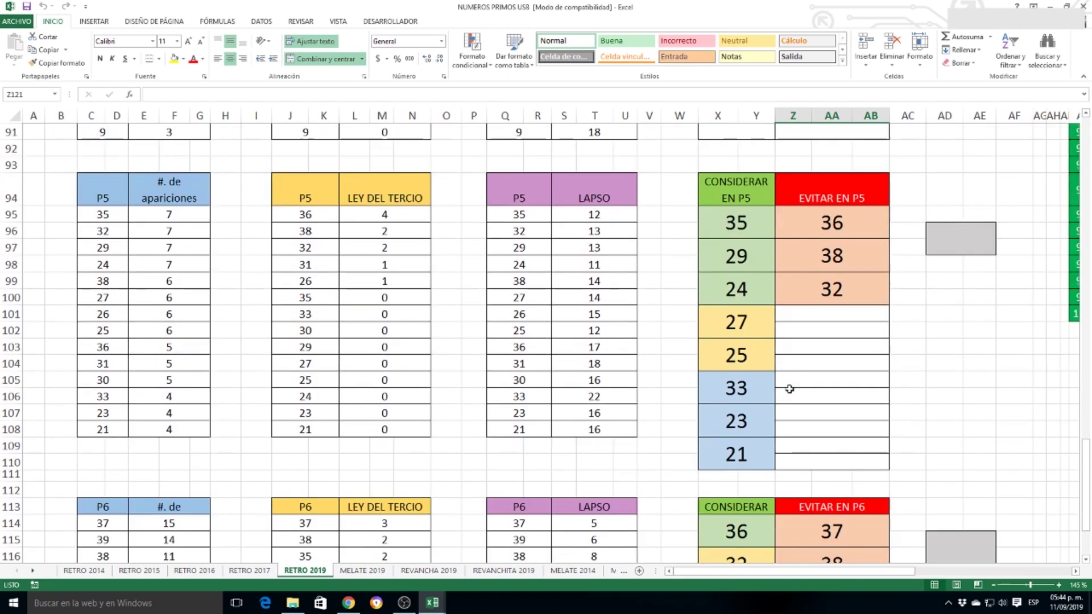
scroll(789, 388, up, 12)
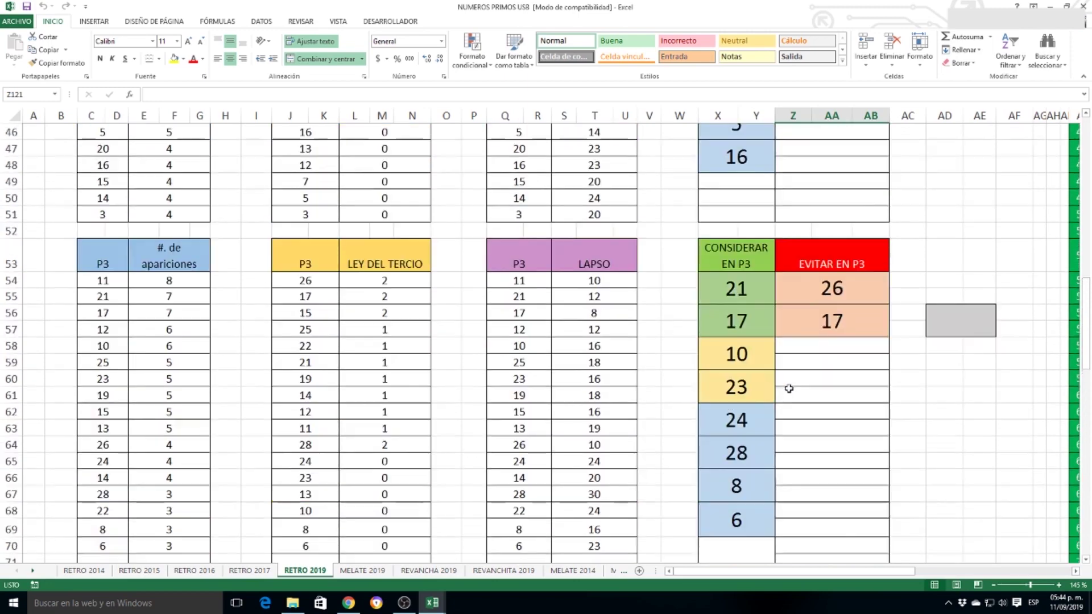
scroll(789, 388, up, 3)
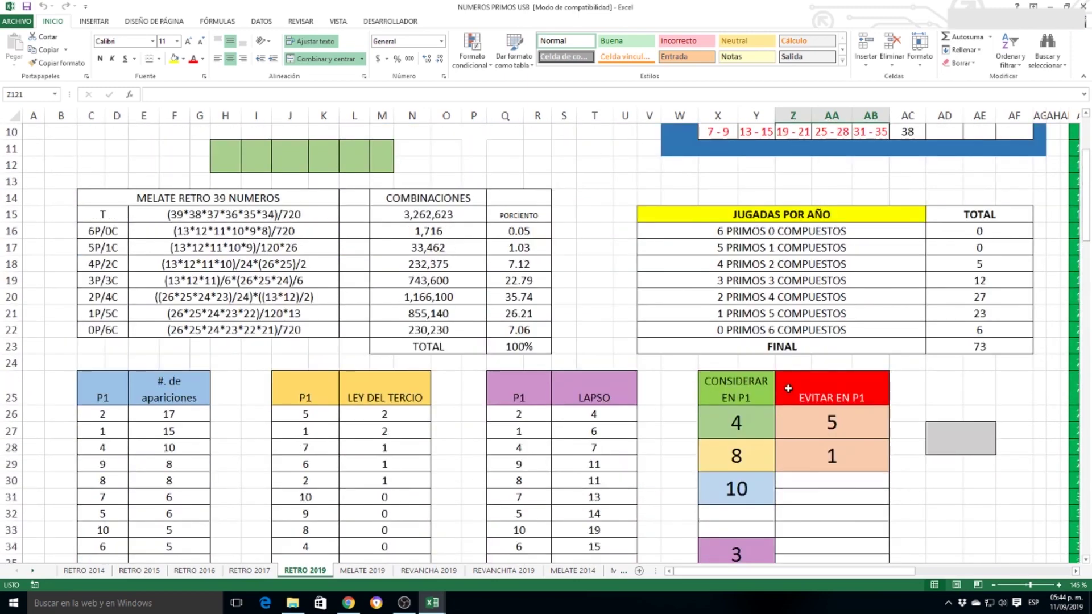
scroll(789, 388, up, 1)
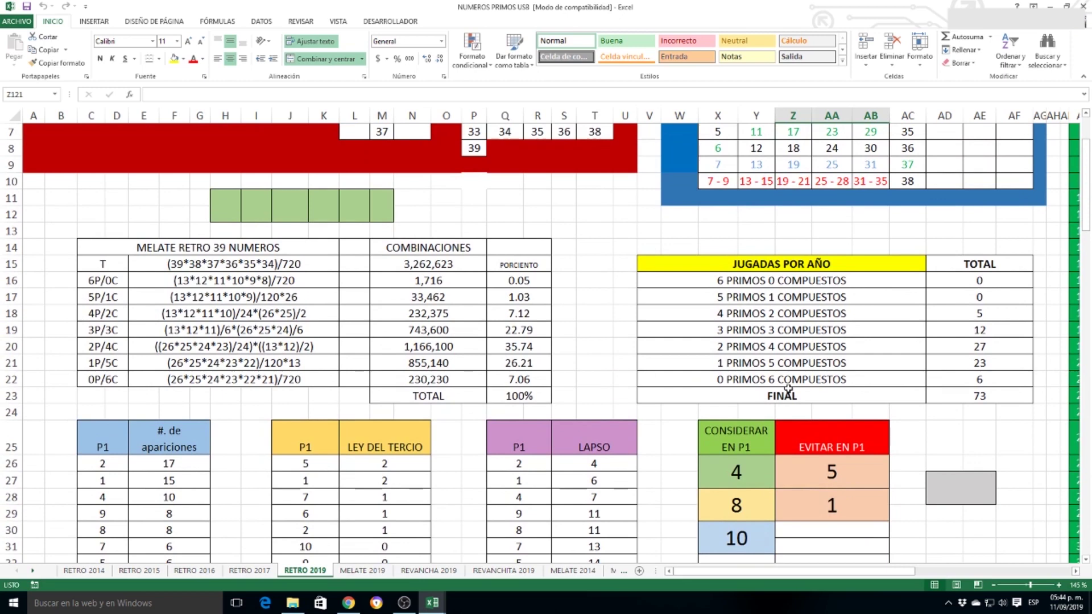